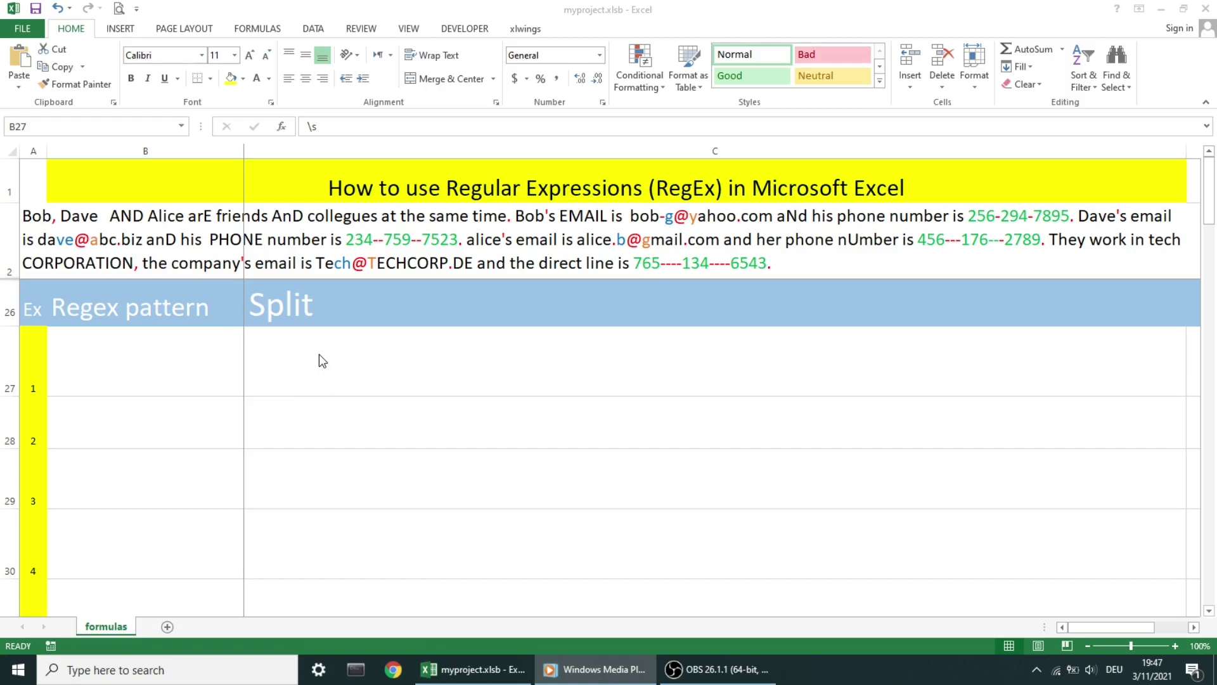
click(319, 354)
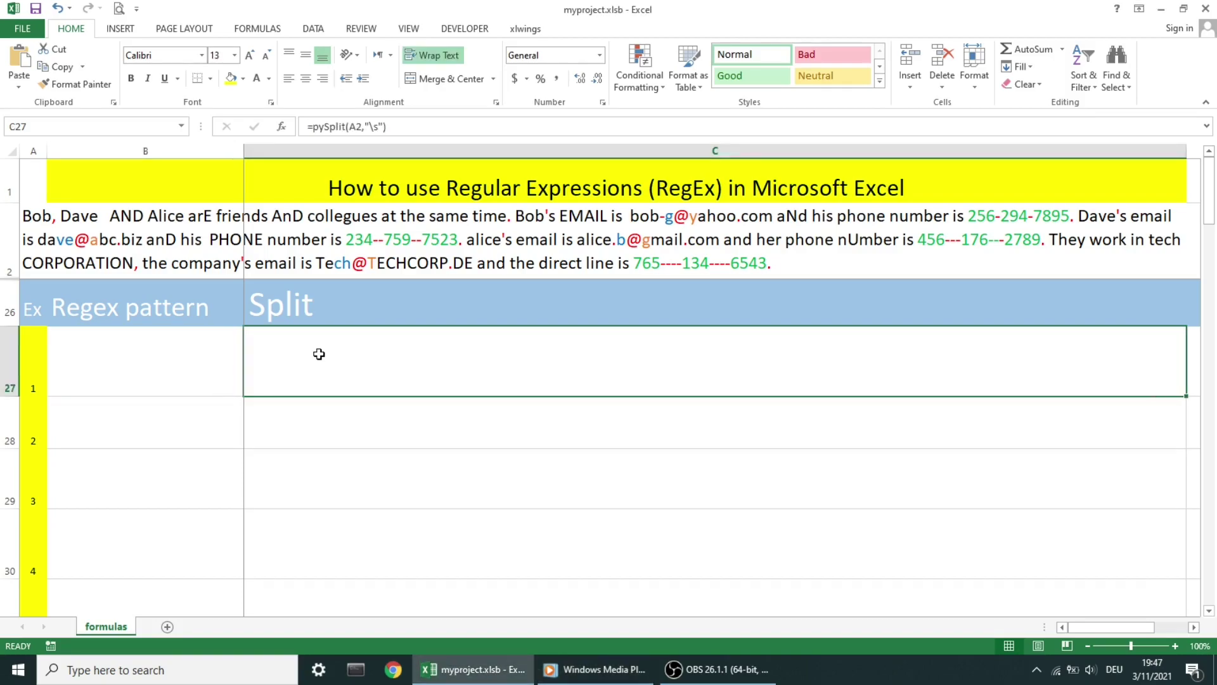
click(283, 126)
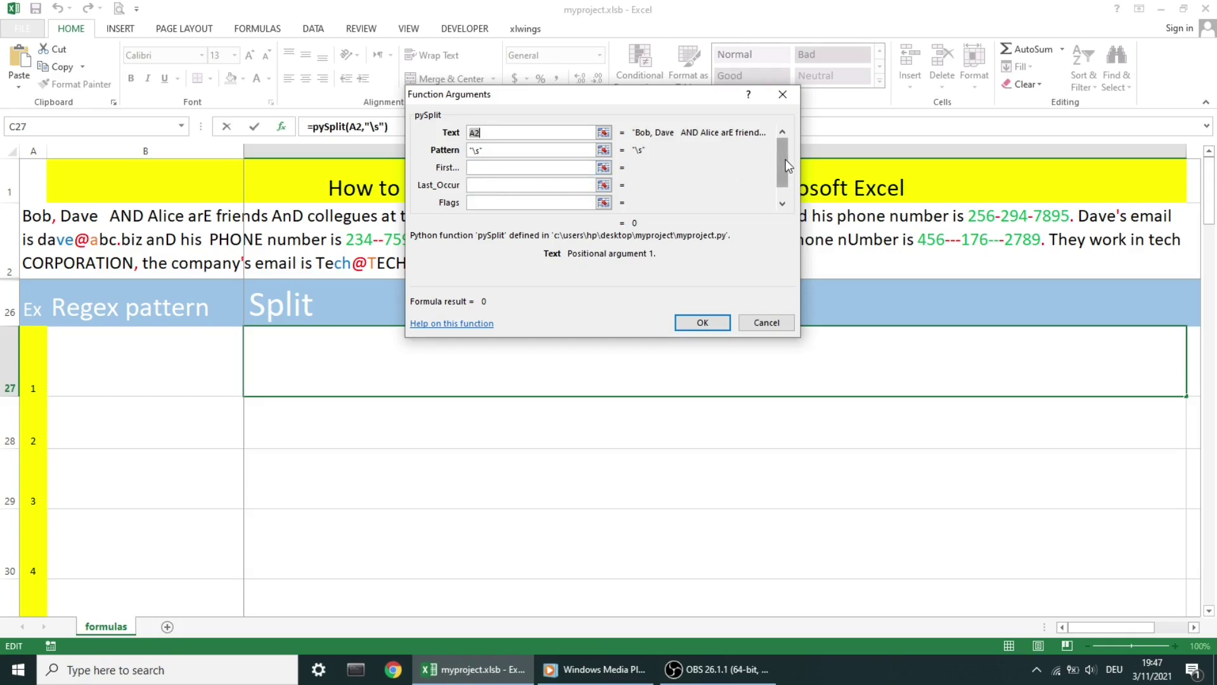
drag(785, 161, 782, 181)
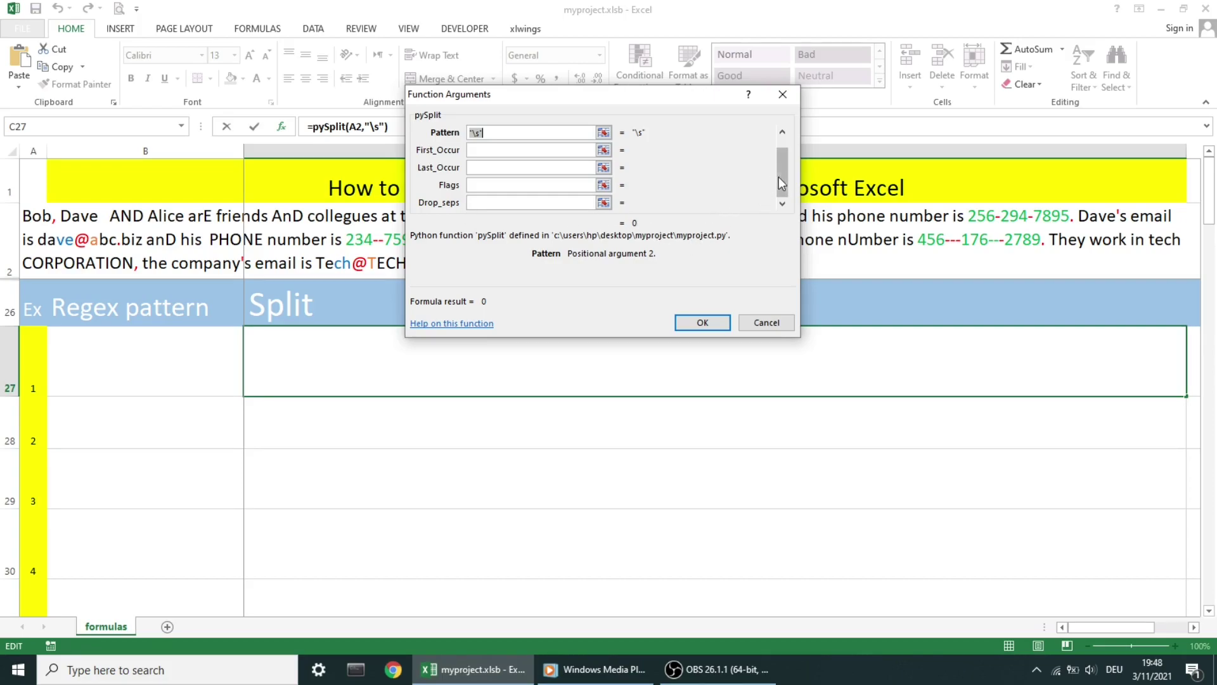
drag(781, 169, 781, 162)
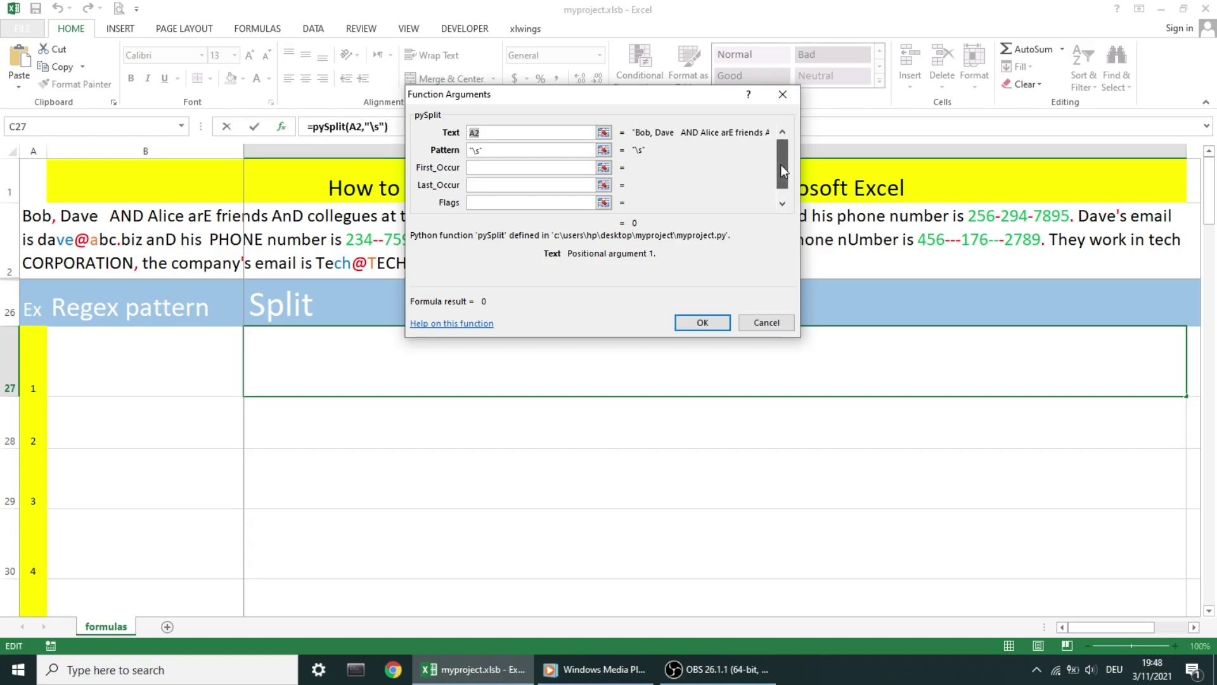
drag(781, 171, 785, 190)
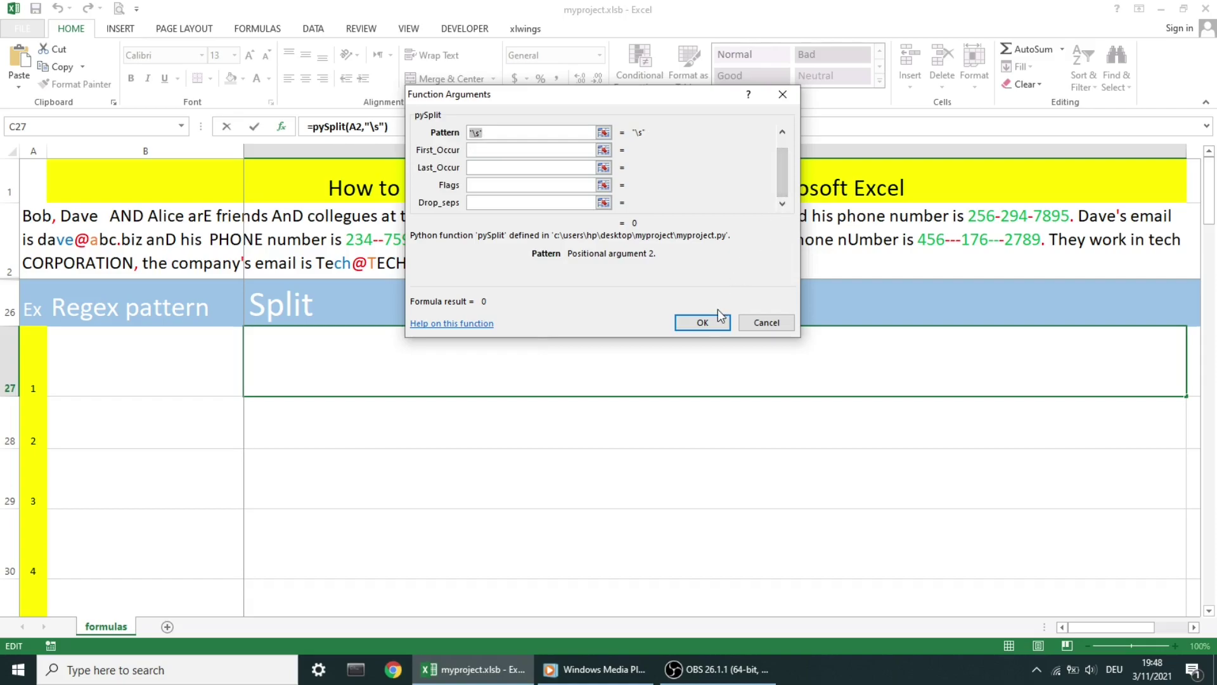
click(696, 324)
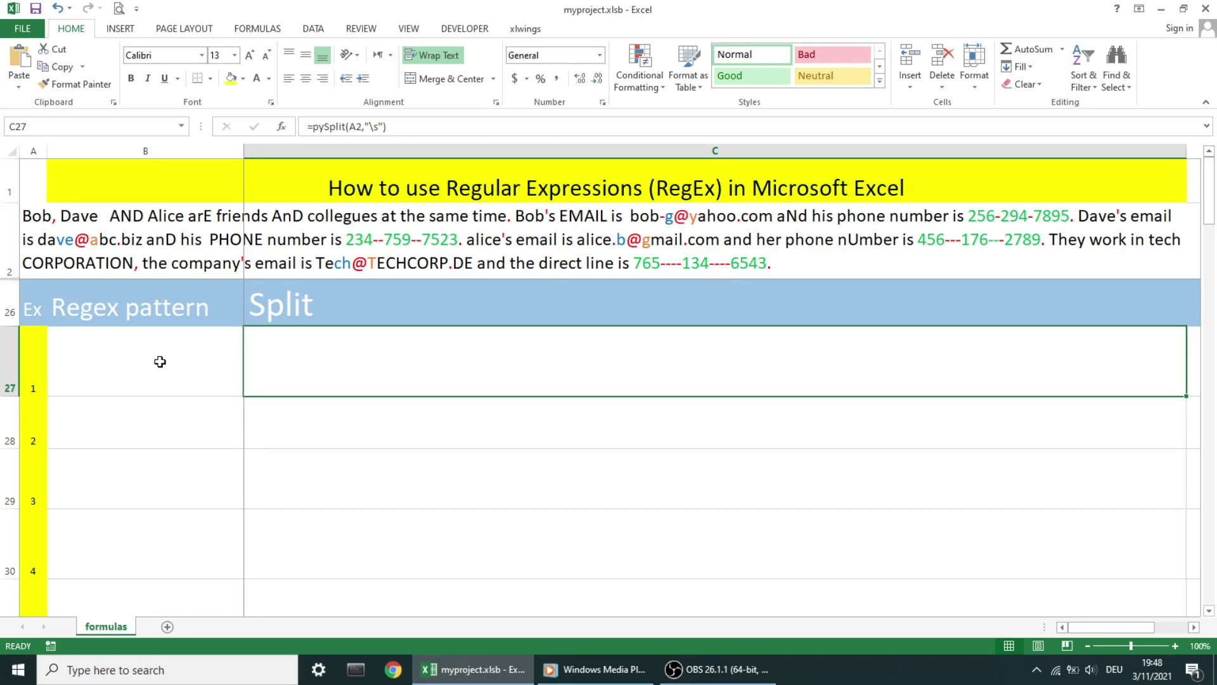
Set the font colour of B27:C27 to Automatic so the \s pattern and result become visible
drag(160, 361, 266, 362)
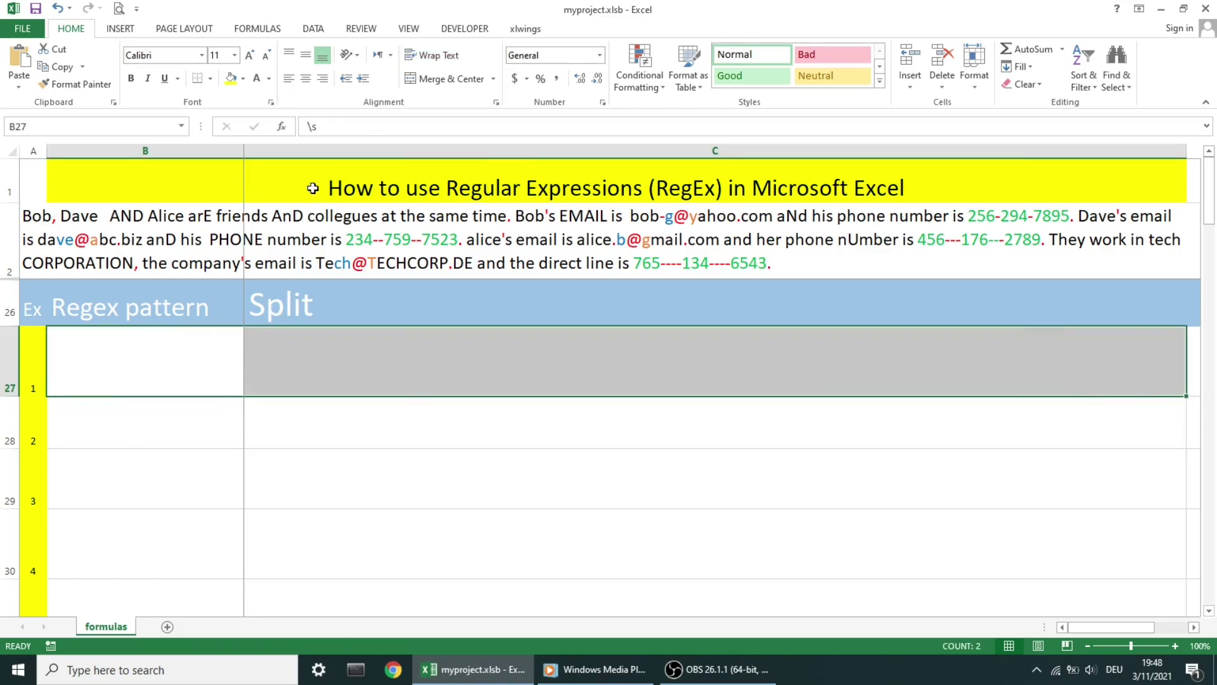
click(268, 79)
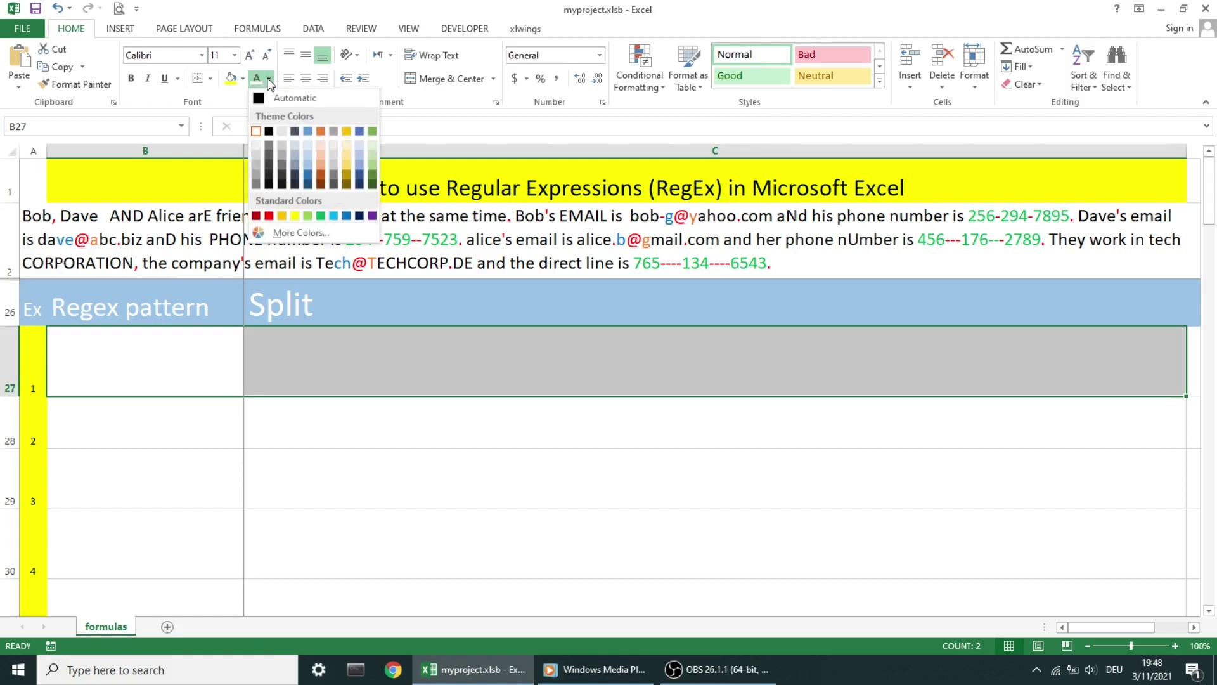
click(262, 99)
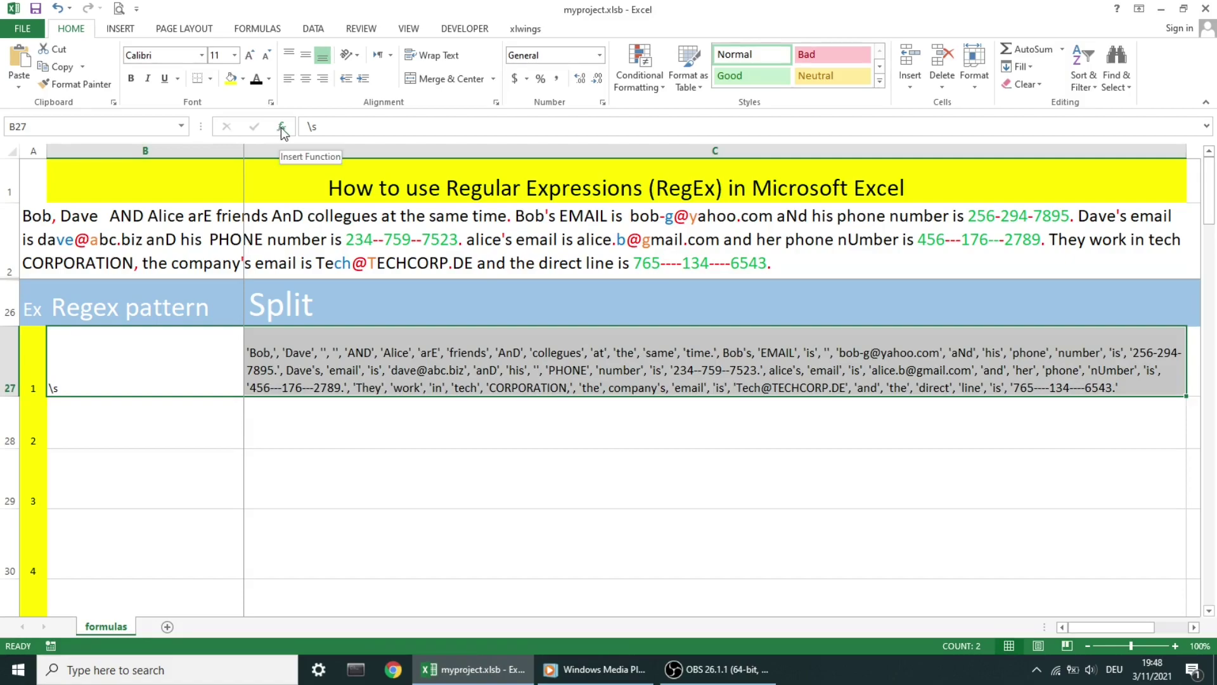
click(280, 127)
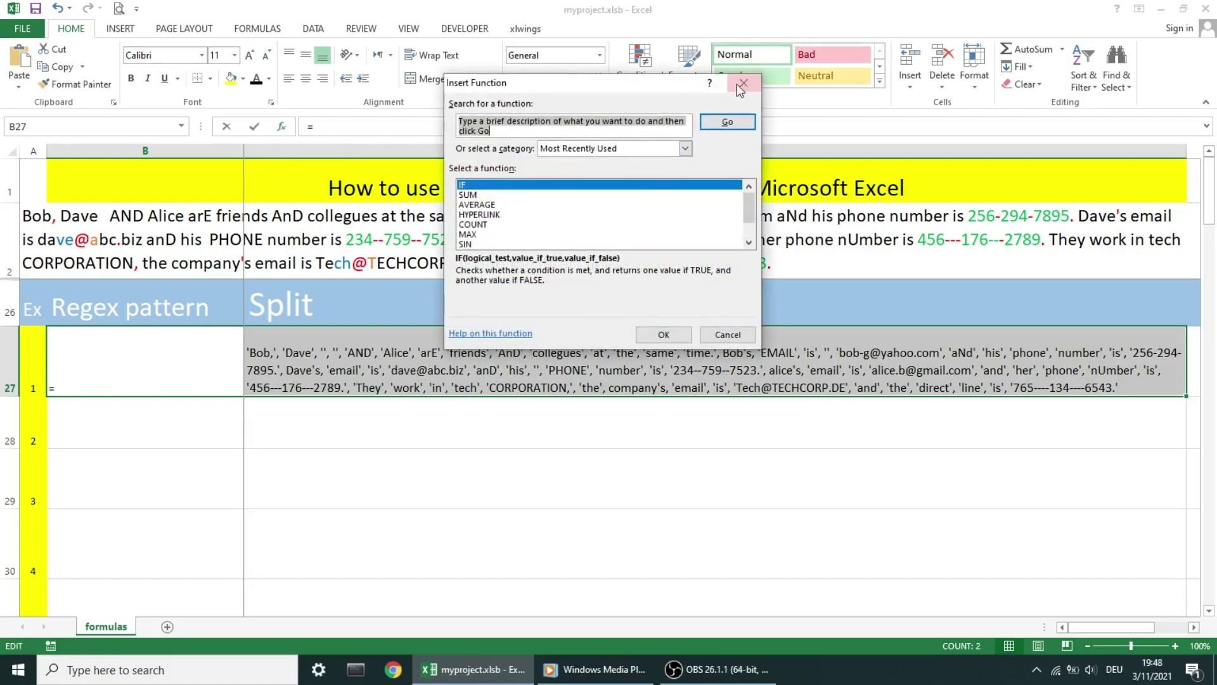
click(742, 83)
Confirm C27's pySplit arguments so A2's paragraph shows split into a list of words
click(422, 370)
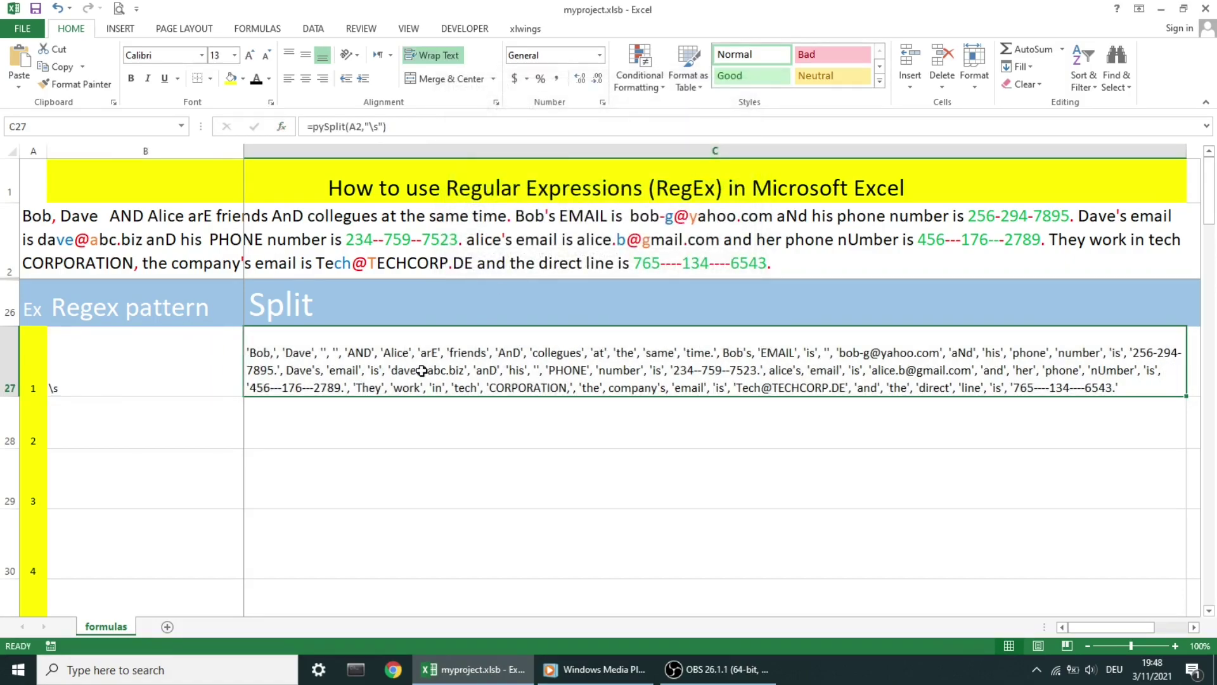
key(F2)
click(283, 130)
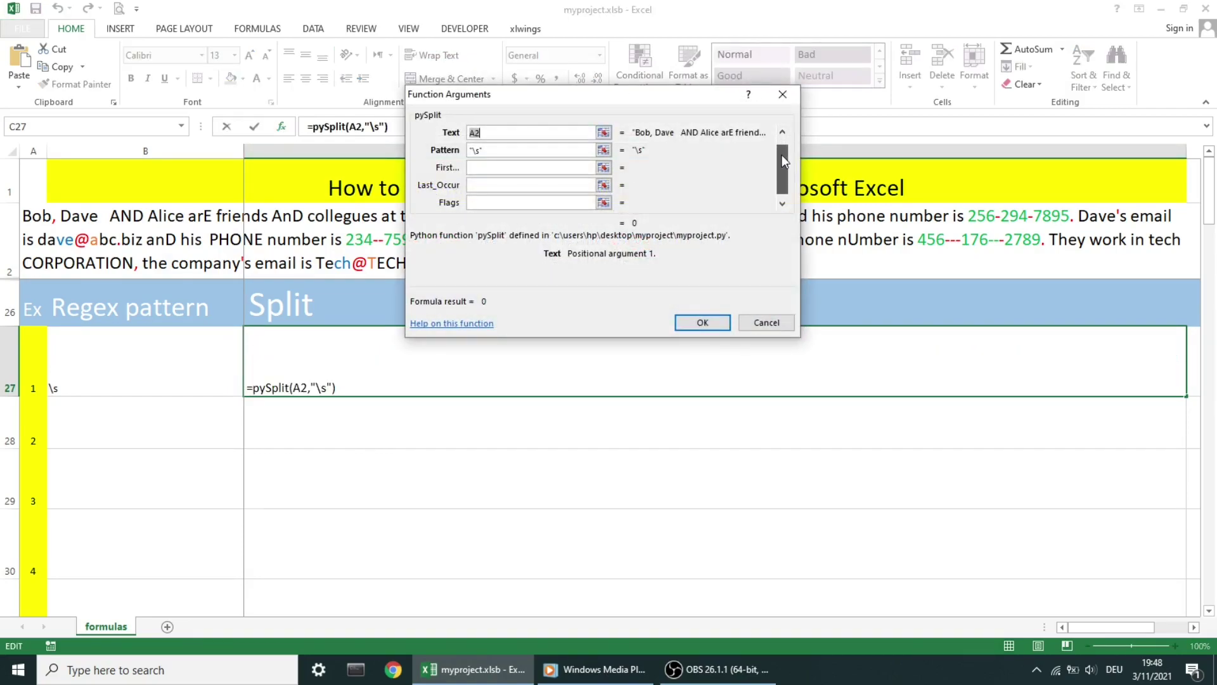
drag(782, 155, 782, 170)
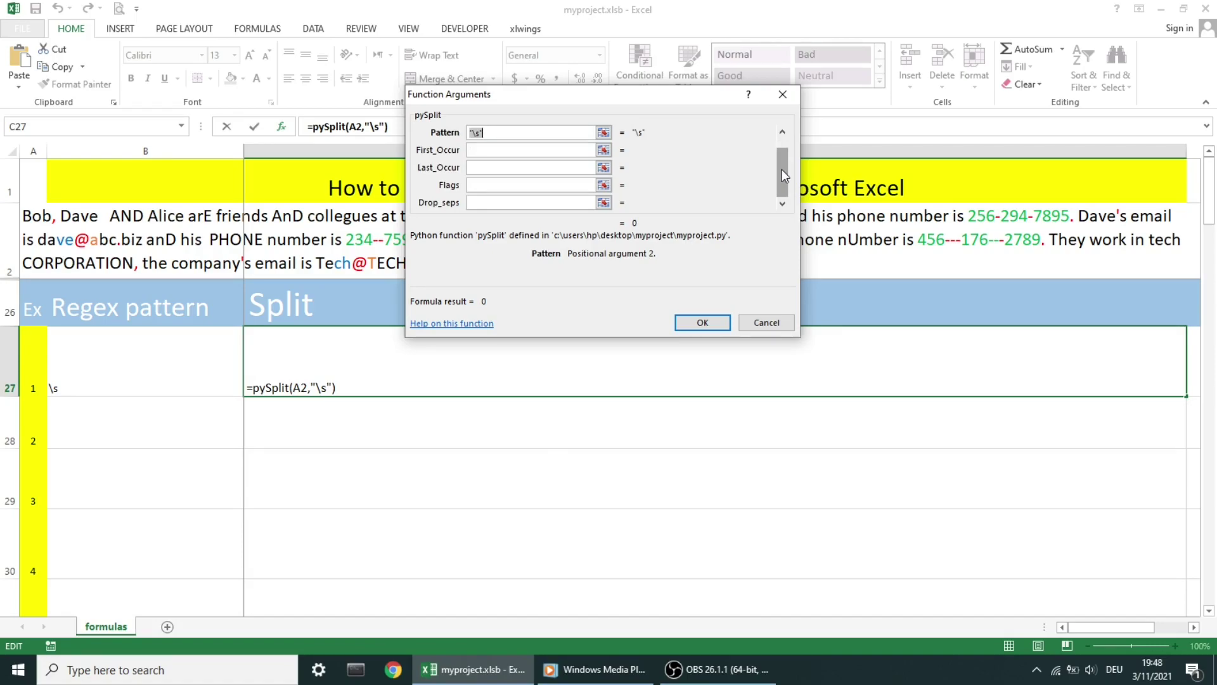
drag(782, 169, 782, 150)
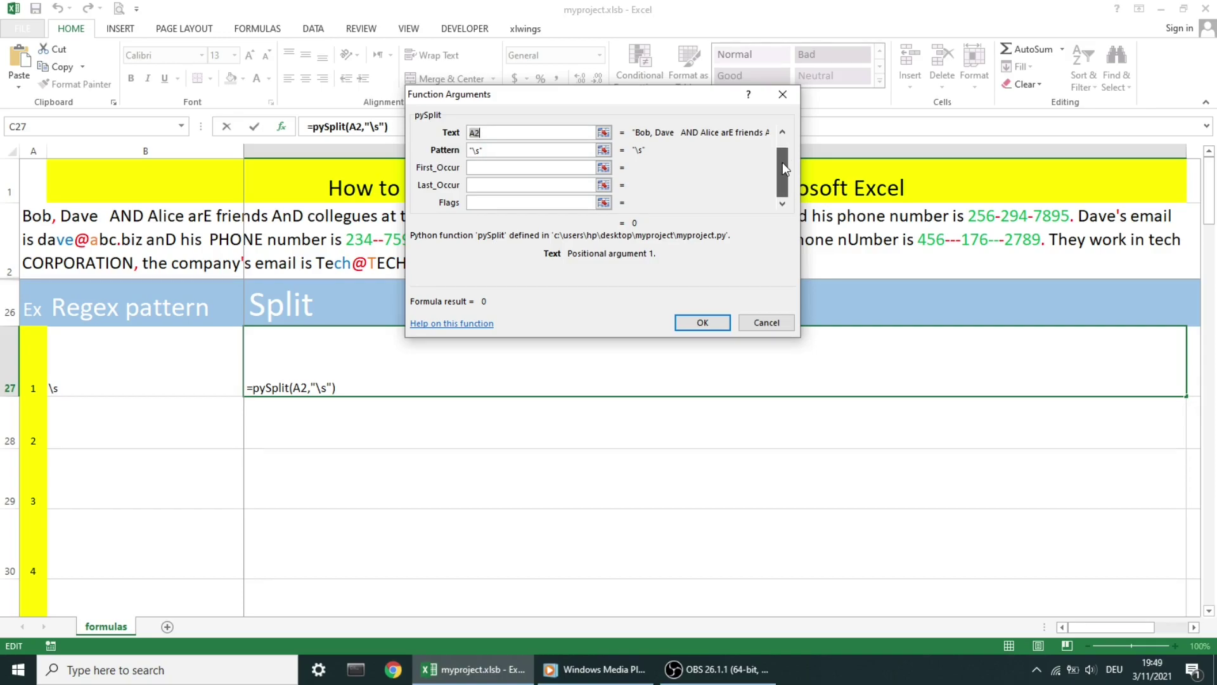
scroll(782, 168, down, 1)
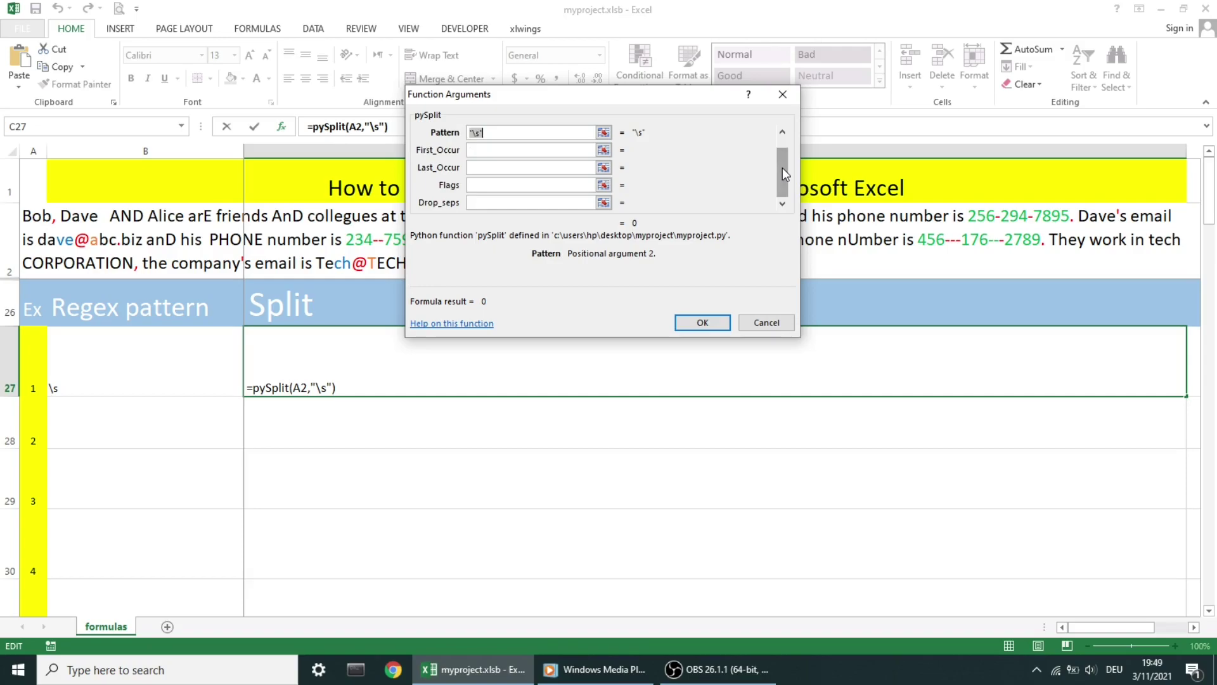
click(702, 324)
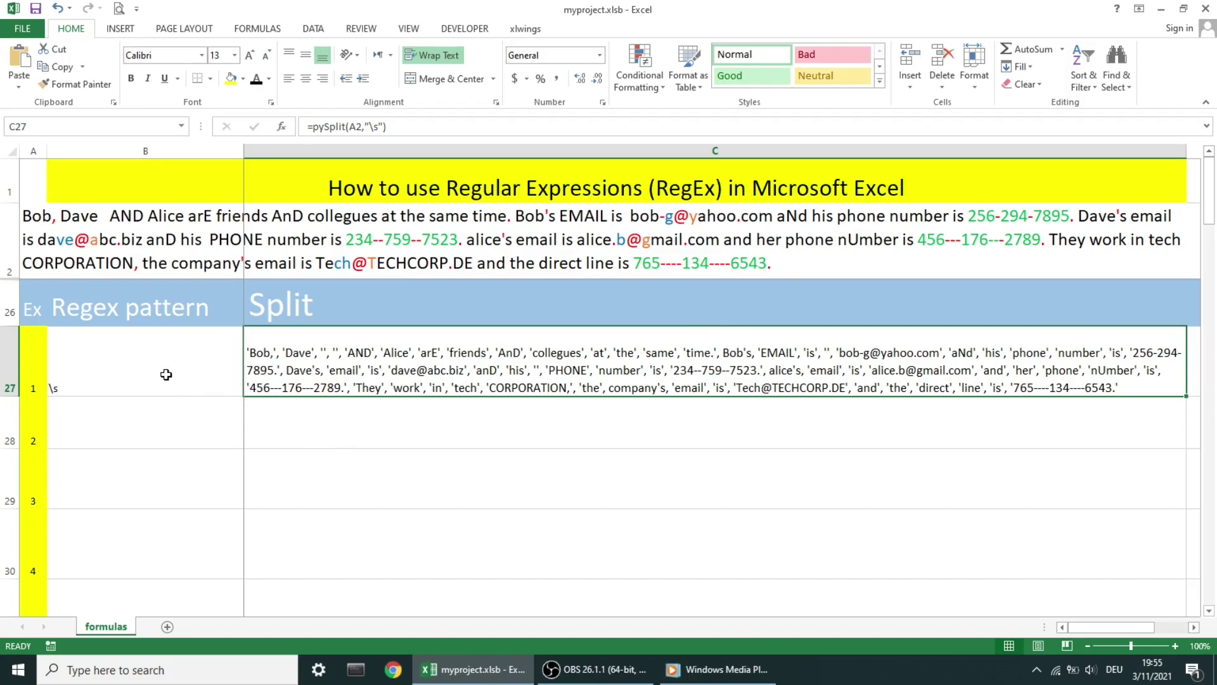
drag(165, 375, 322, 370)
click(322, 369)
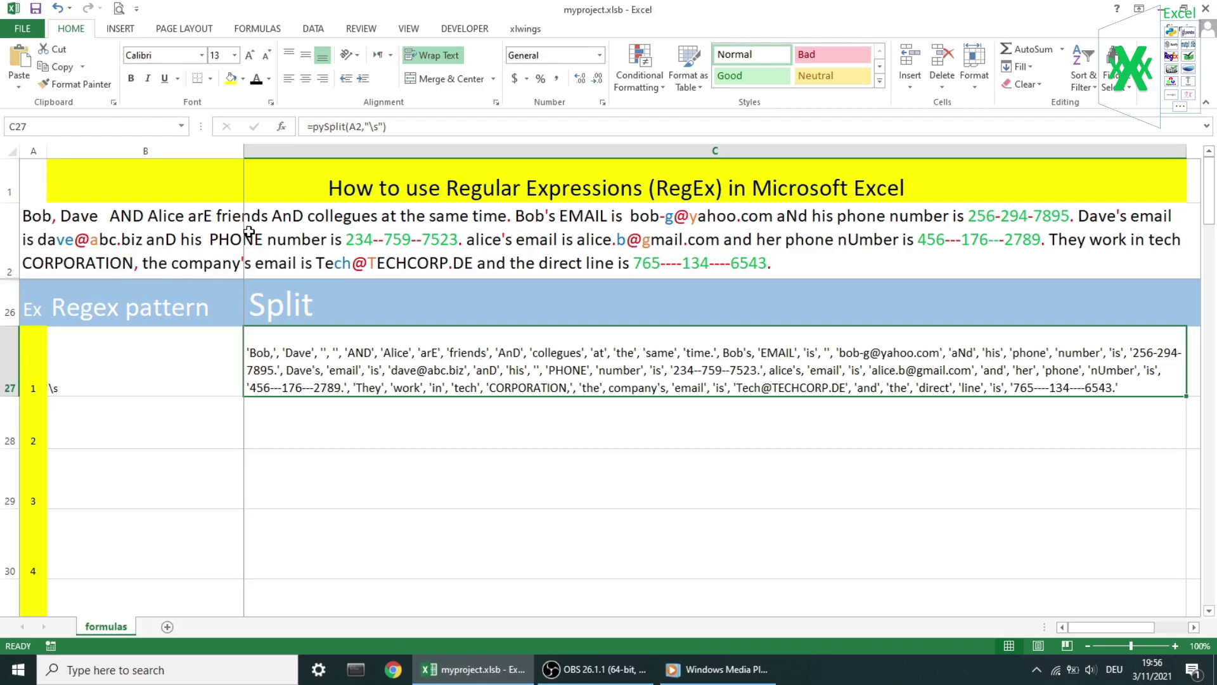
Set C27's pySplit Last_Occur argument to 1 so it returns only 'Bob,'
click(281, 126)
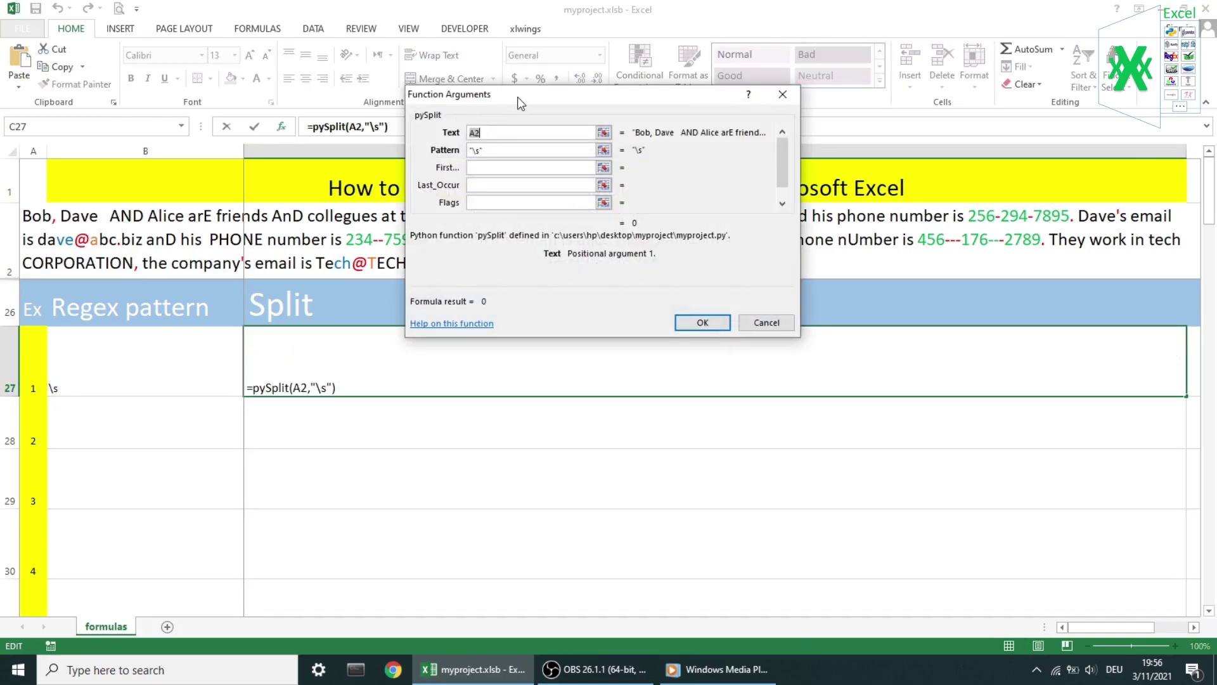
drag(520, 103, 661, 374)
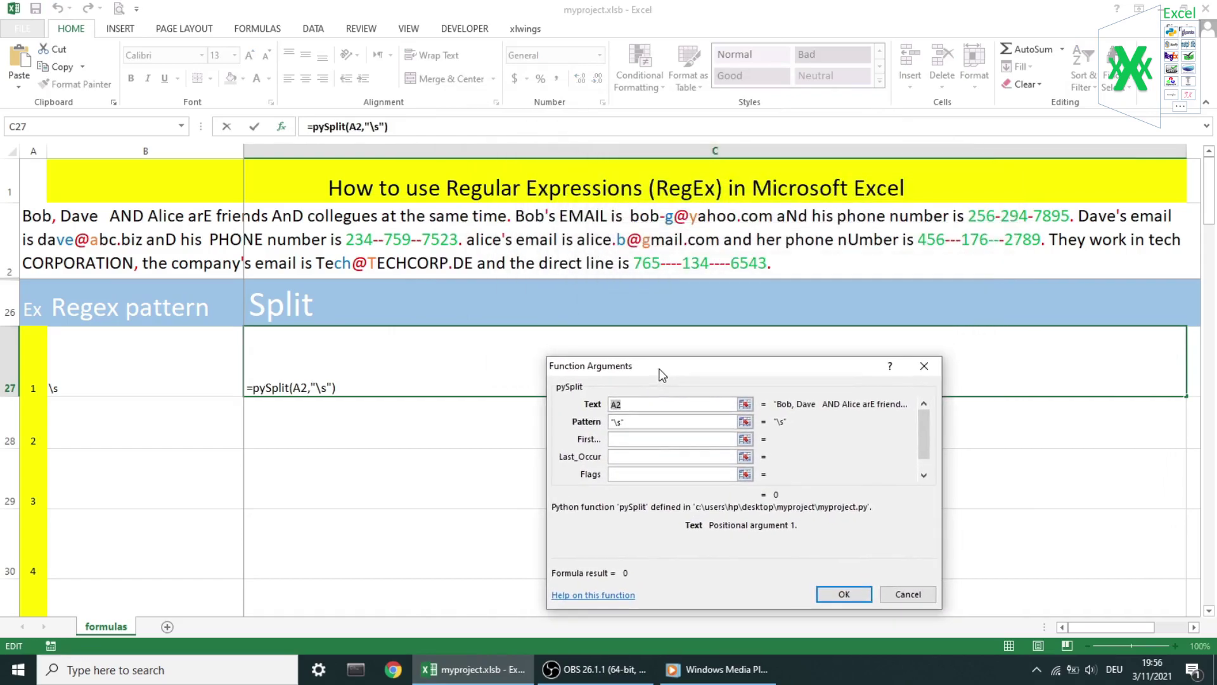
click(625, 457)
text(1)
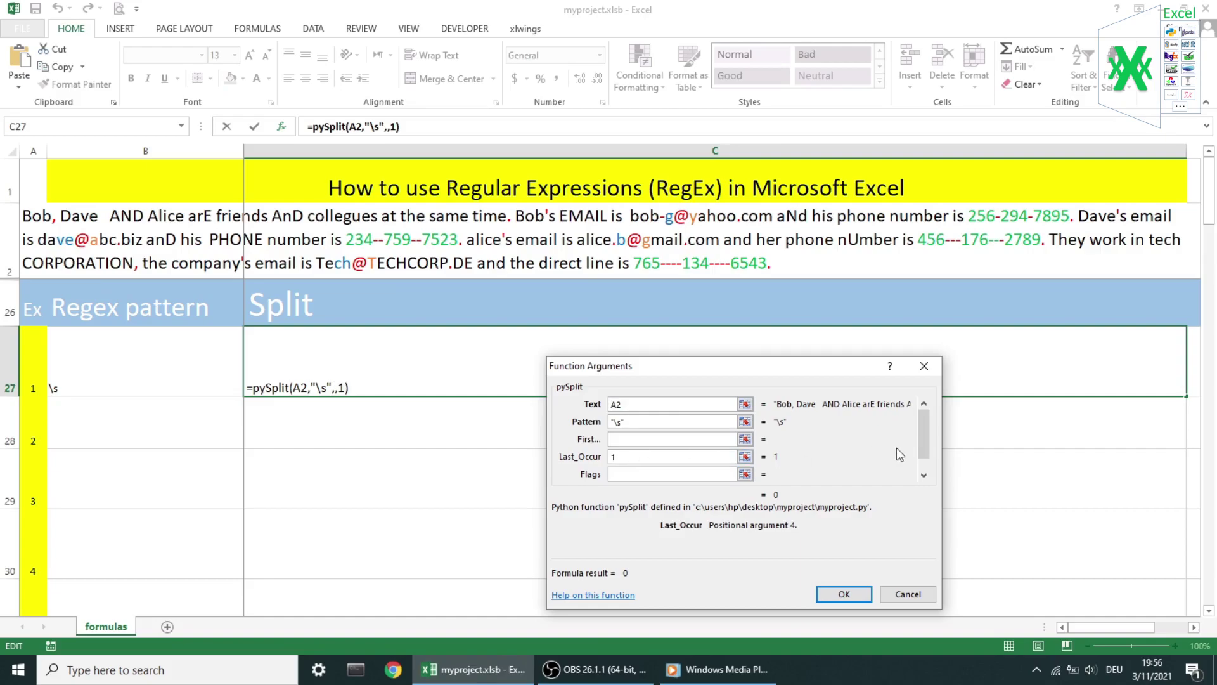
scroll(927, 460, down, 1)
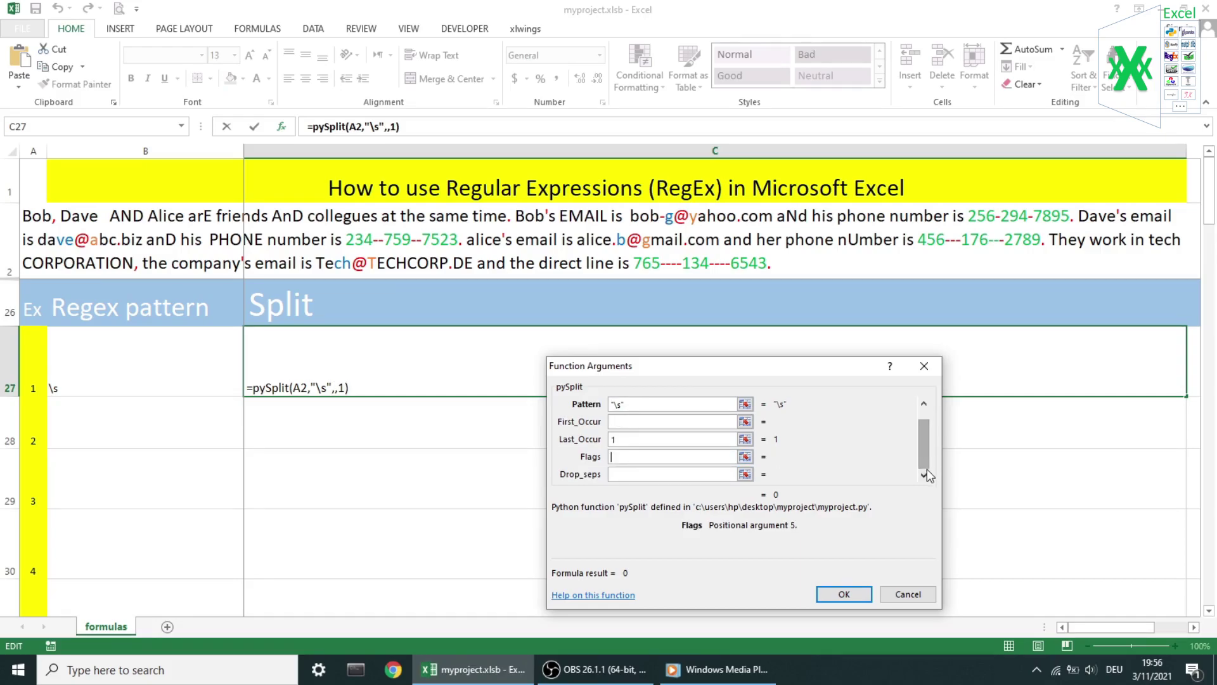
drag(926, 454, 926, 445)
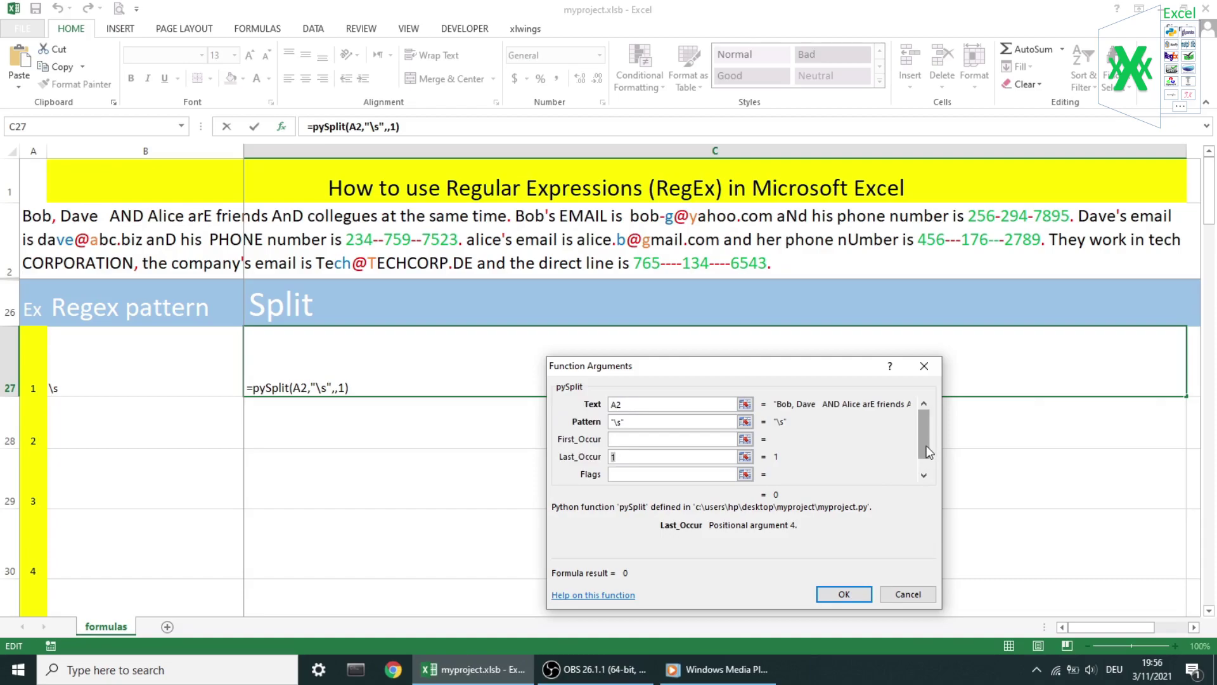
click(843, 593)
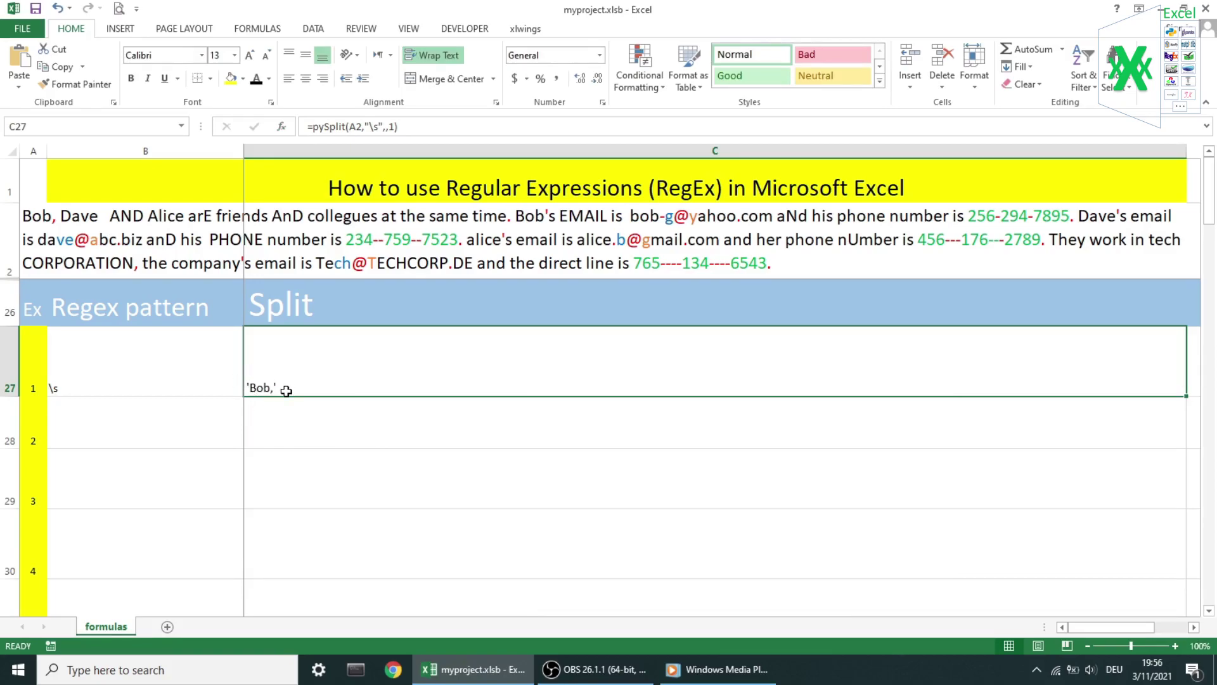
Change C27's Last_Occur to 2 to return the first two pieces
click(290, 129)
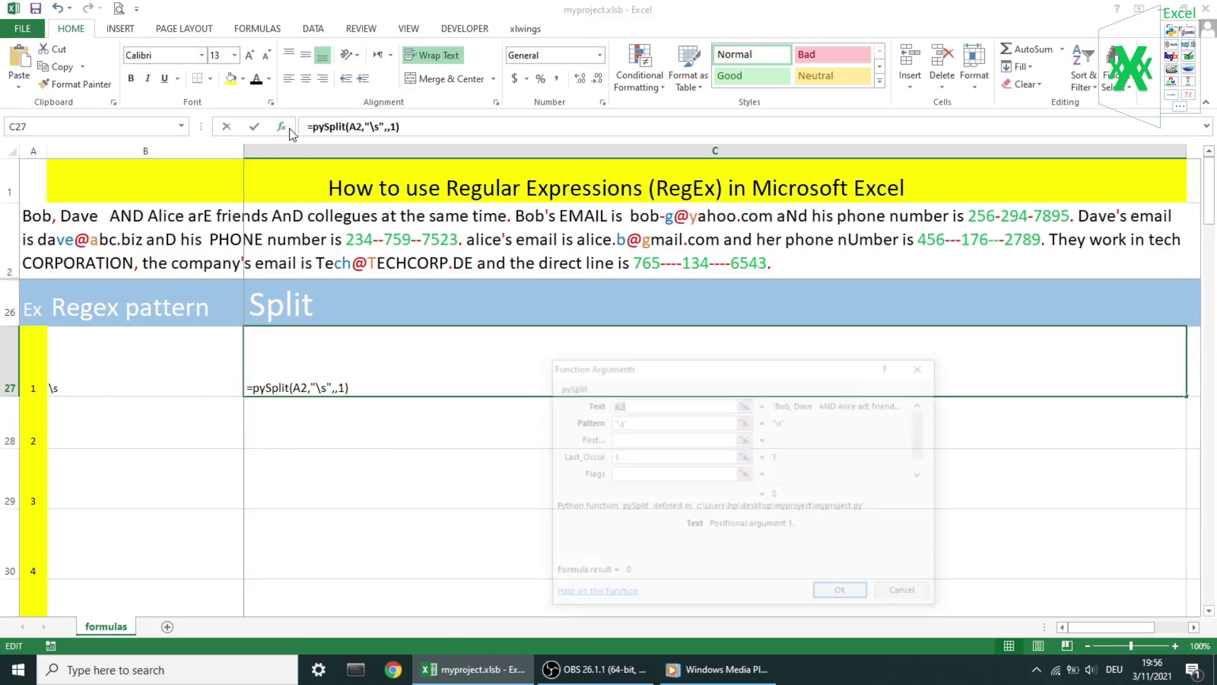
click(626, 457)
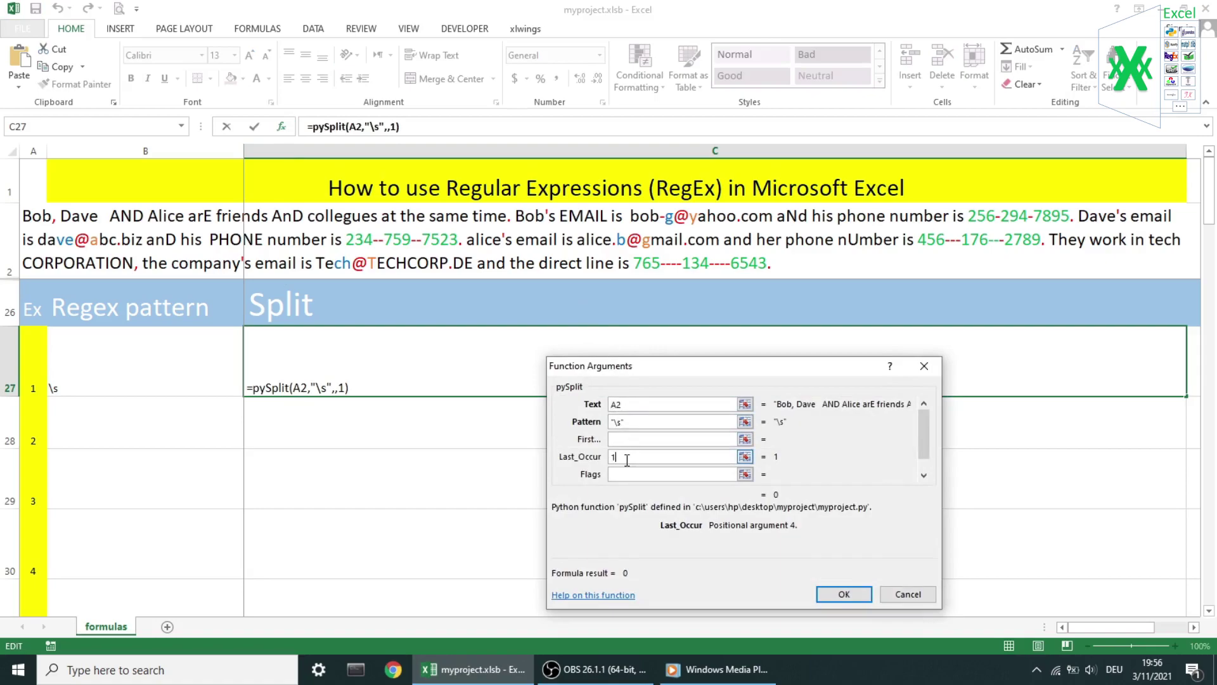
key(BackSpace)
text(2)
click(833, 593)
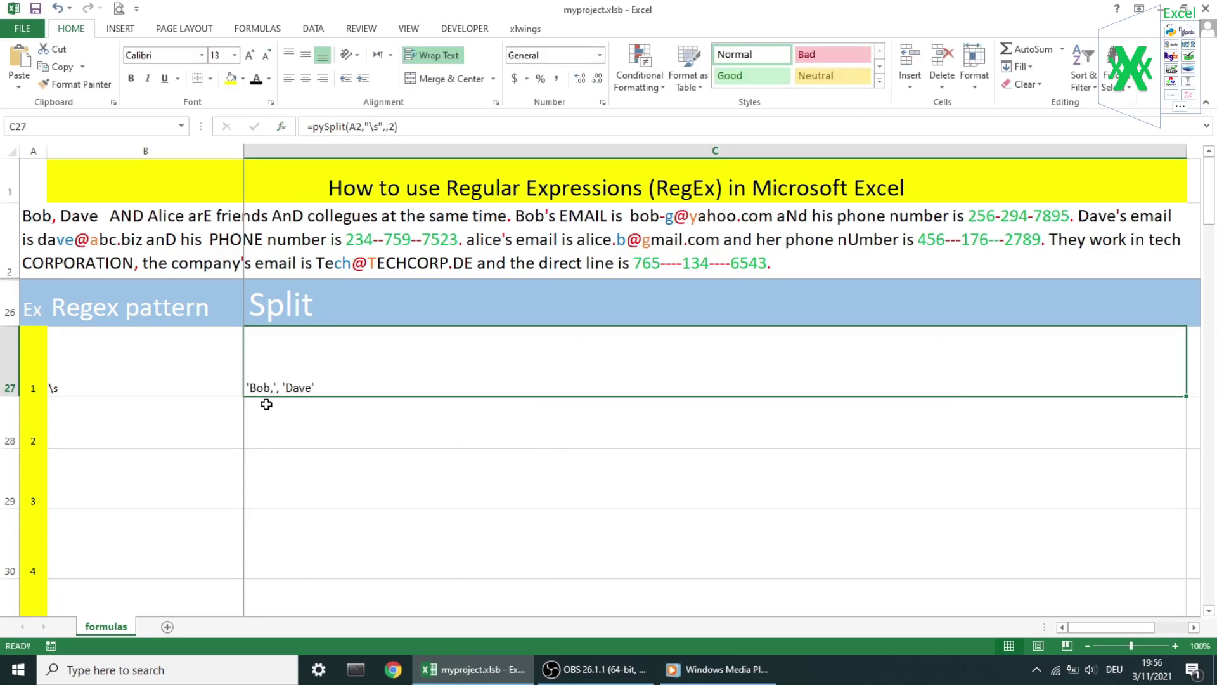
Edit C27's formula so the last argument is 3
click(396, 127)
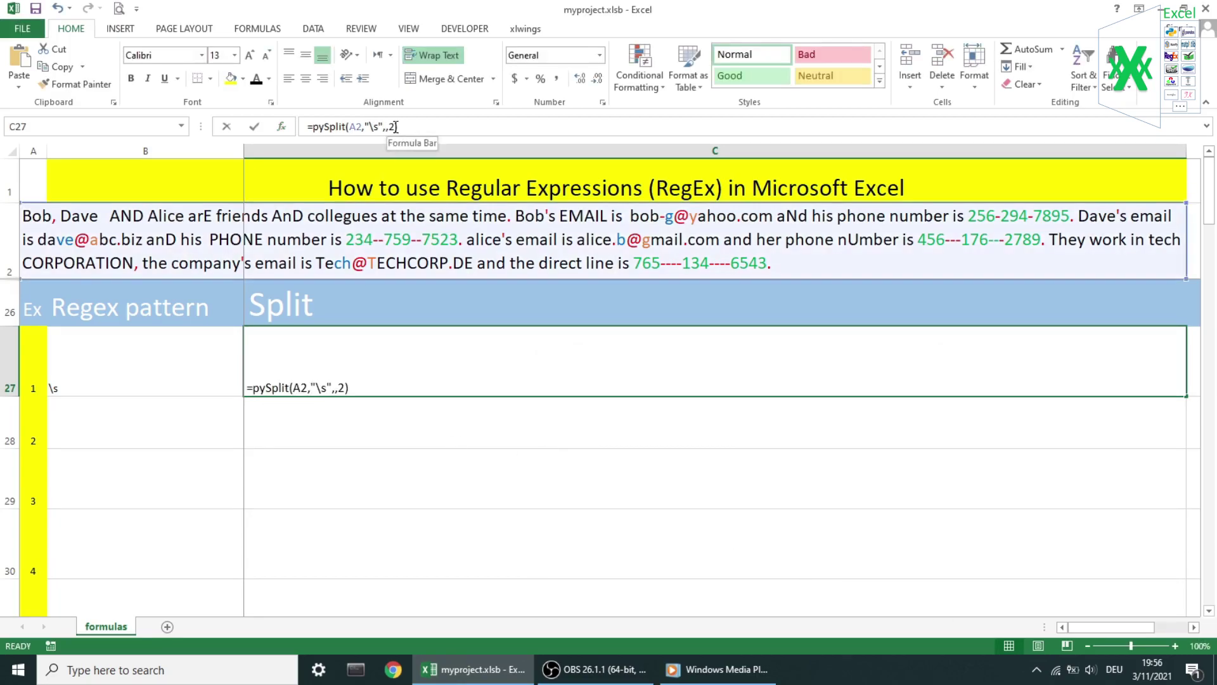
key(BackSpace)
text(3)
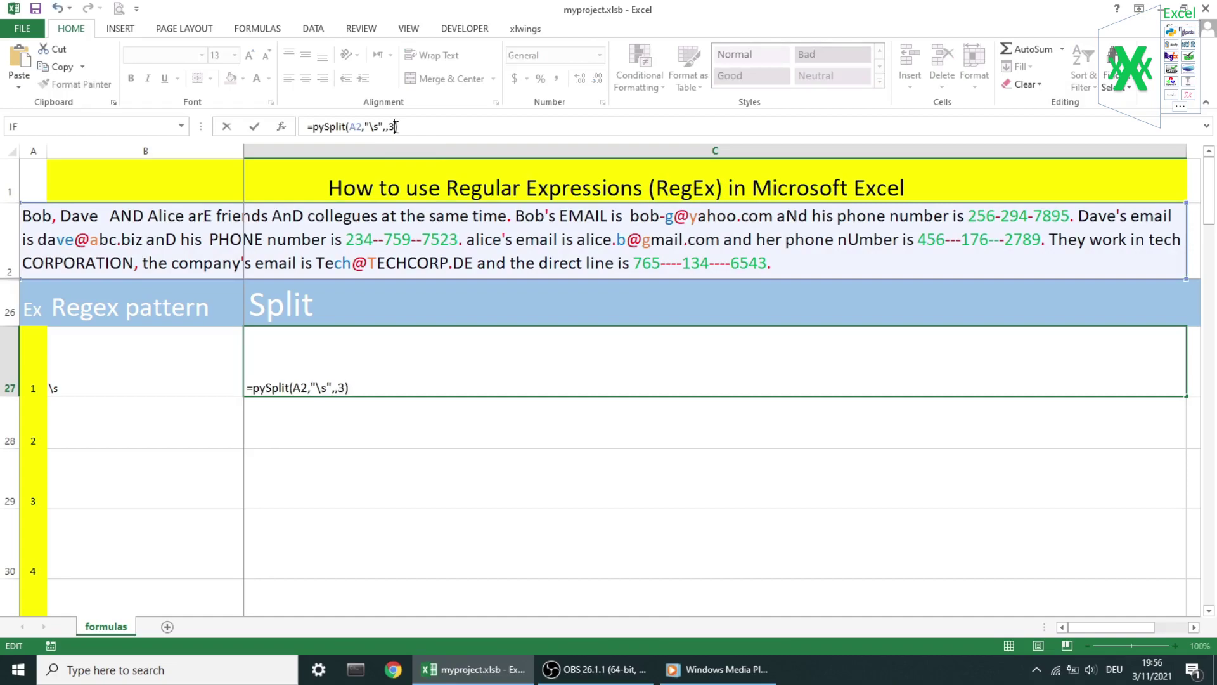
key(Return)
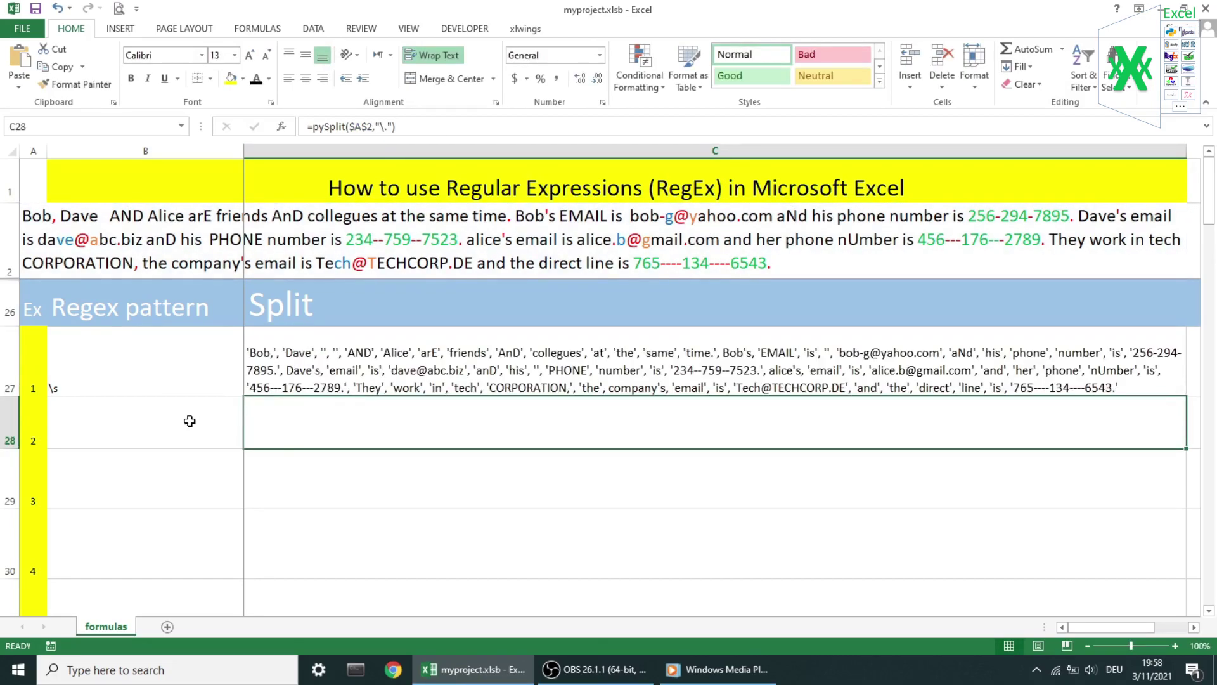
Inspect example 2's \. pattern in B28 and C28's pySplit arguments without changing them
drag(184, 421, 260, 421)
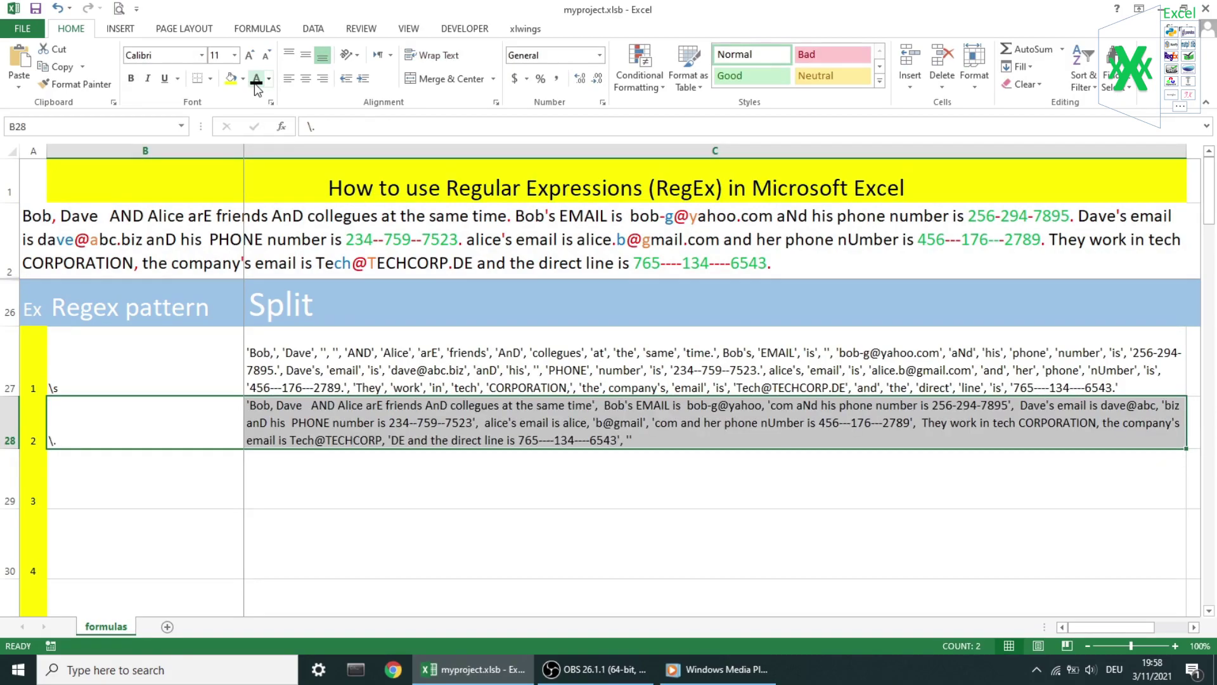
click(158, 422)
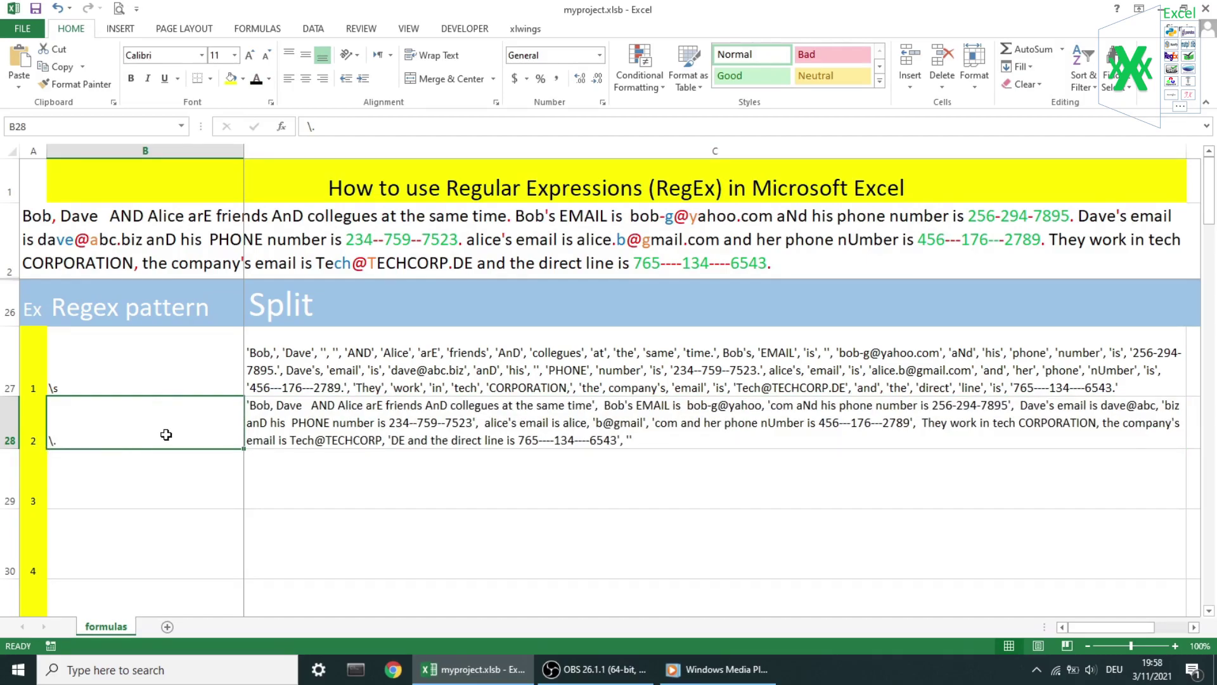
click(298, 426)
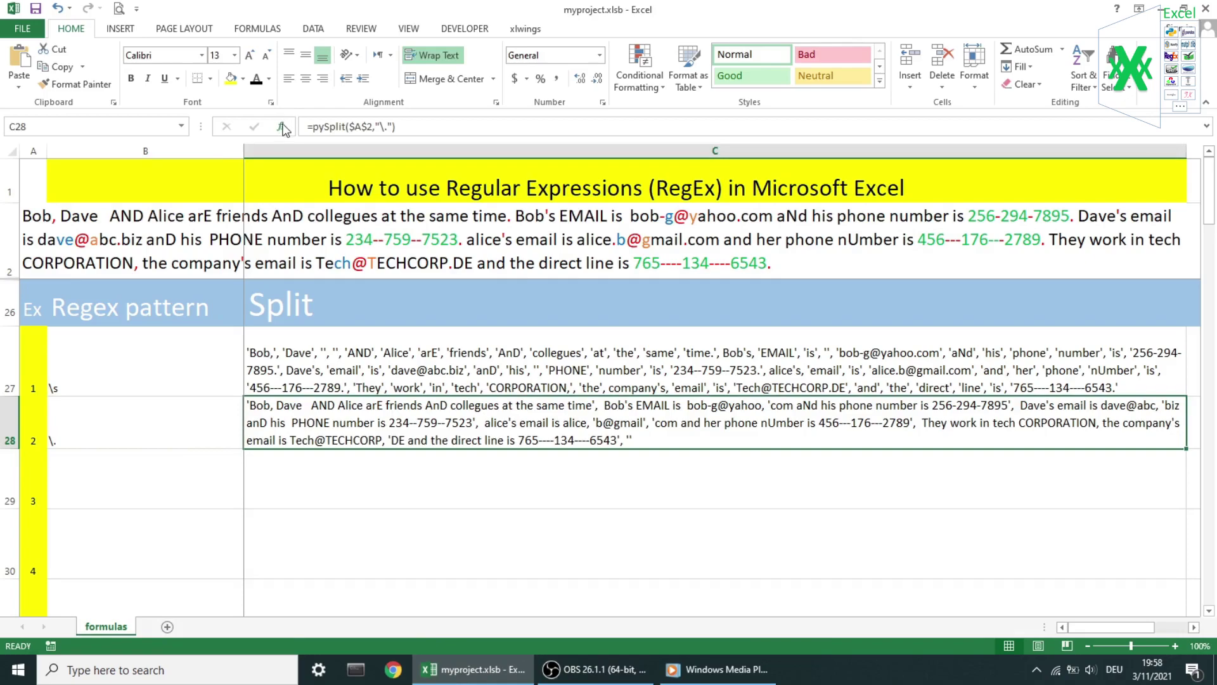
click(283, 130)
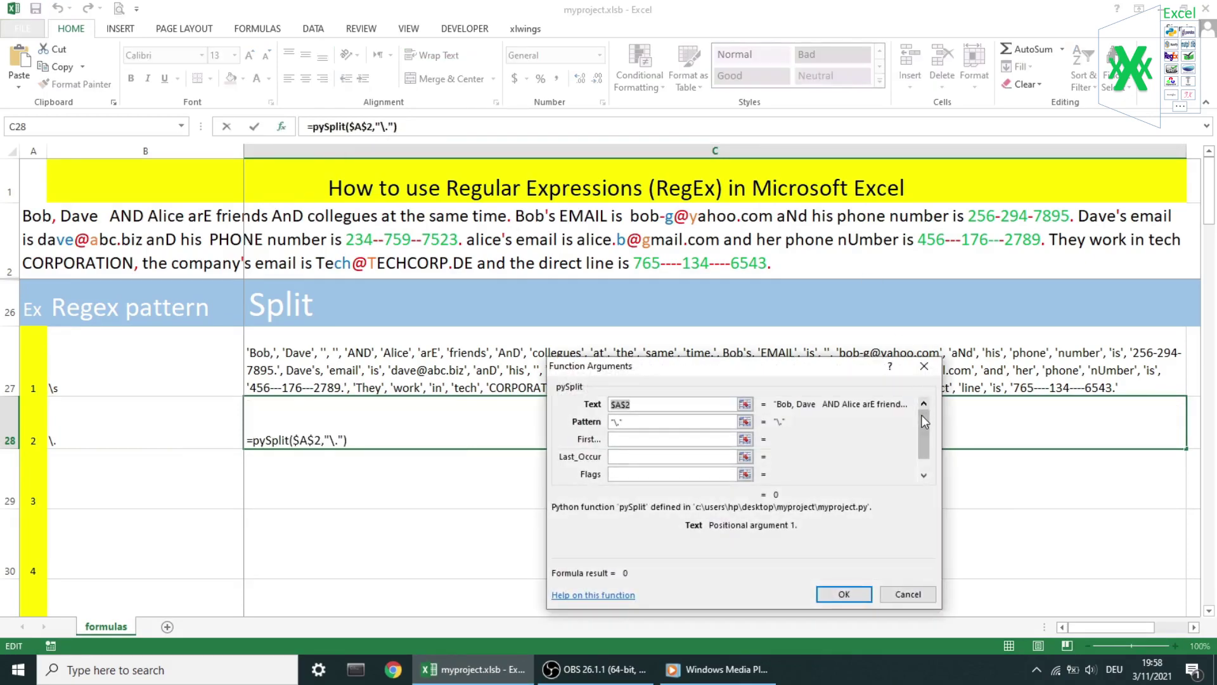
drag(922, 420, 923, 445)
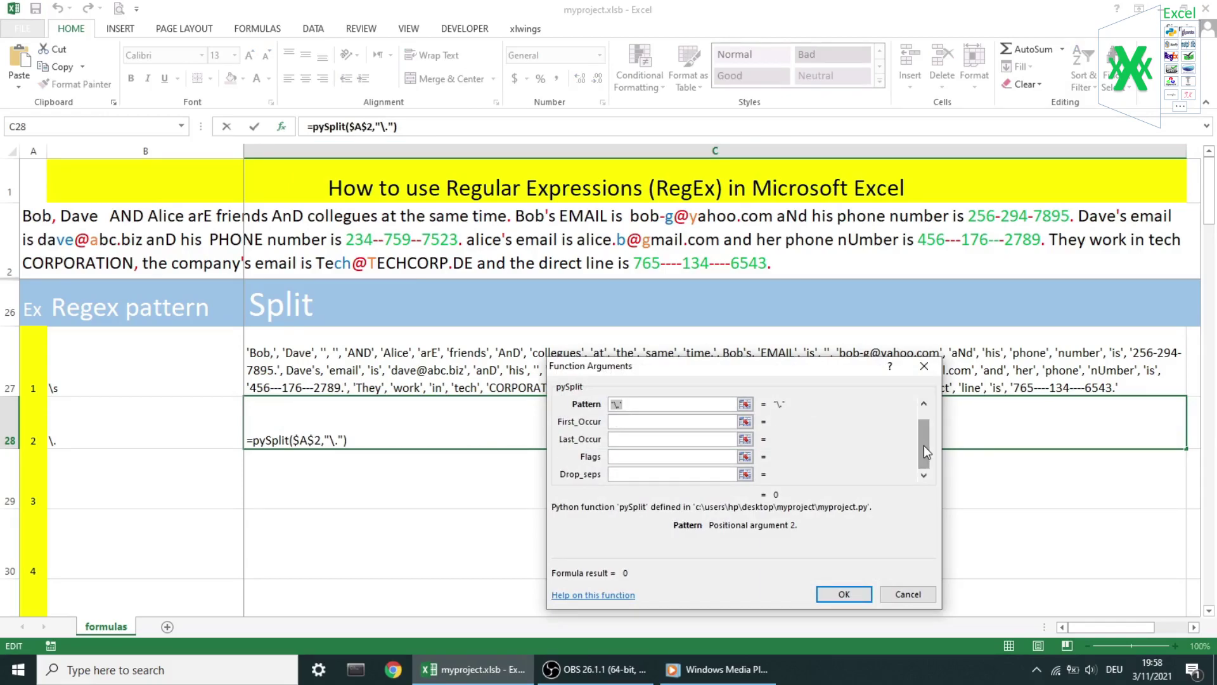
click(924, 403)
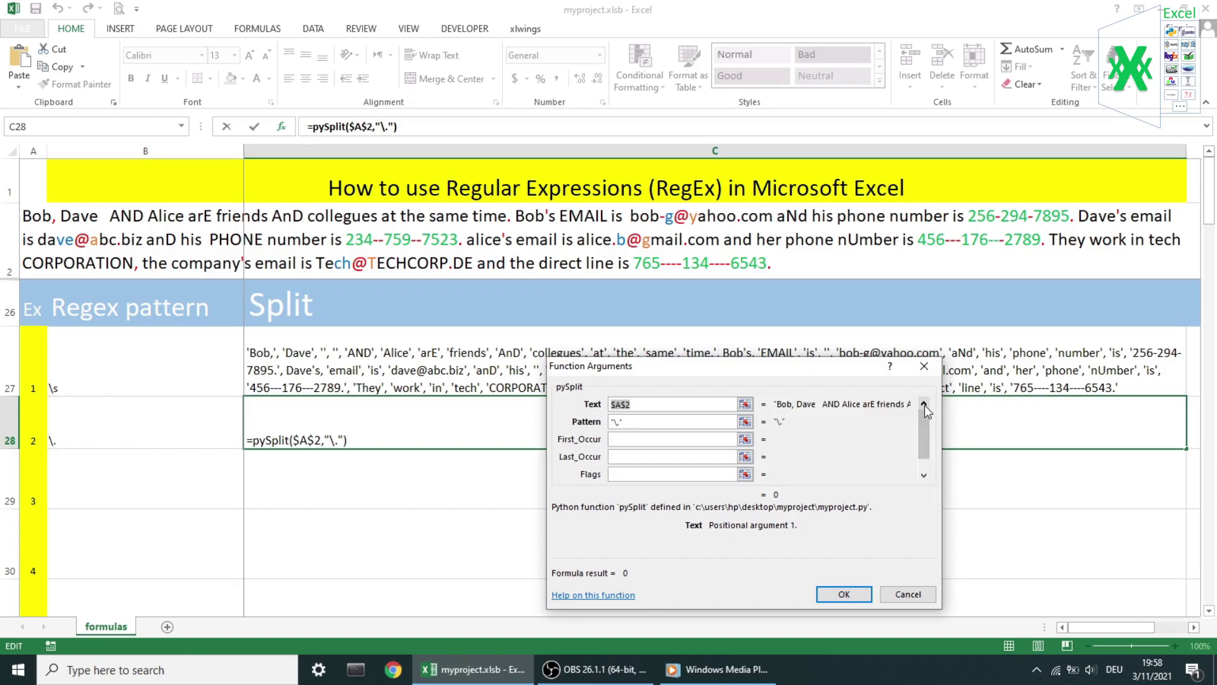
drag(835, 368, 912, 41)
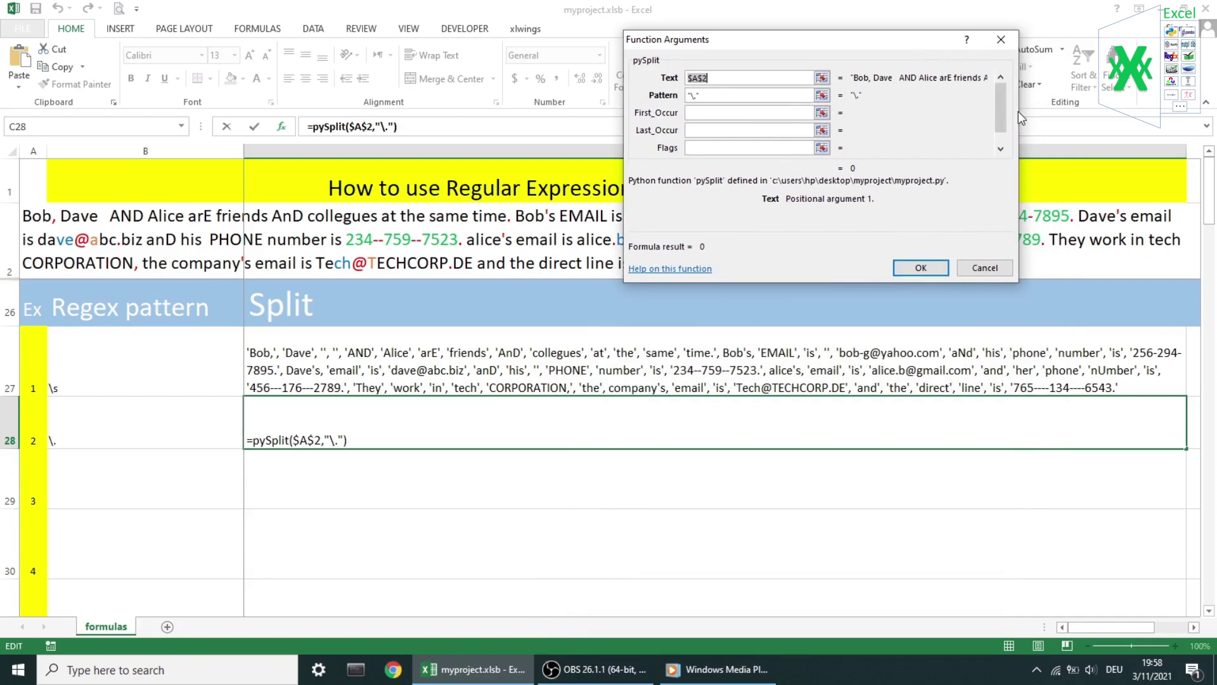
scroll(1002, 114, down, 1)
click(913, 266)
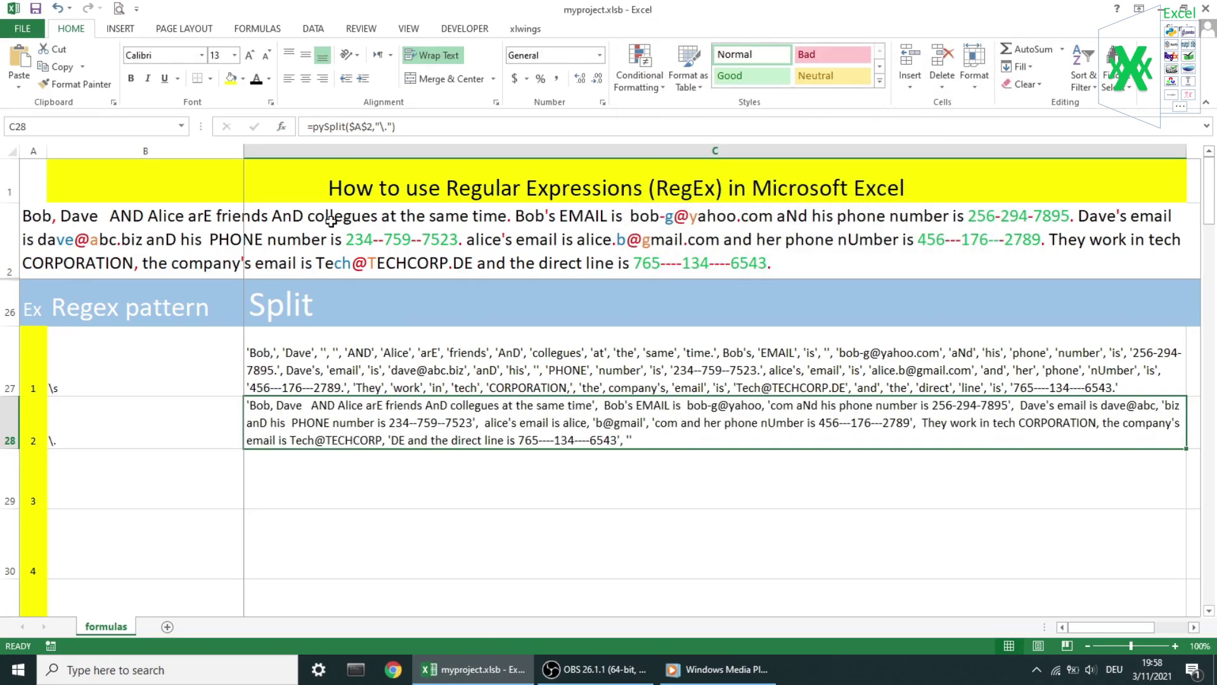
Set C28's Last_Occur to 1, then edit the formula to =pySplit($A$2,"\.",,2)
click(283, 129)
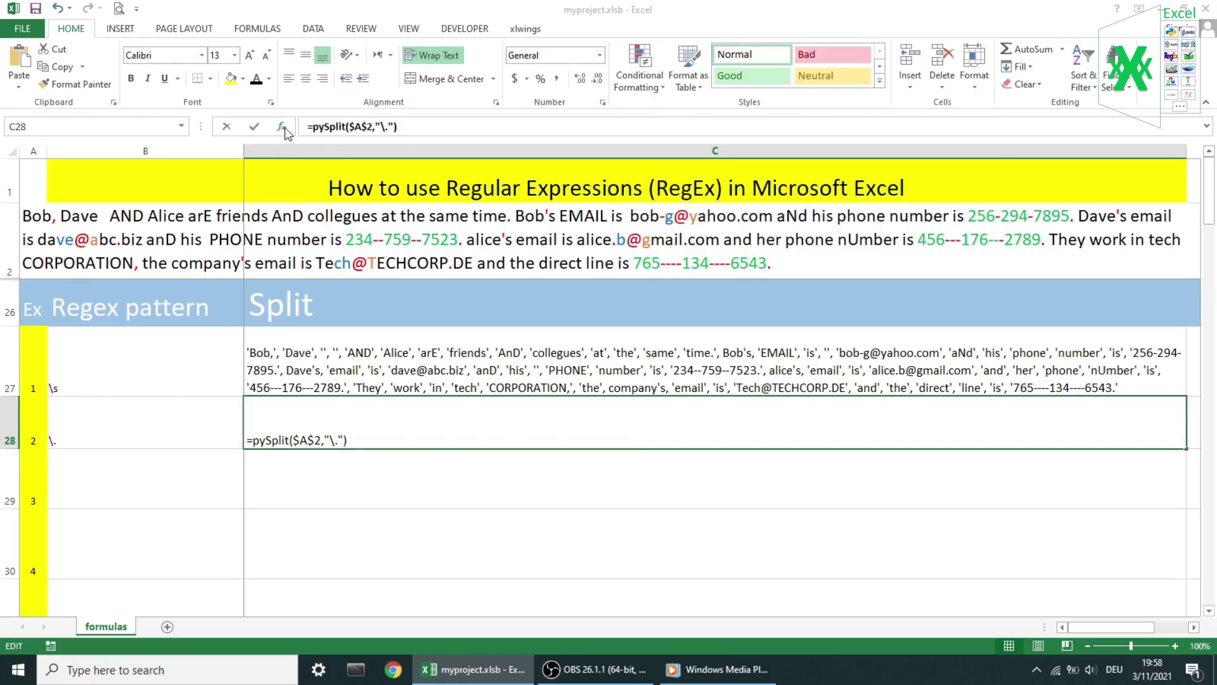
click(697, 131)
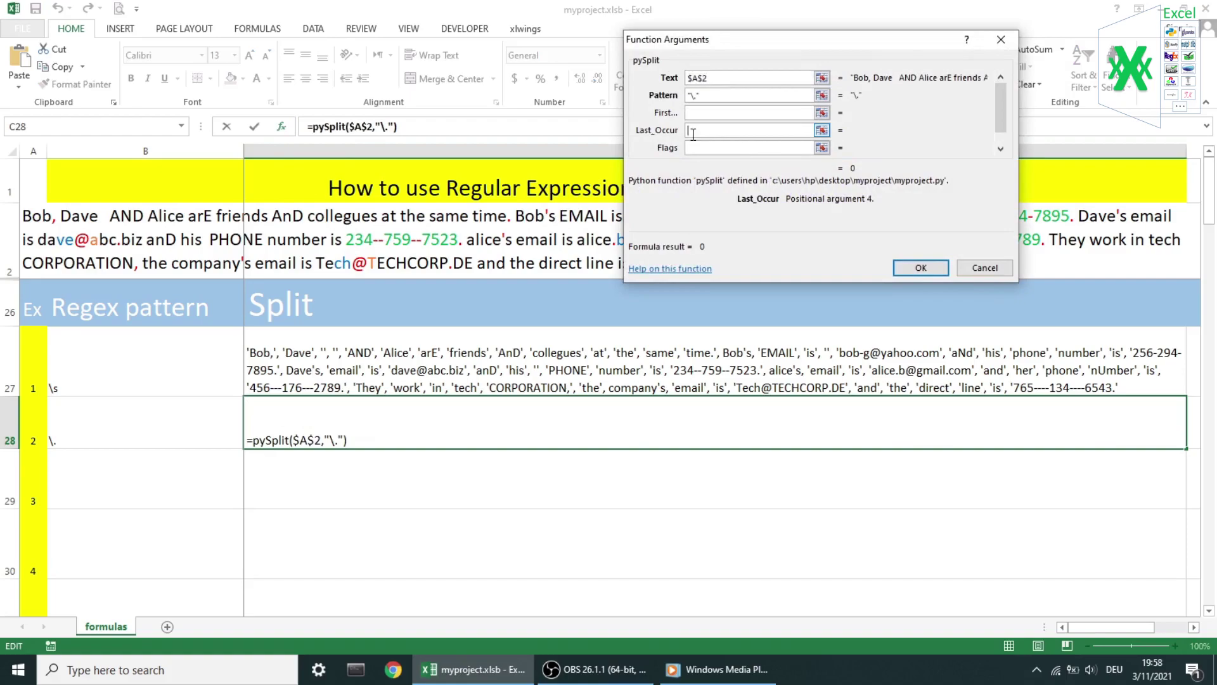
text(1)
key(Return)
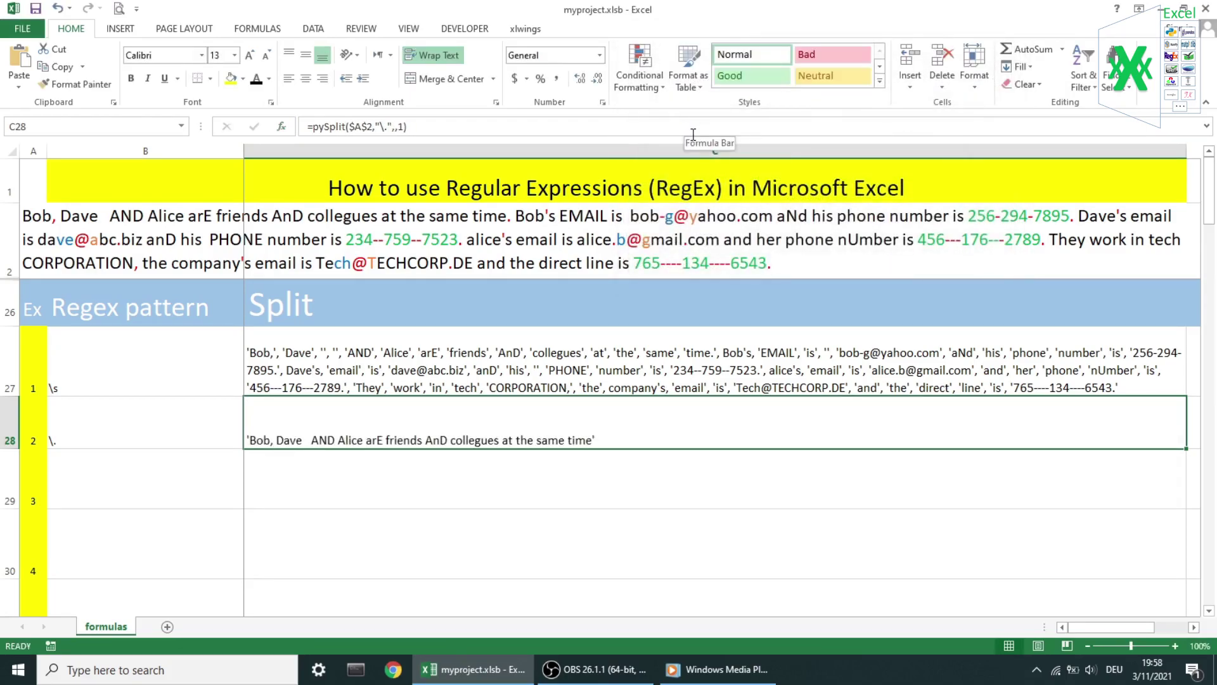
click(404, 128)
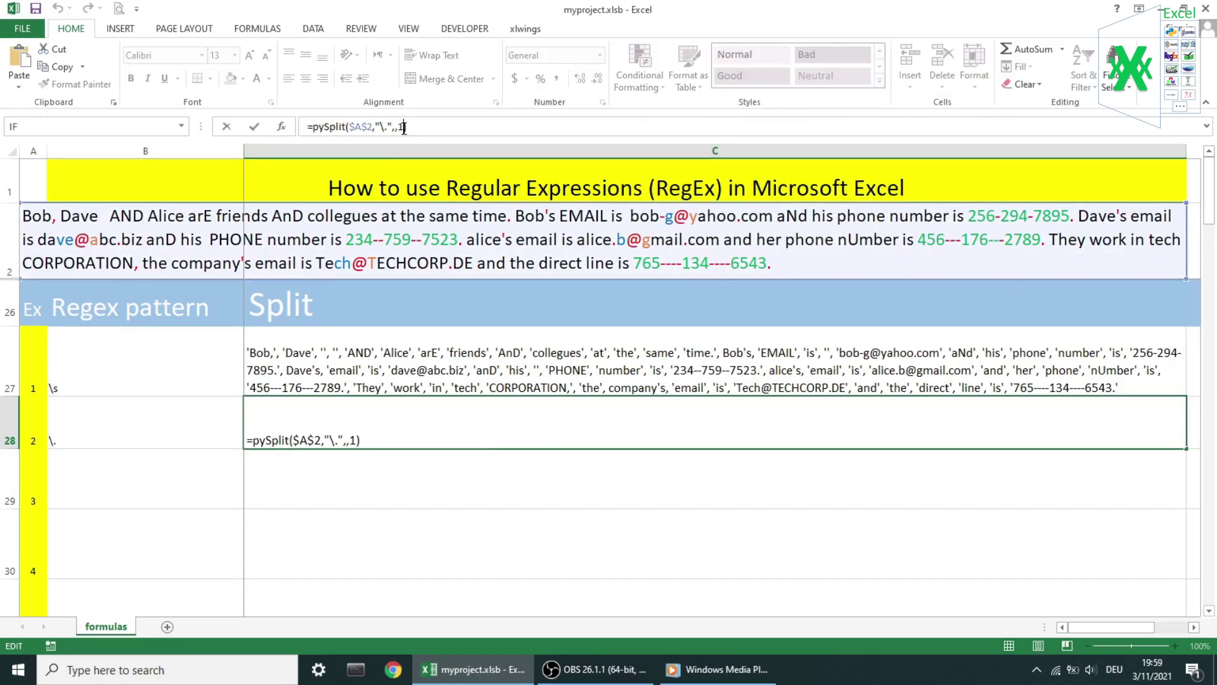
key(BackSpace)
text(2)
key(Return)
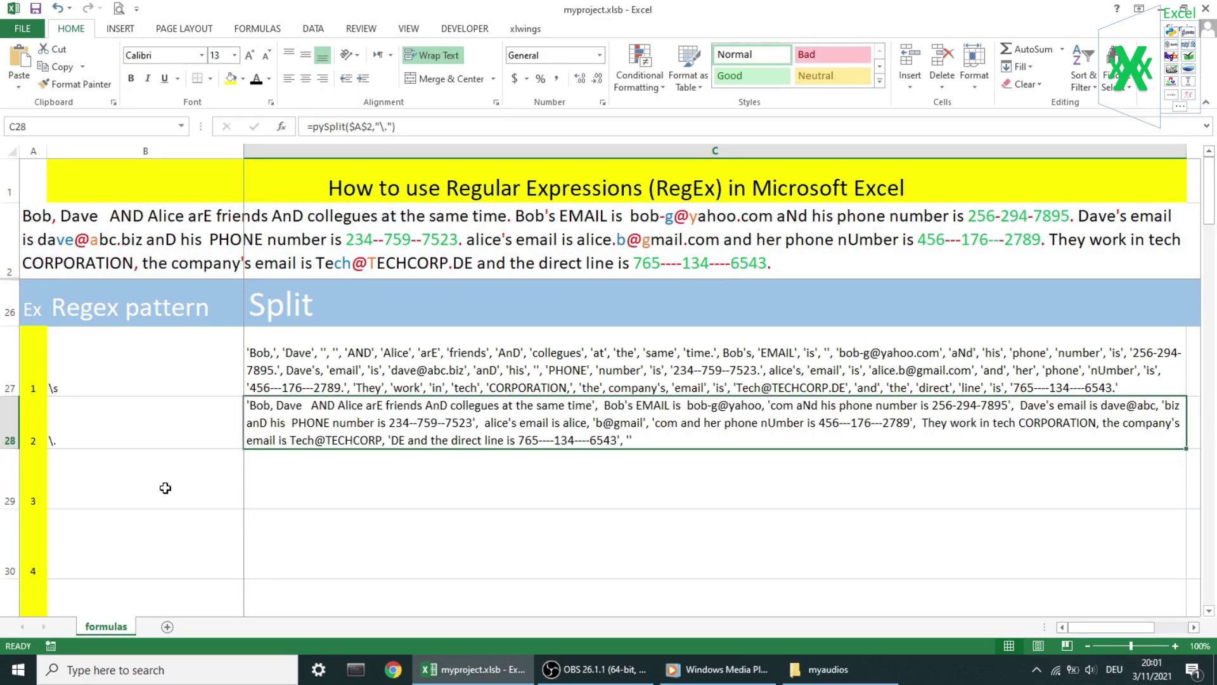
Reveal row 29's hidden text and set C29's pySplit Last_Occur to 1
drag(168, 485, 341, 468)
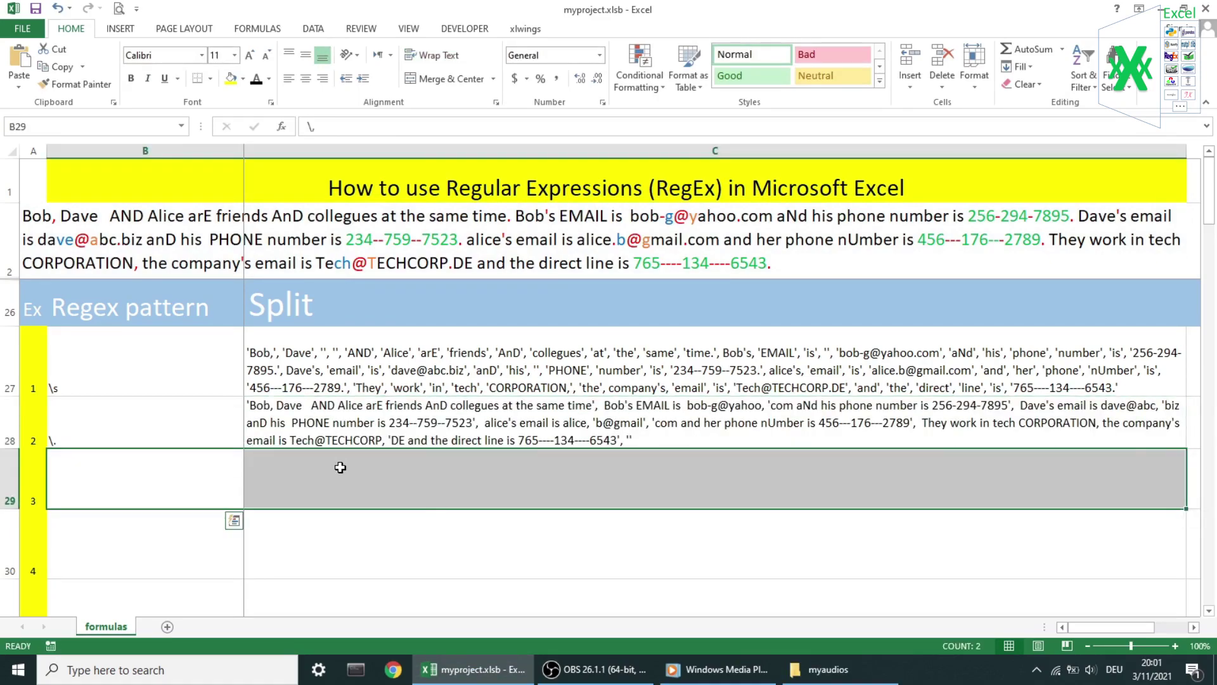
click(257, 79)
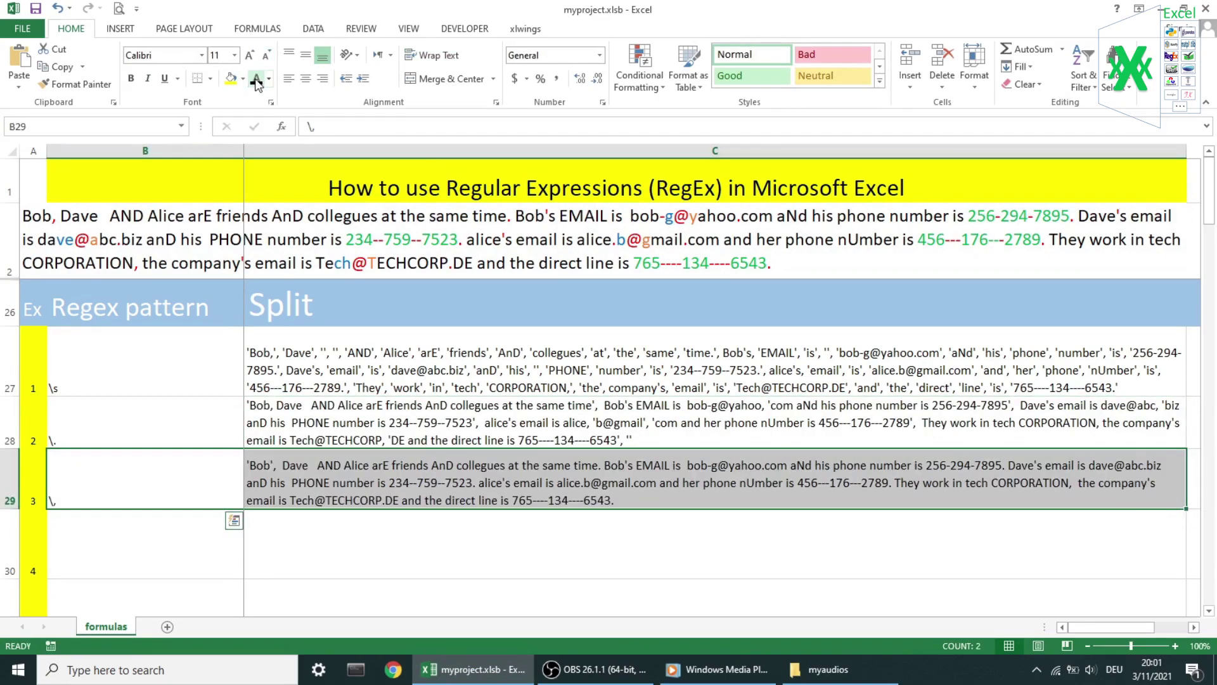
click(309, 497)
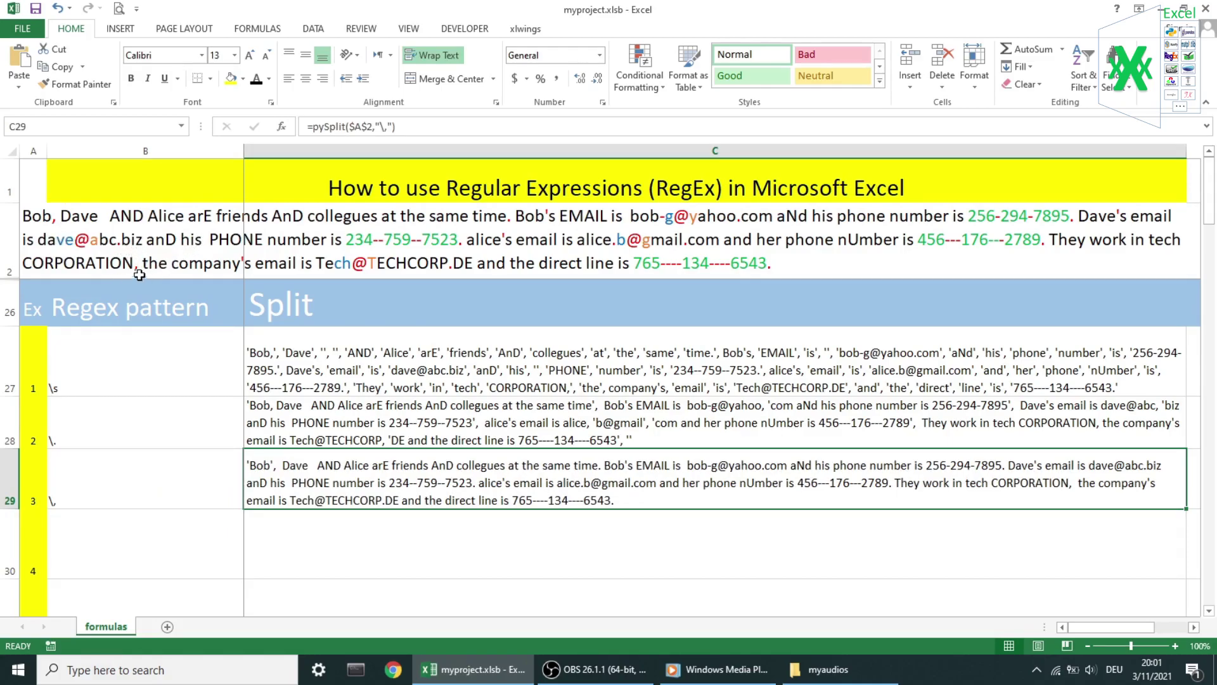
click(282, 127)
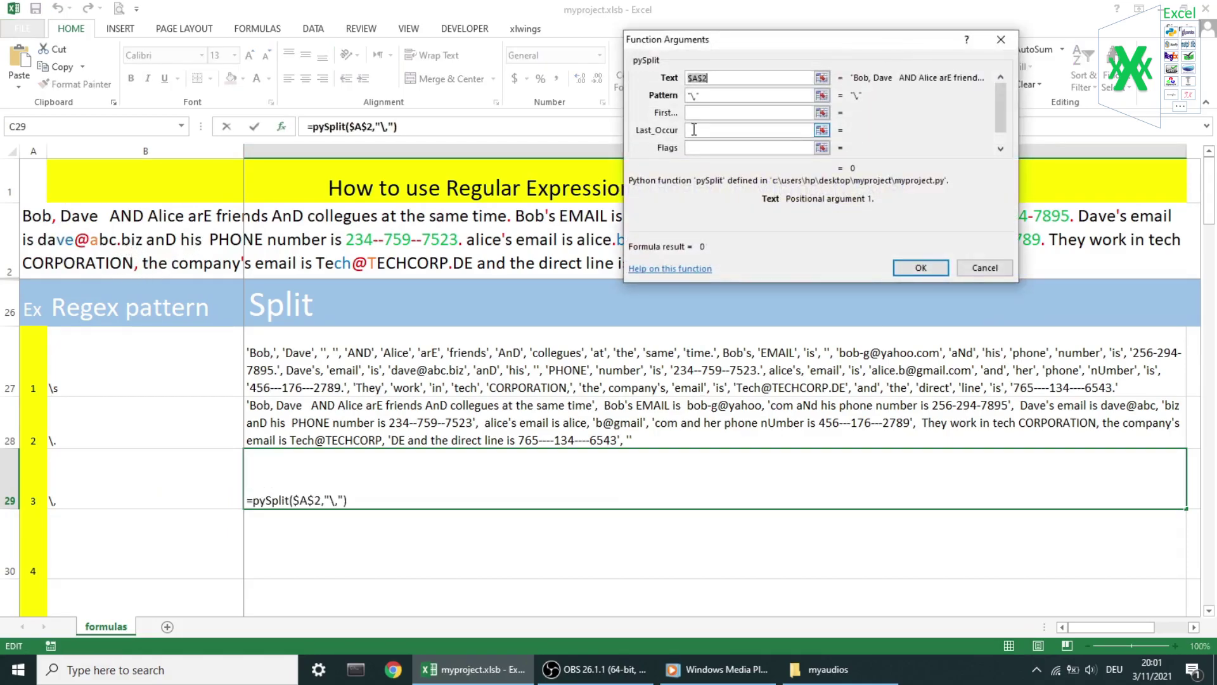
click(694, 130)
text(1)
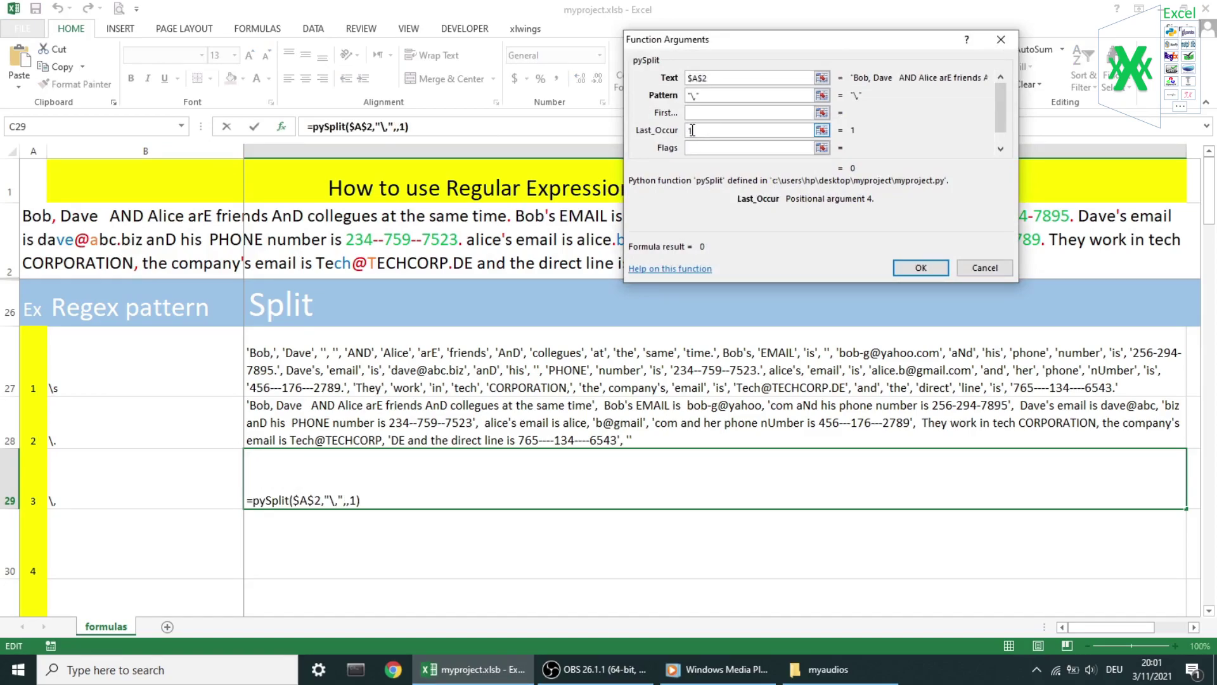
key(Return)
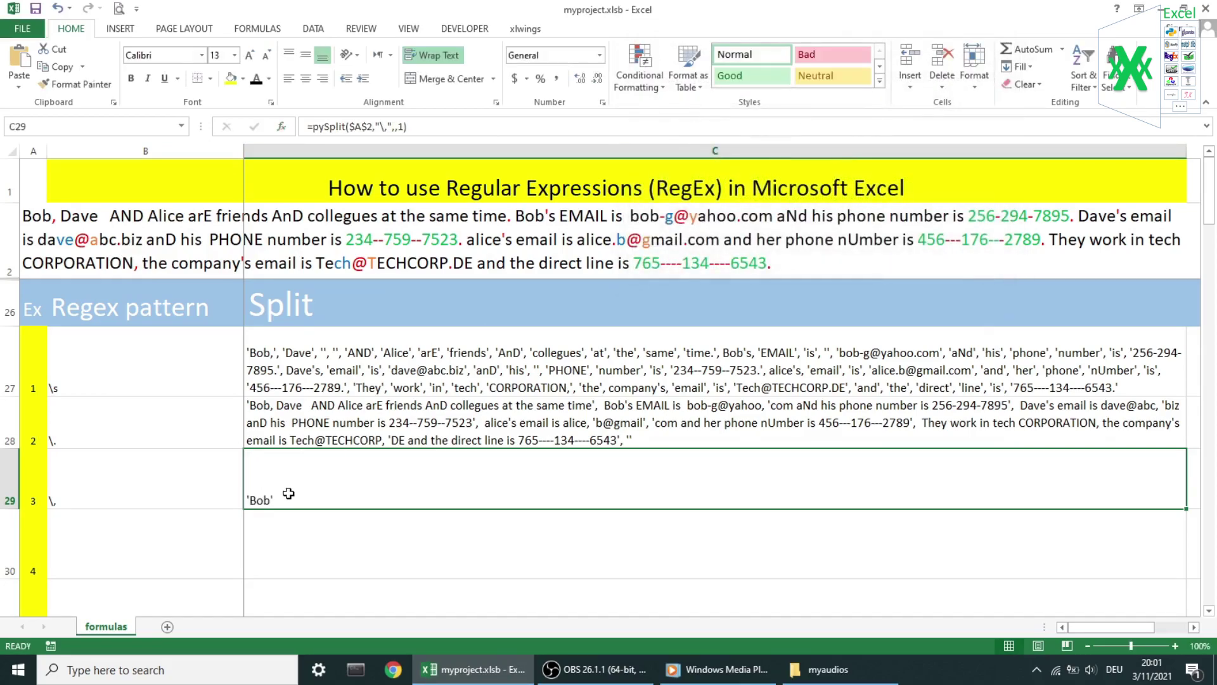
Set C29's First_Occur to 1 and Last_Occur to 2
click(282, 128)
click(704, 130)
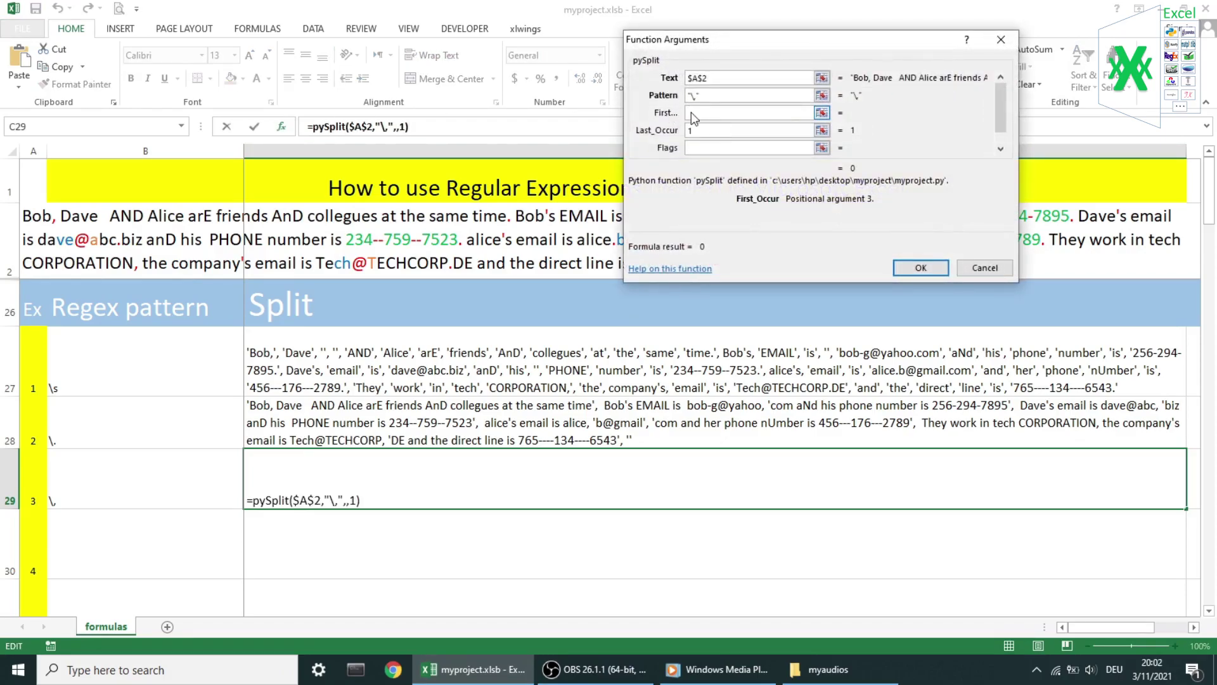
text(1)
key(Tab)
text(2)
key(Return)
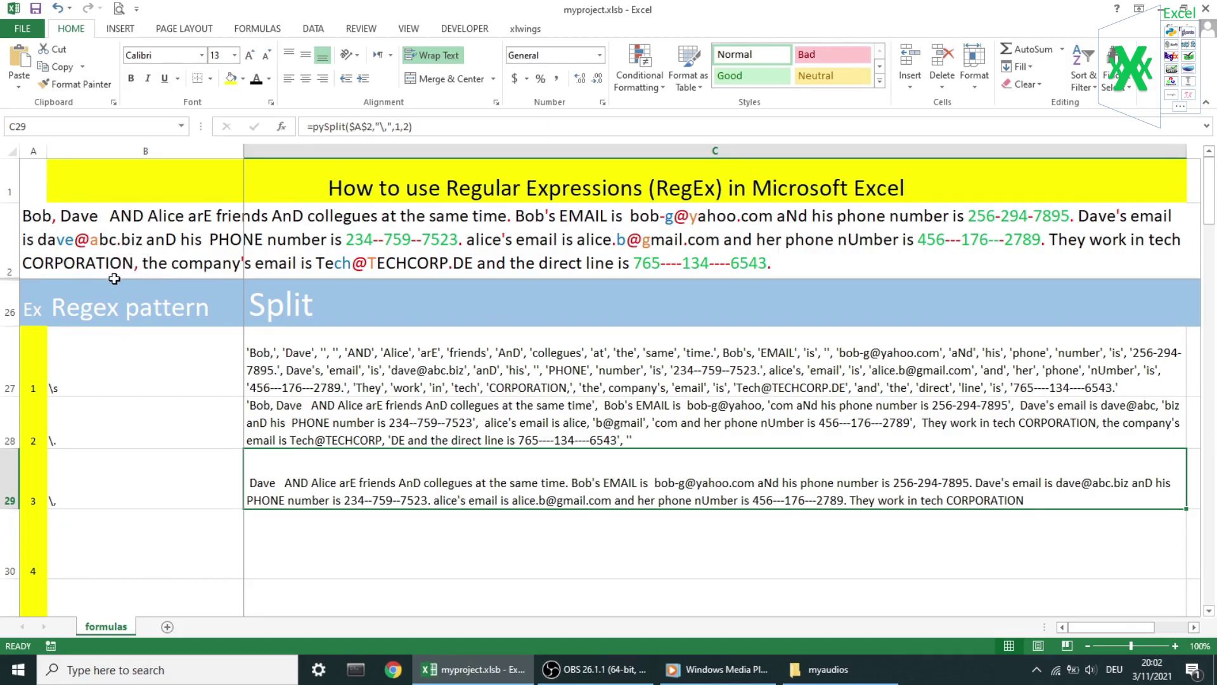
Paste the [\.\s] example into row 30 and set C30's Last_Occur to 1
key(Down)
key(Left)
text([\.\s])
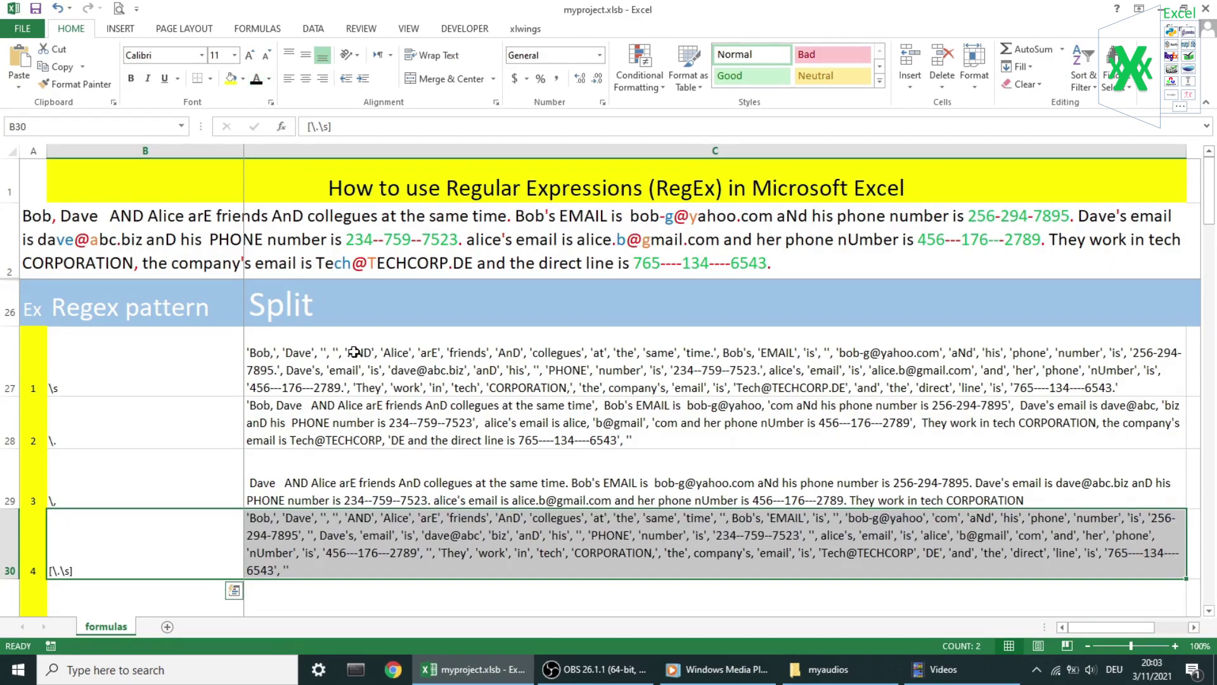
scroll(354, 351, down, 3)
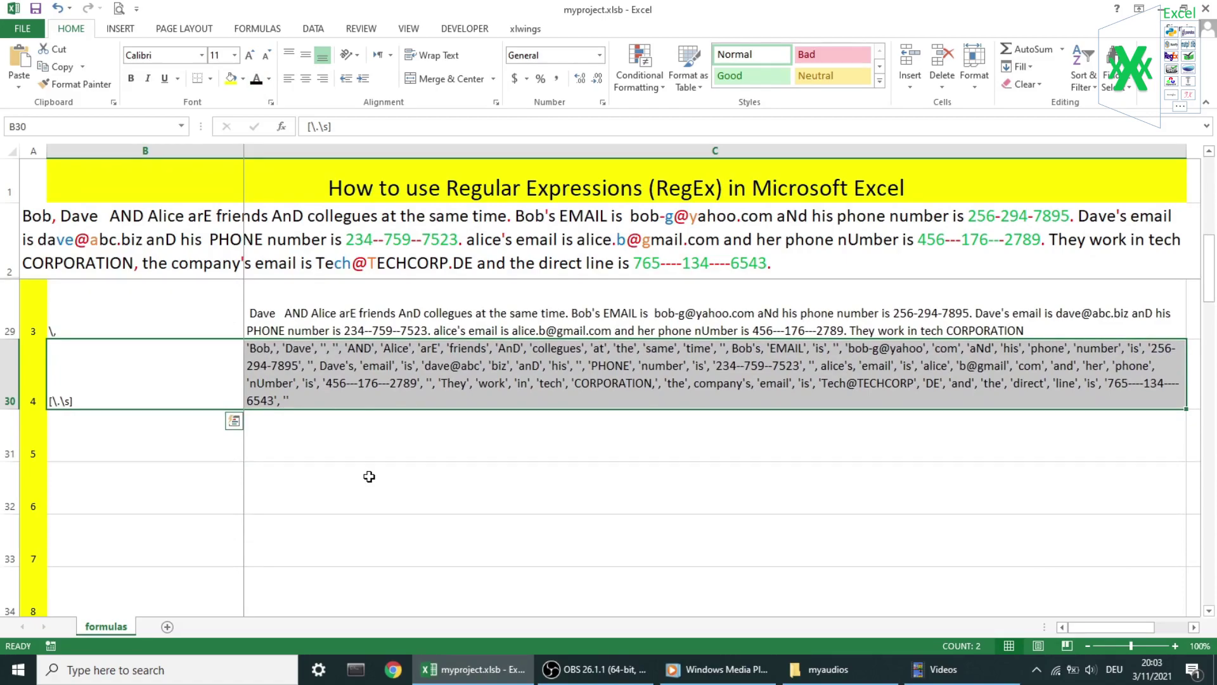
click(342, 374)
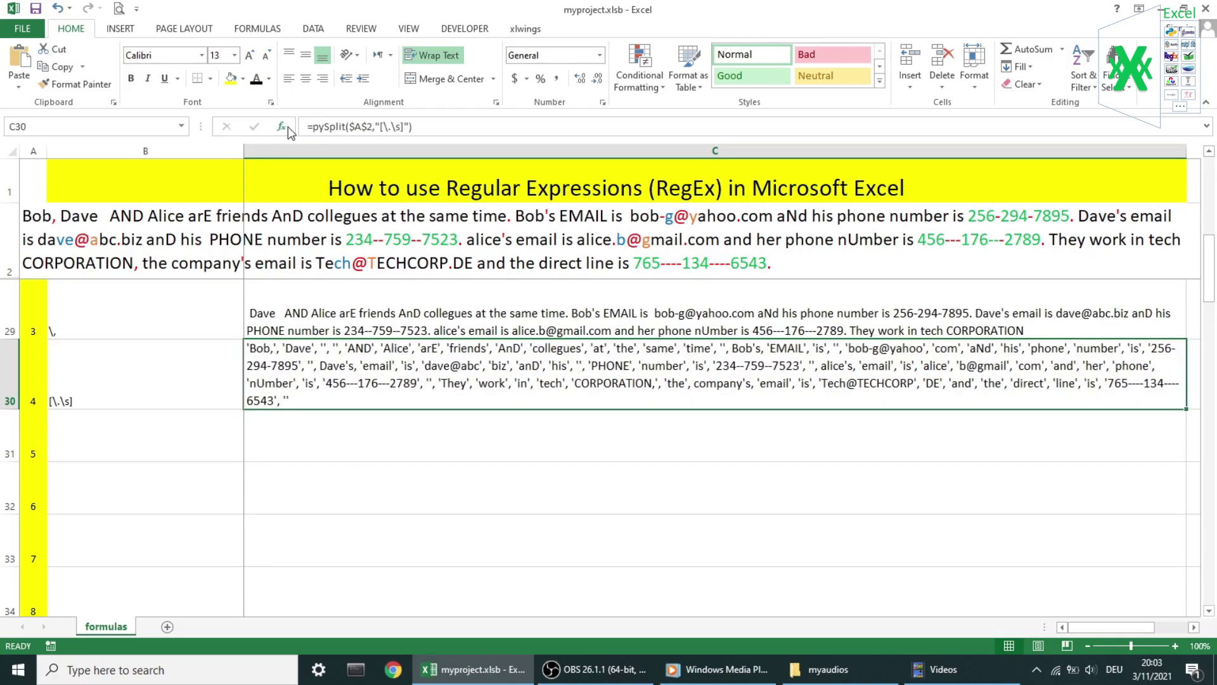
click(283, 126)
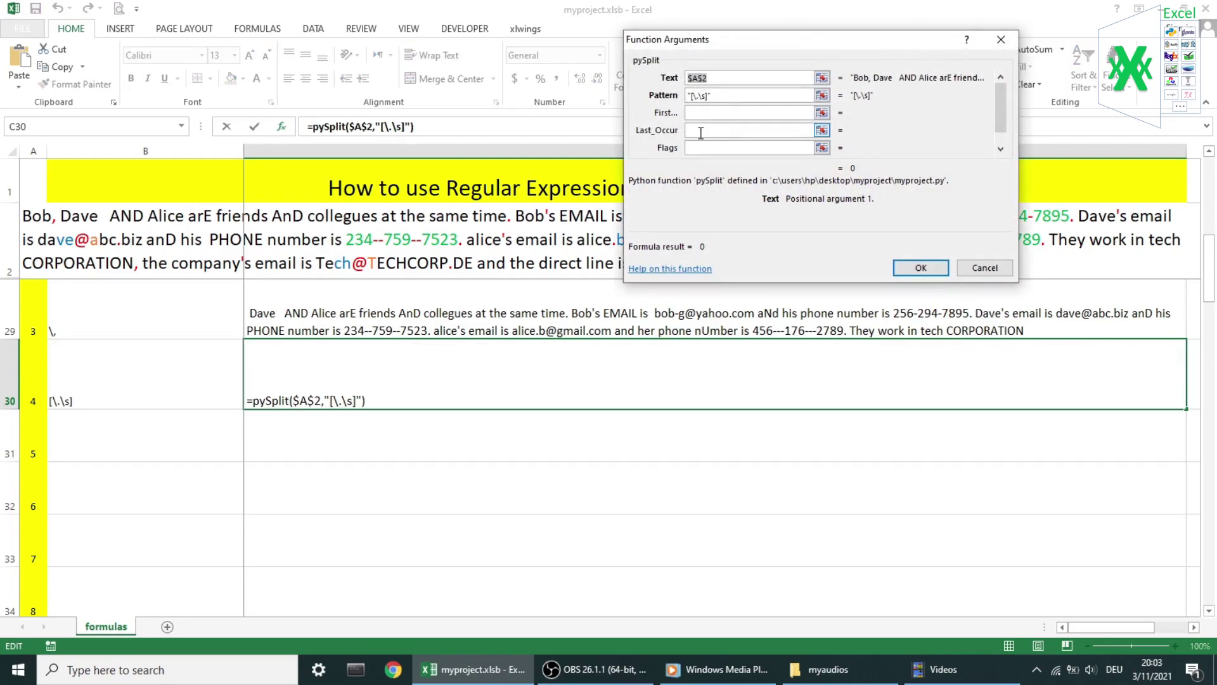
click(701, 131)
text(1)
key(Return)
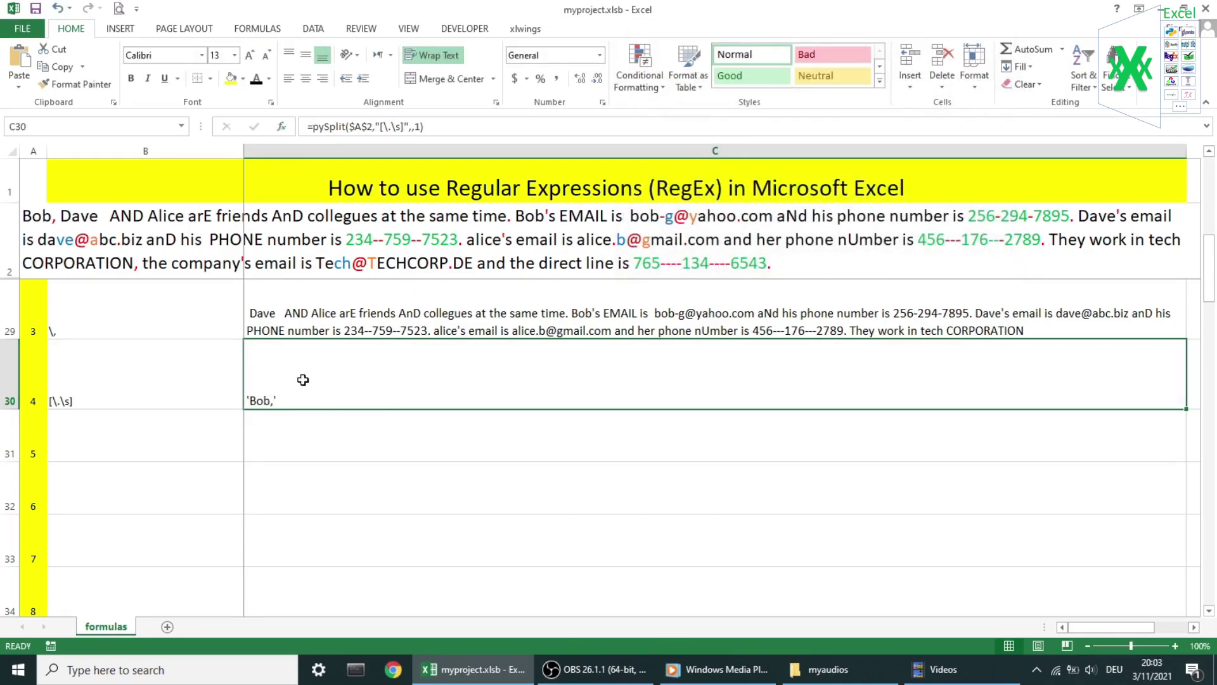
Change C30's occurrence limit to 2, then to 3
click(422, 128)
key(BackSpace)
text(2)
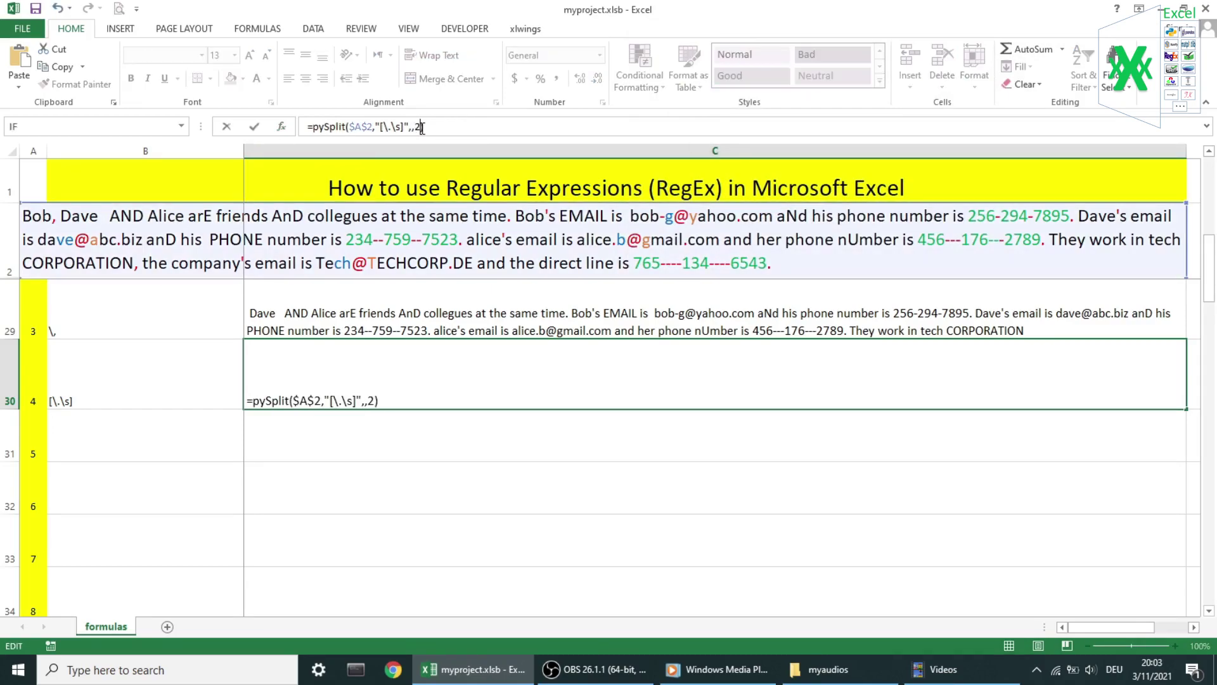
key(Return)
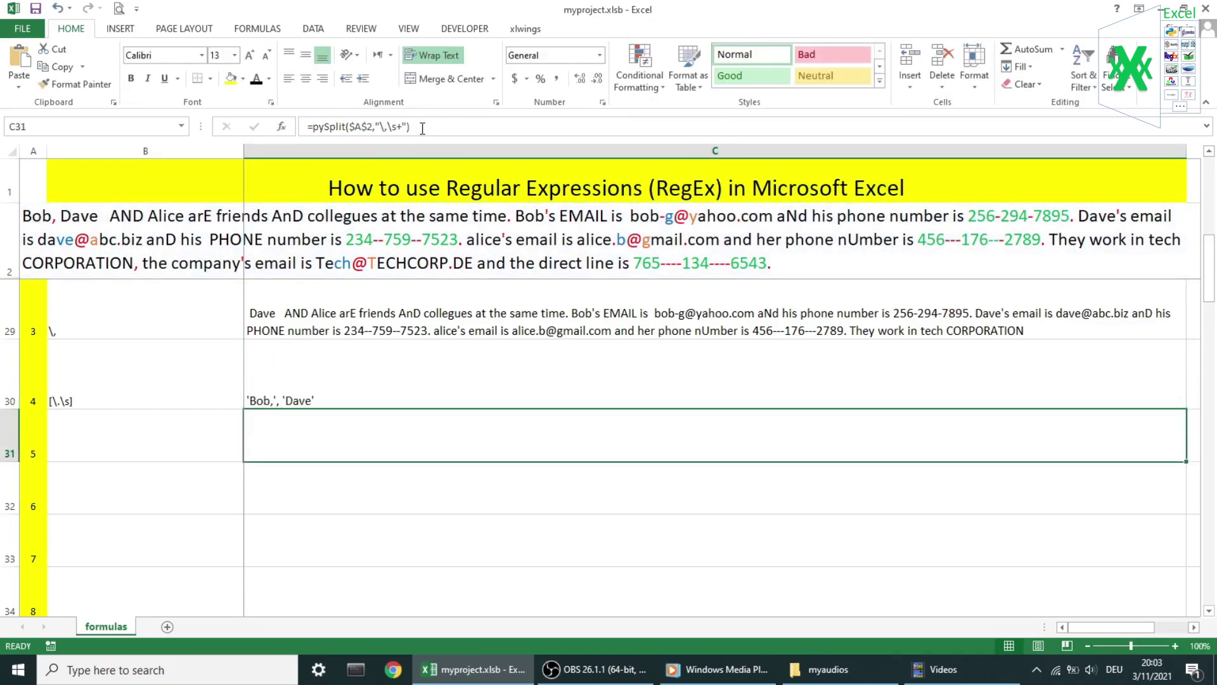
click(340, 360)
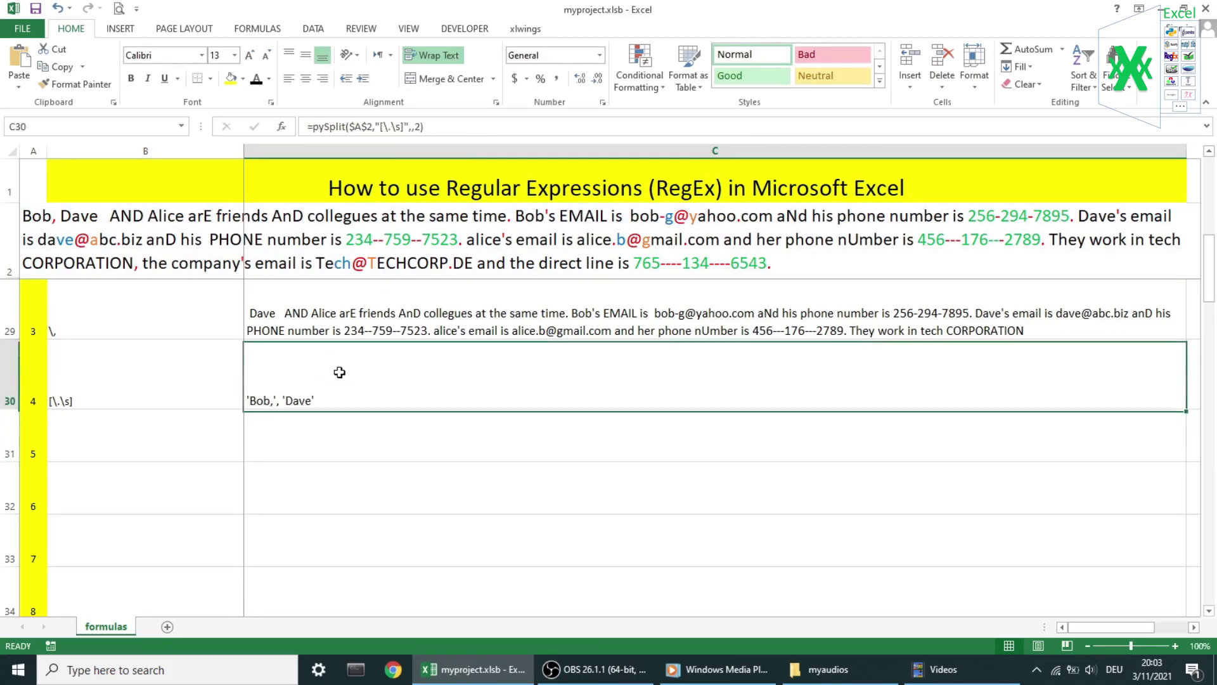
click(422, 126)
key(BackSpace)
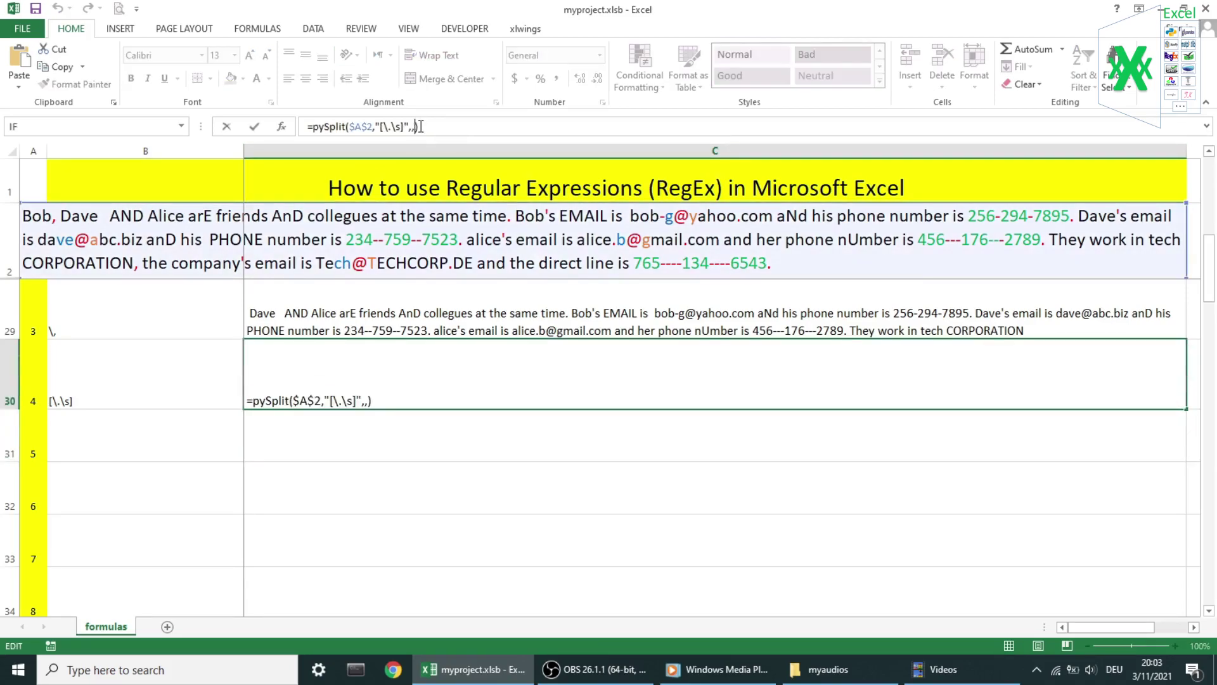
text(3)
key(Return)
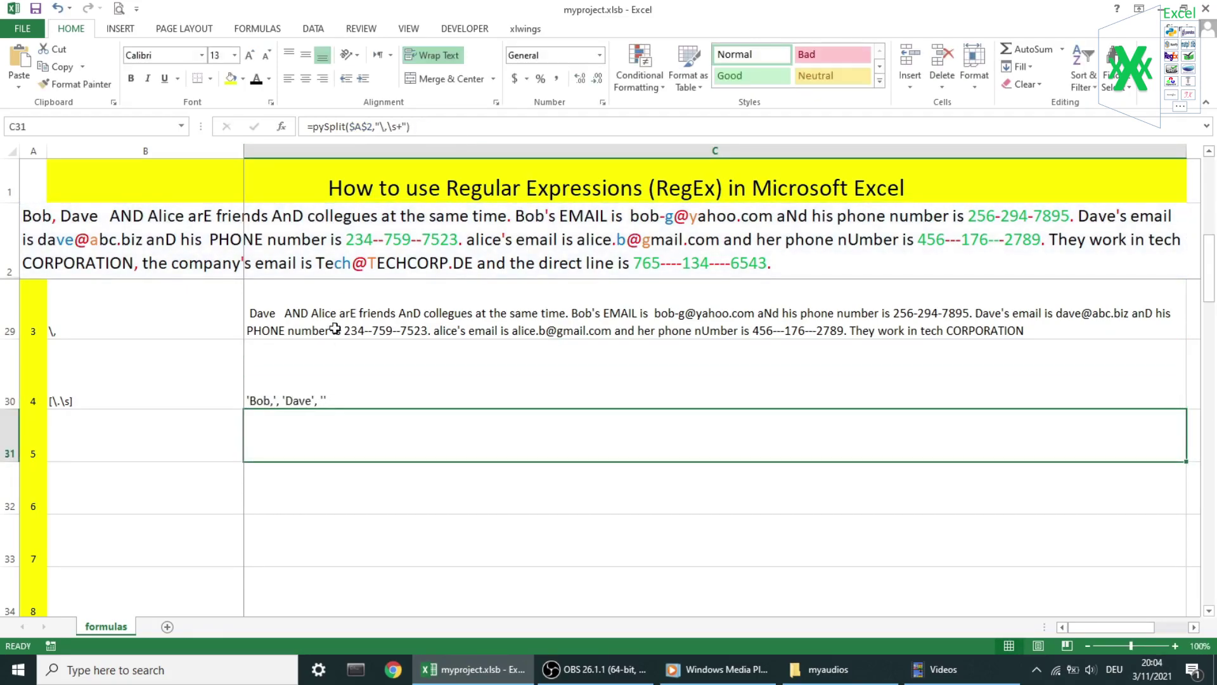
Change C30's occurrence limit to 4
click(324, 358)
click(420, 126)
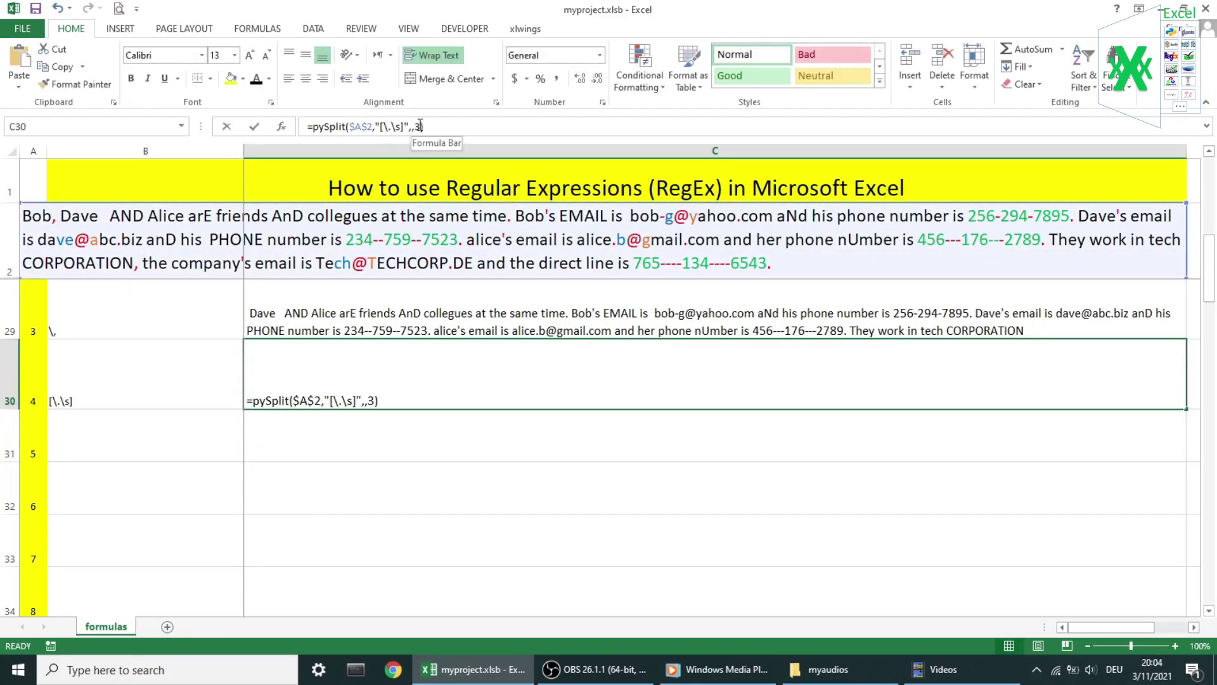
key(BackSpace)
text(4)
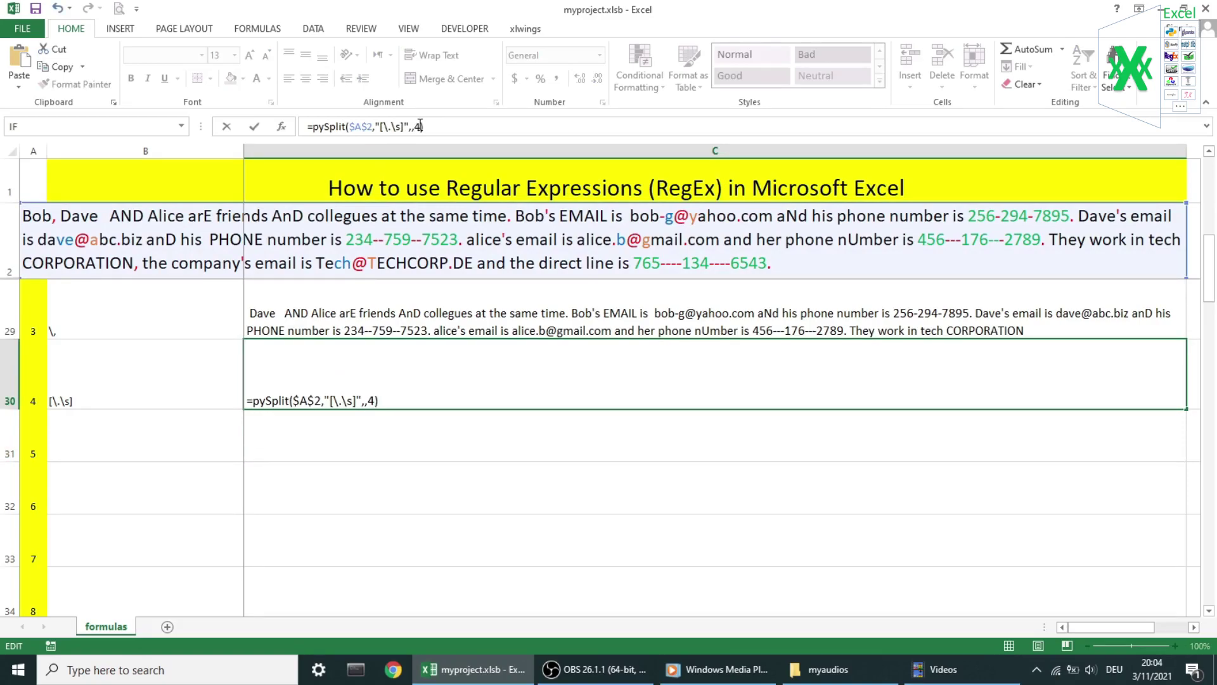
key(Return)
Reveal row 31's hidden text and review C31's pySplit arguments
key(Left)
key(shift+Right)
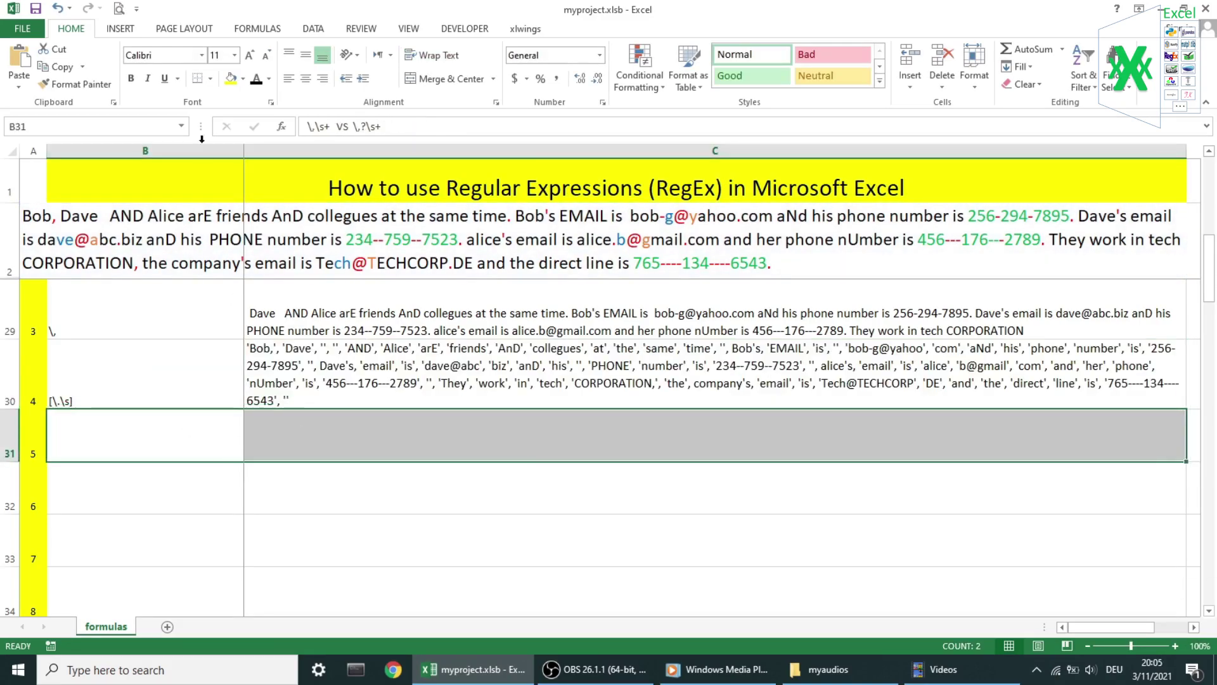
click(256, 79)
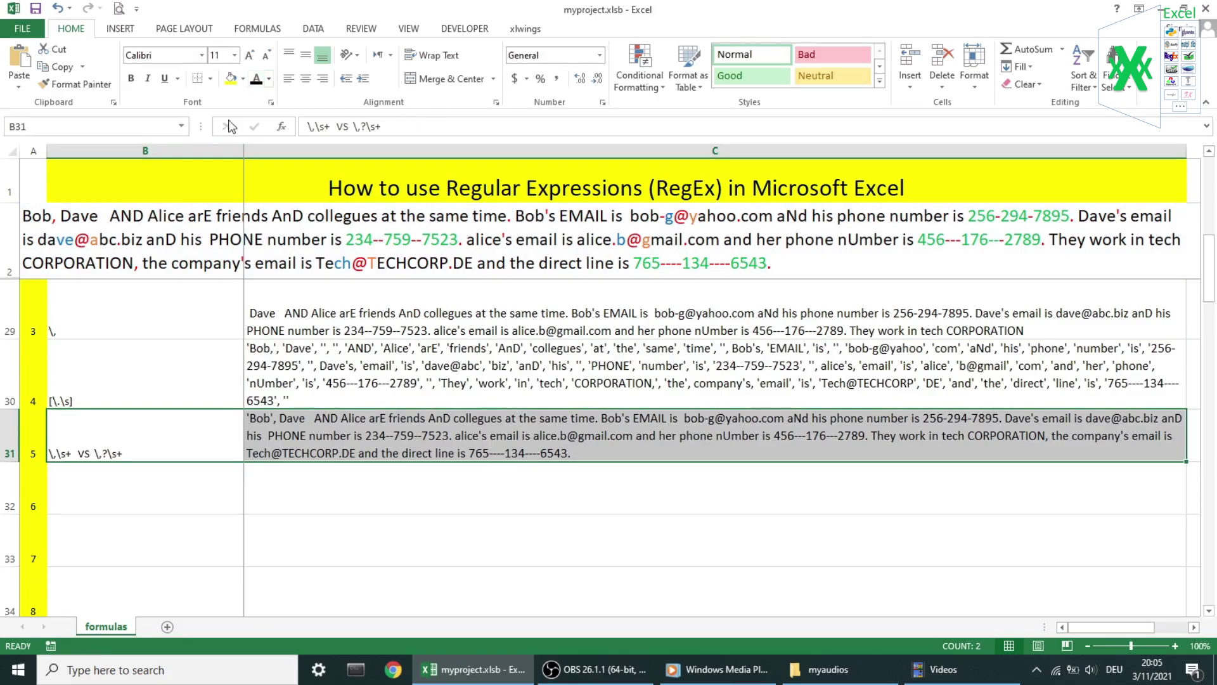
click(287, 442)
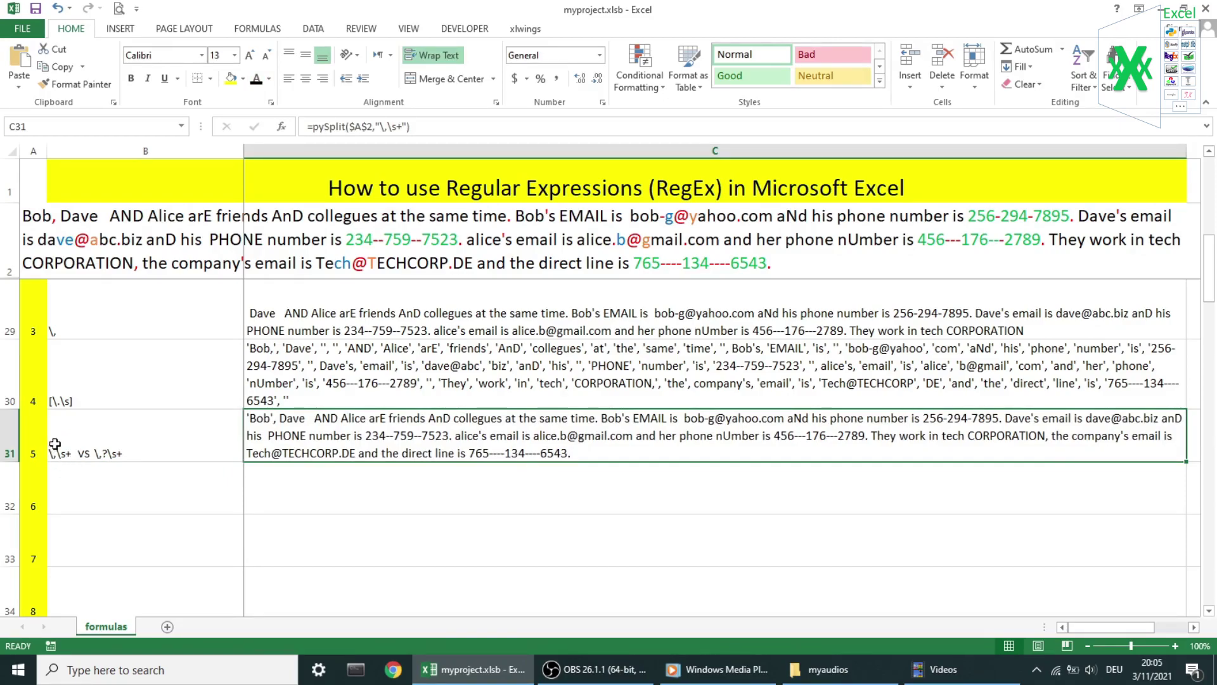
click(282, 127)
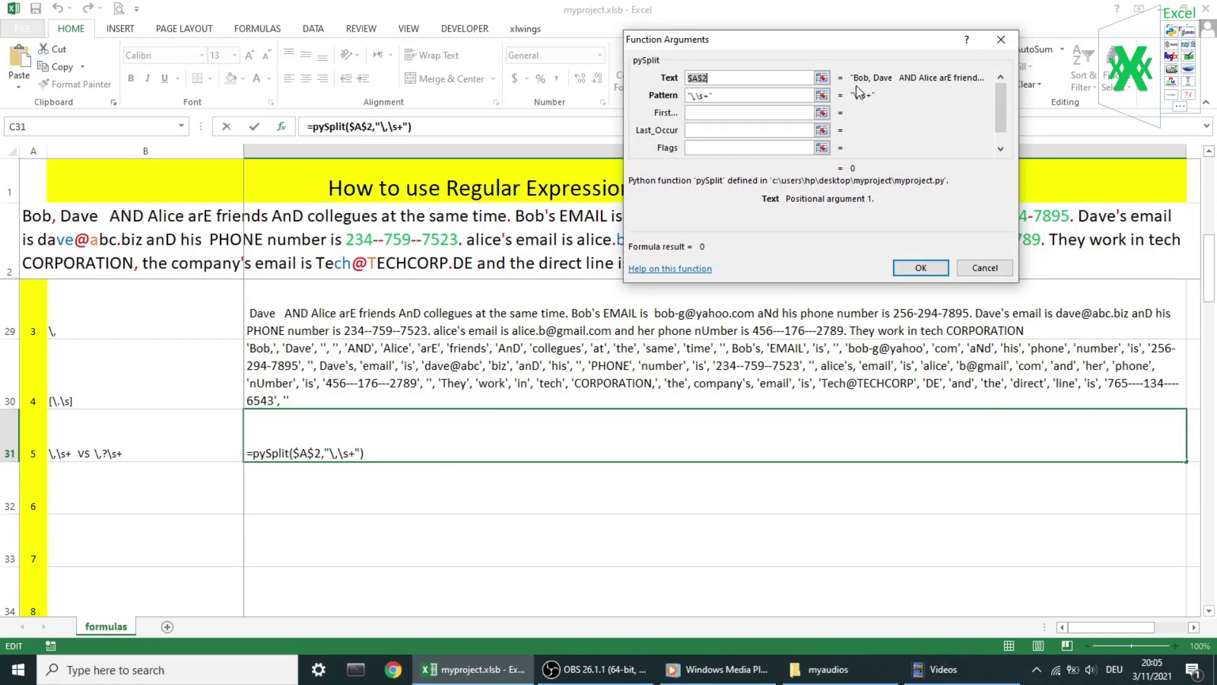
click(920, 268)
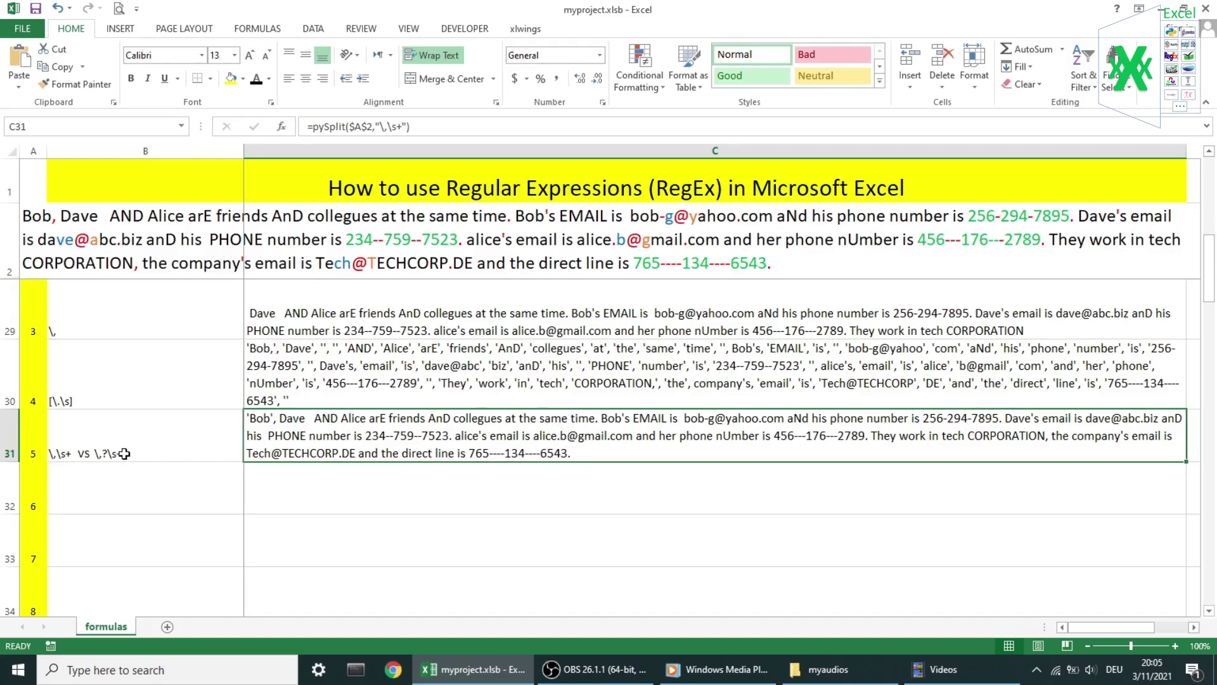
Add a ? to C31's pattern to make the separator optional
click(387, 128)
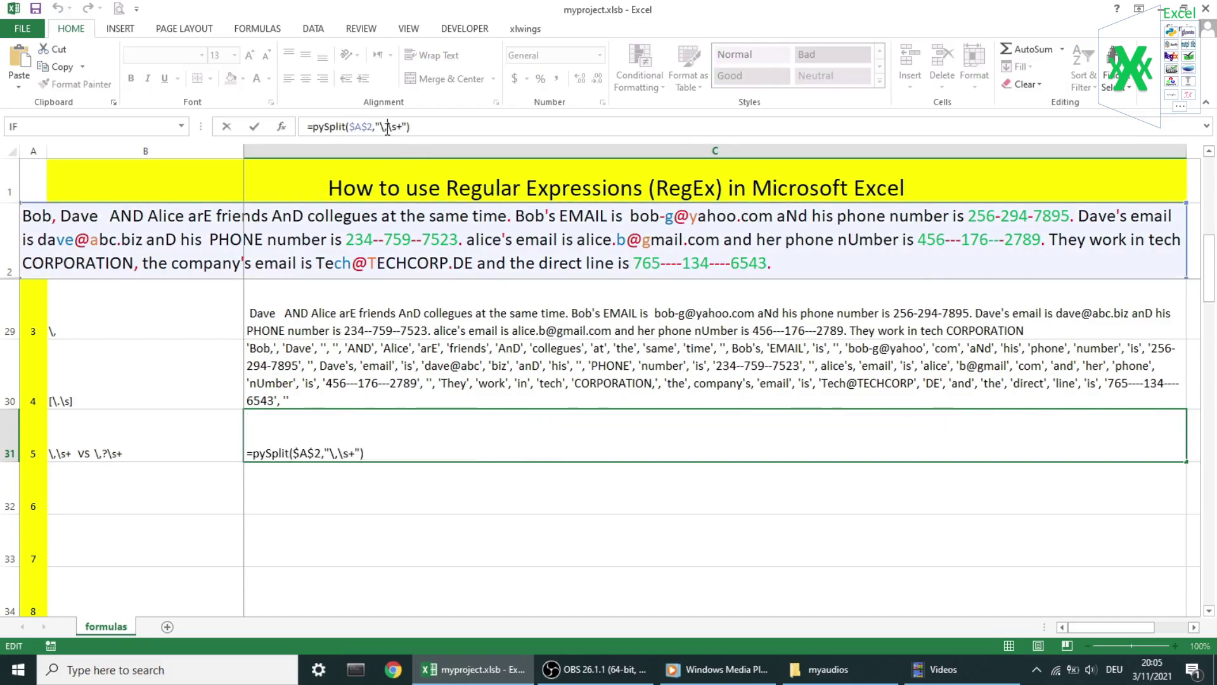
text(?)
key(Return)
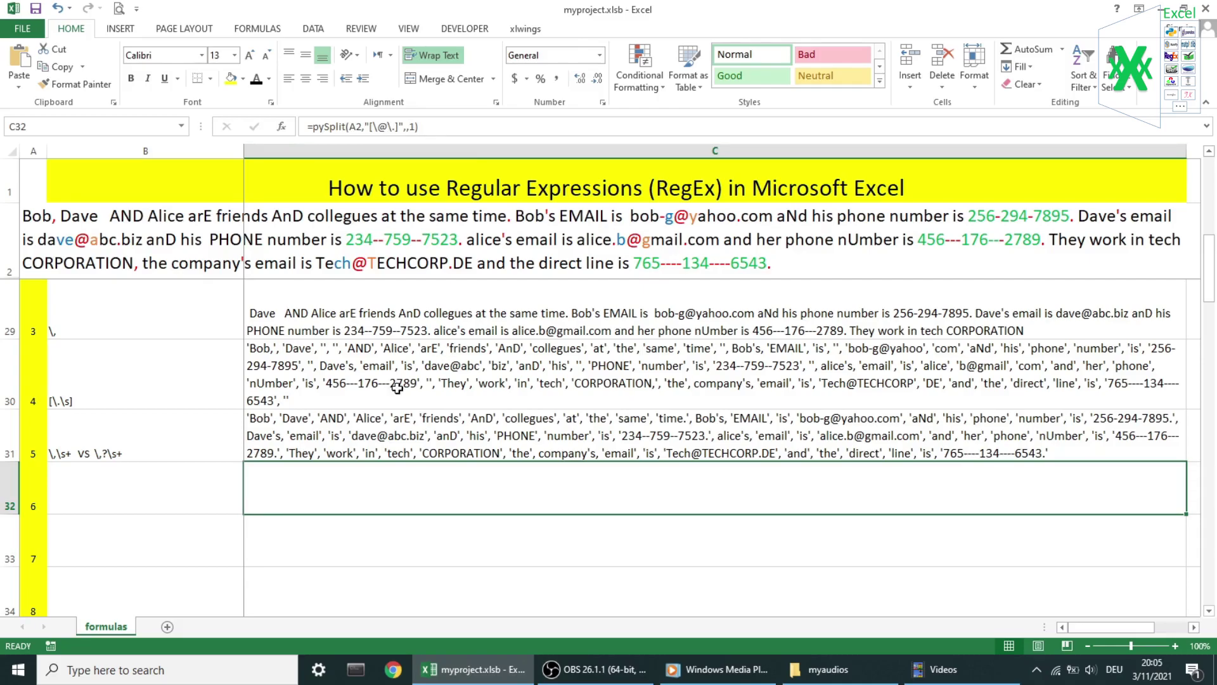
click(337, 437)
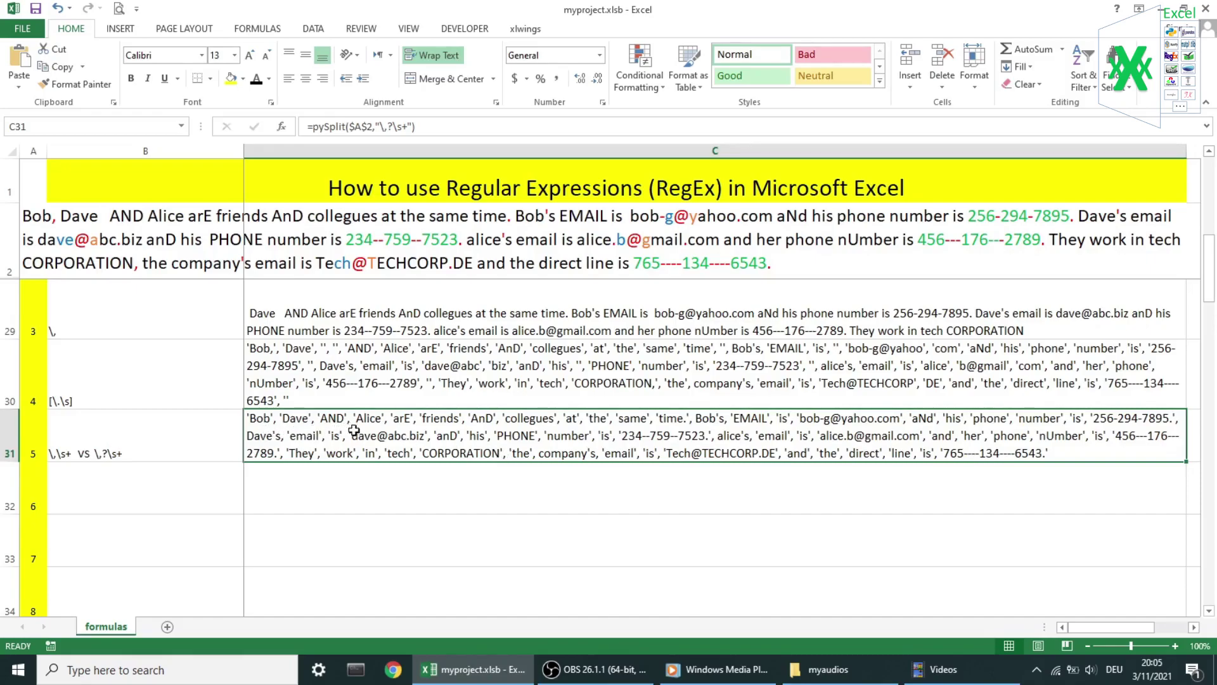
Set C31's Last_Occur to 3, then remove the ? from the pattern
click(281, 126)
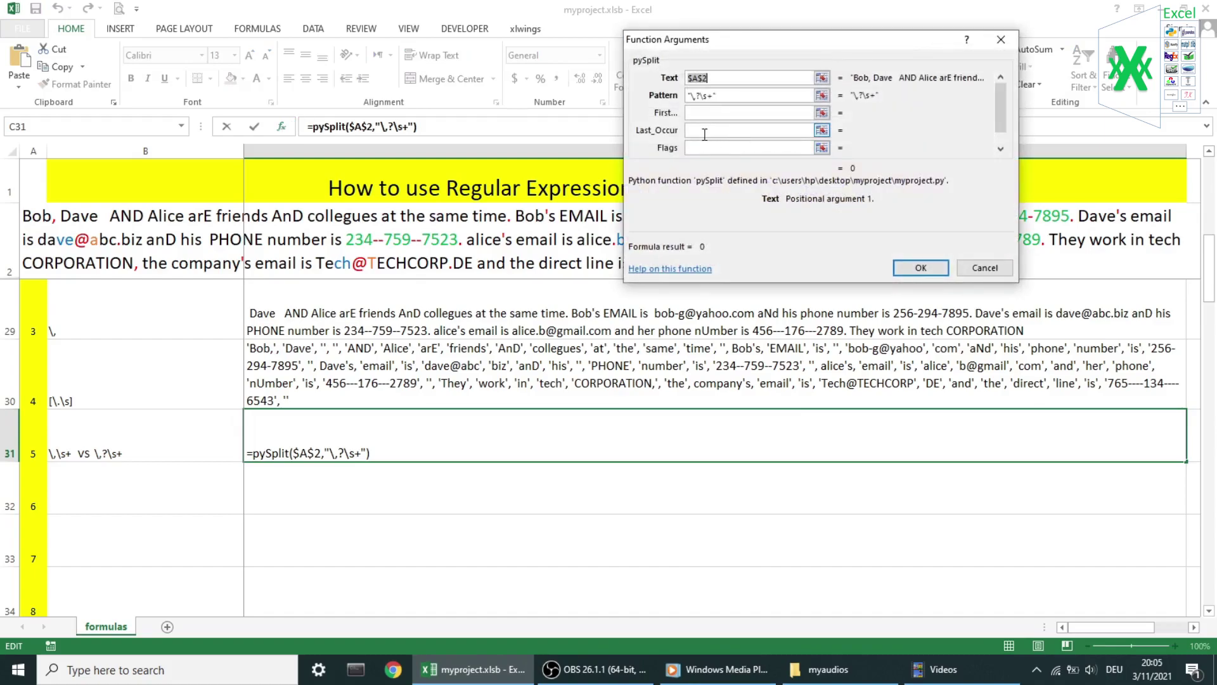
click(704, 131)
text(3)
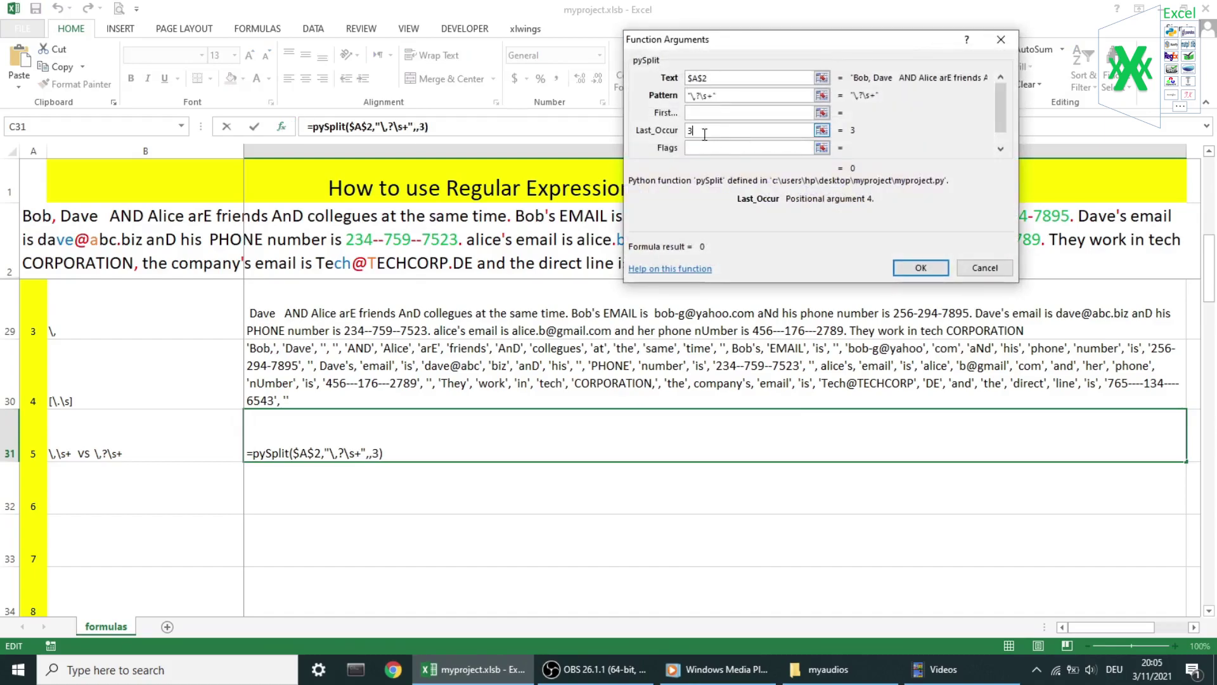
key(Return)
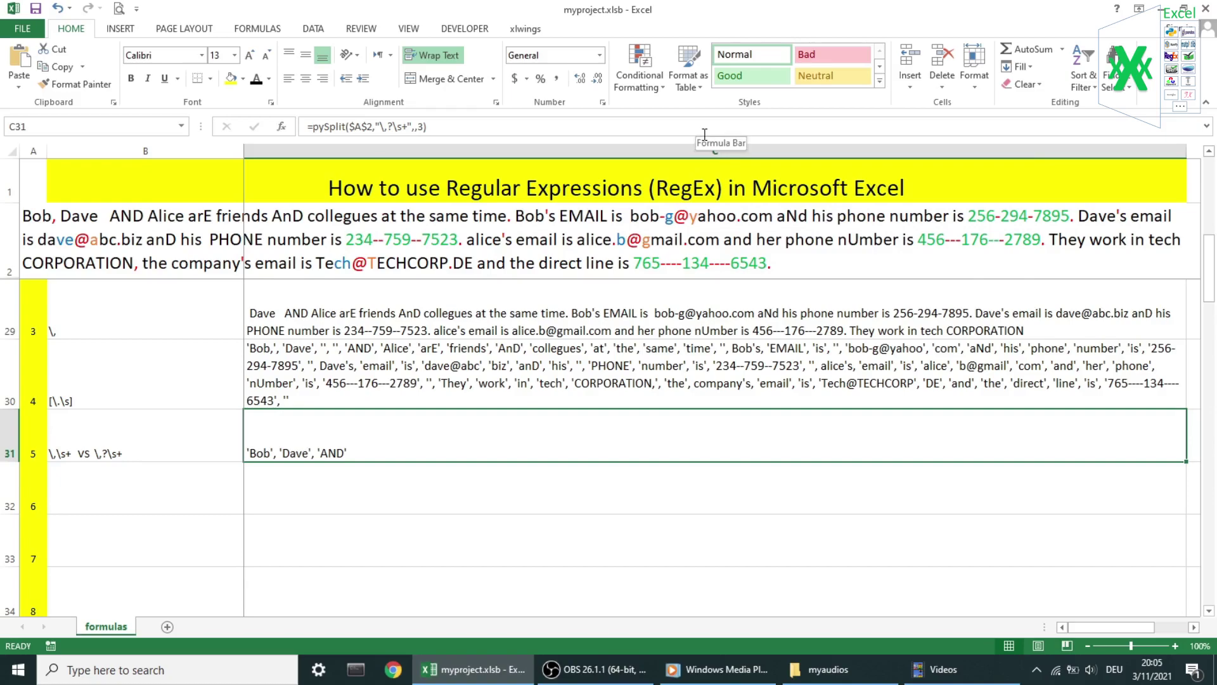
click(393, 126)
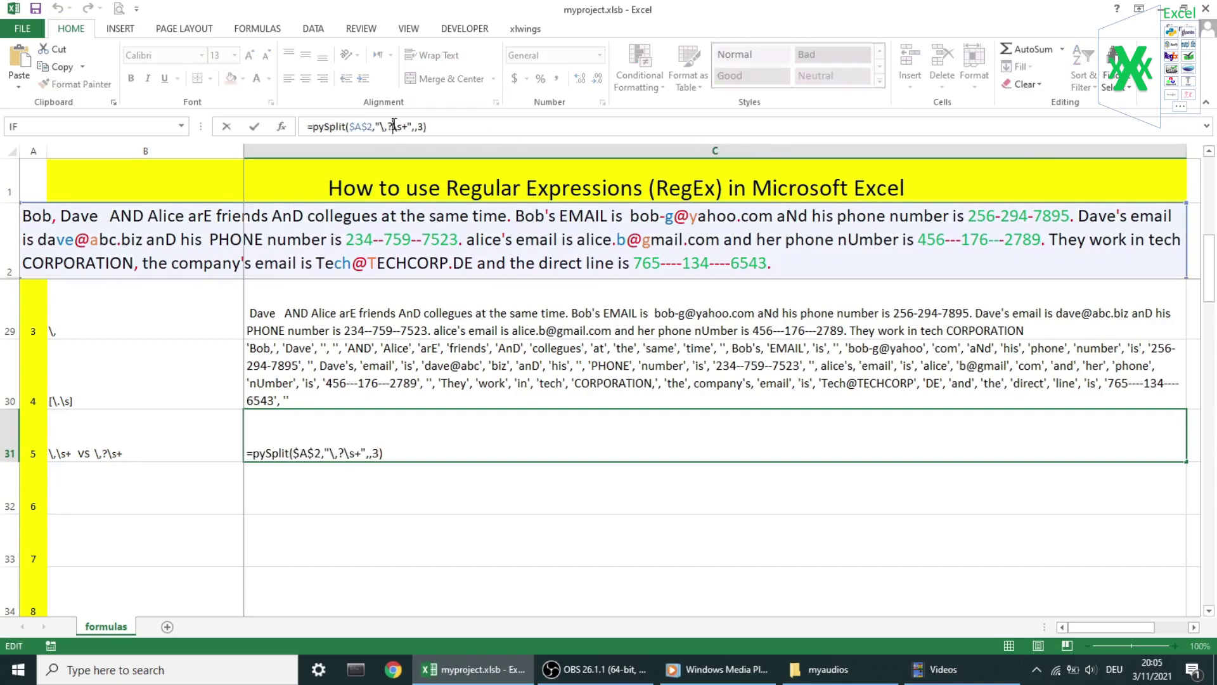
key(BackSpace)
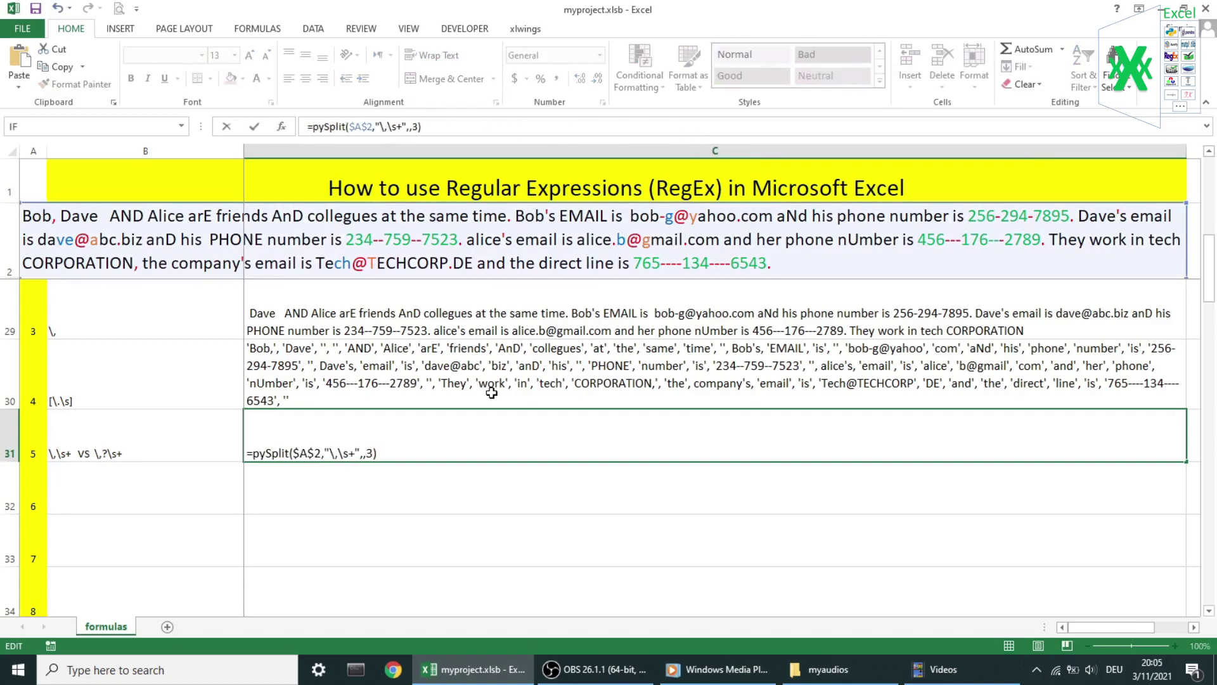
key(Return)
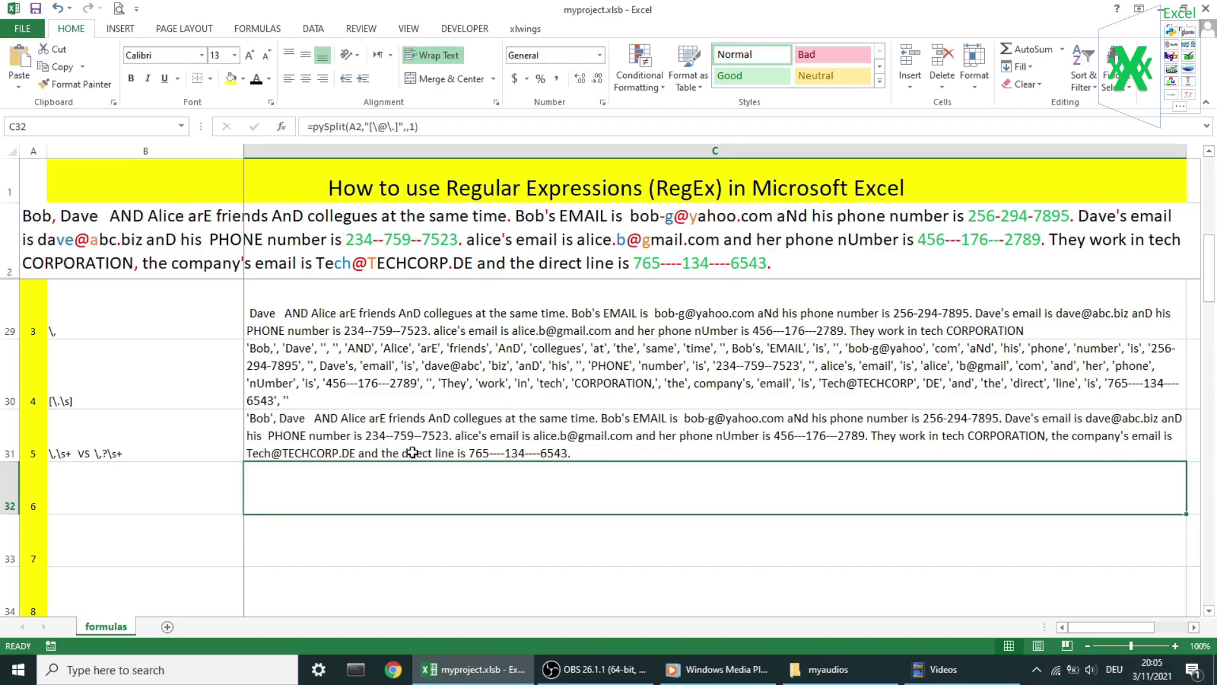
Reveal the hidden [\@\.] example text in B32:C32
click(190, 480)
shift+click(319, 479)
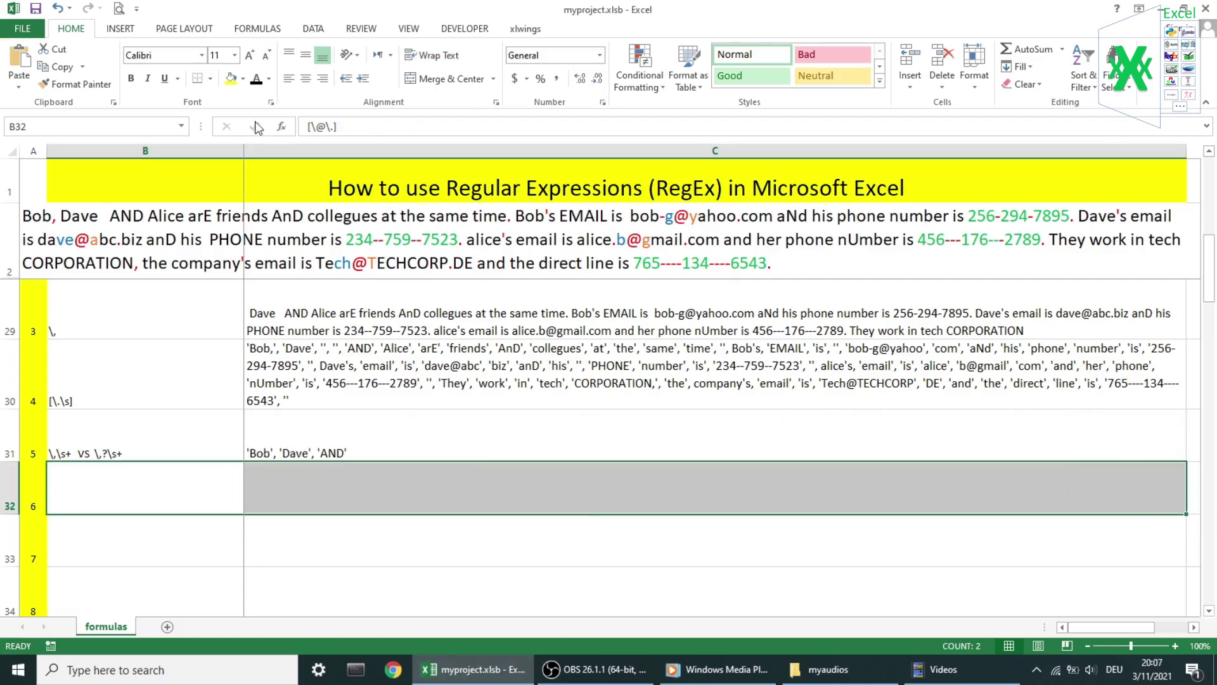
click(257, 81)
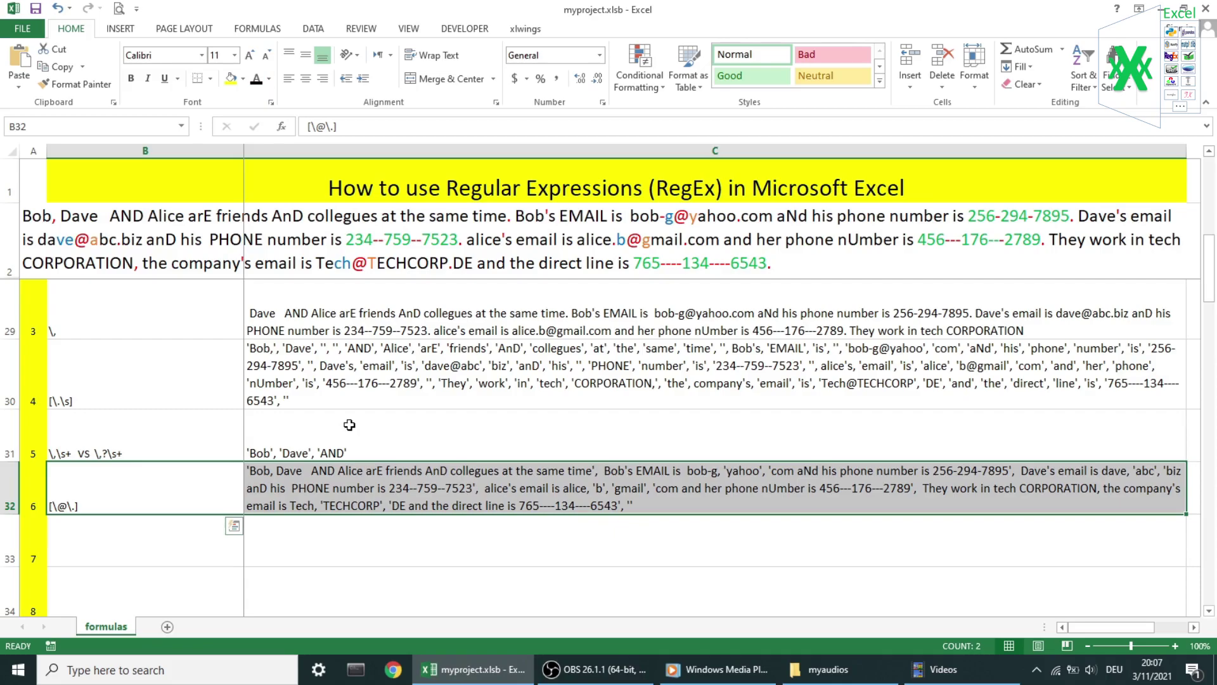
click(343, 480)
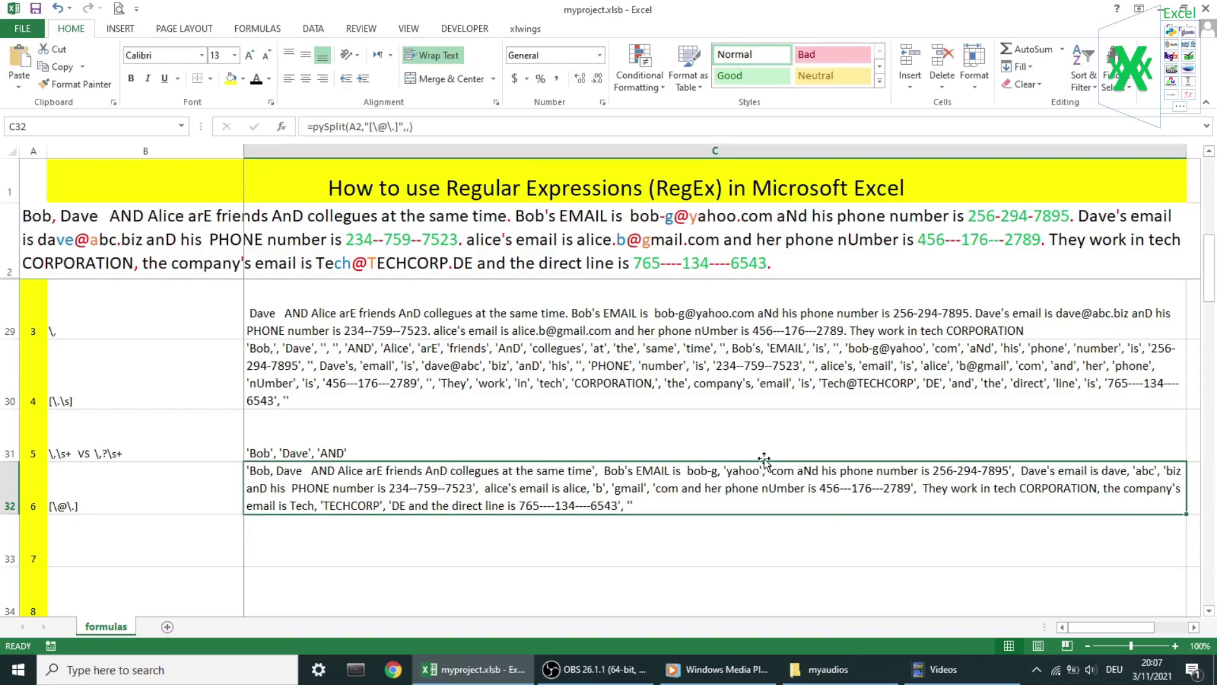
Set C32's Last_Occur to 1, then change the limit to 2 in the formula
click(288, 131)
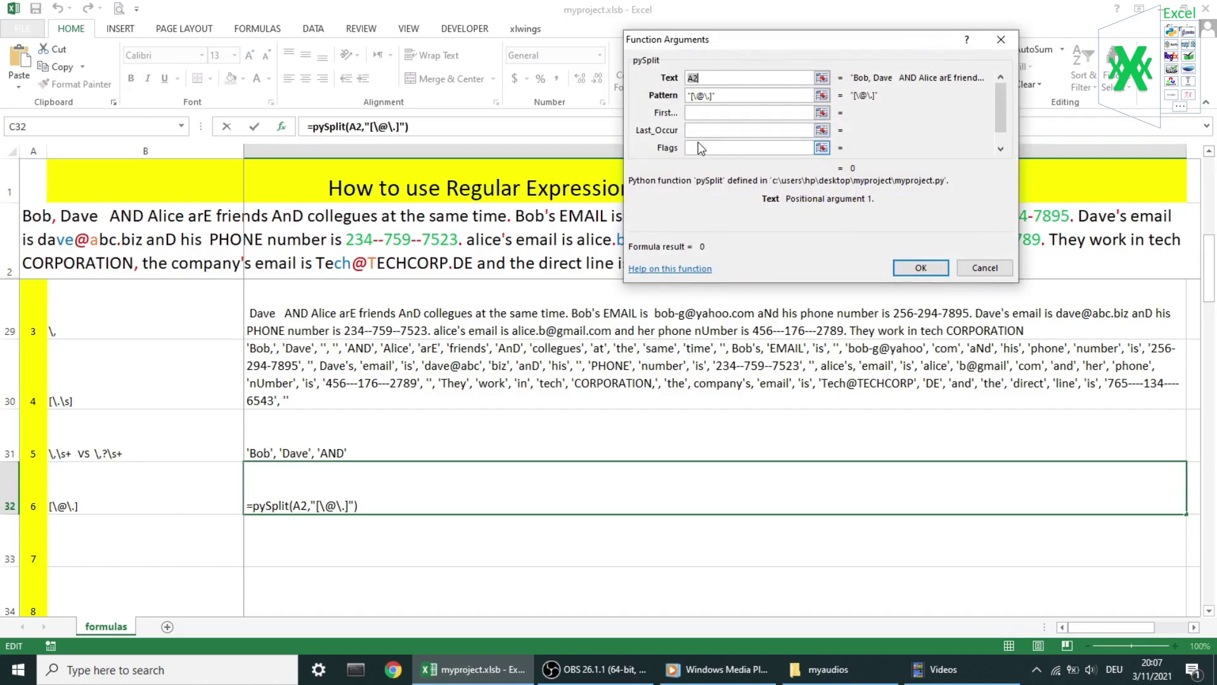
click(698, 131)
text(1)
key(Return)
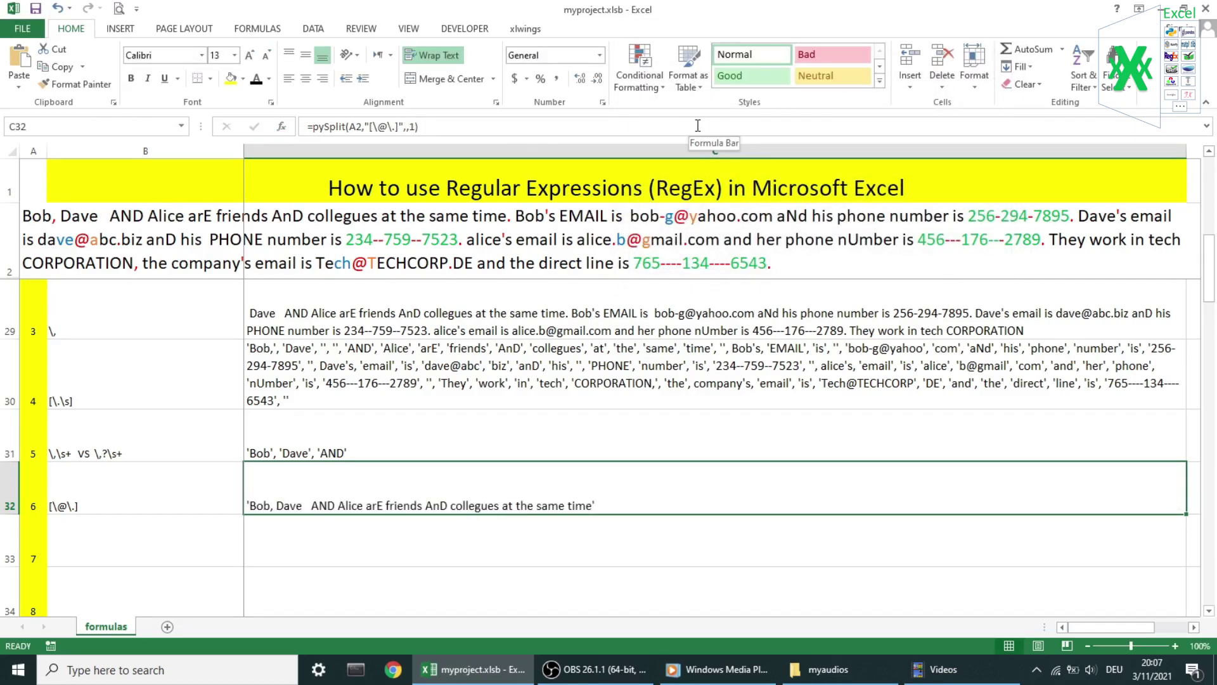
click(414, 127)
key(BackSpace)
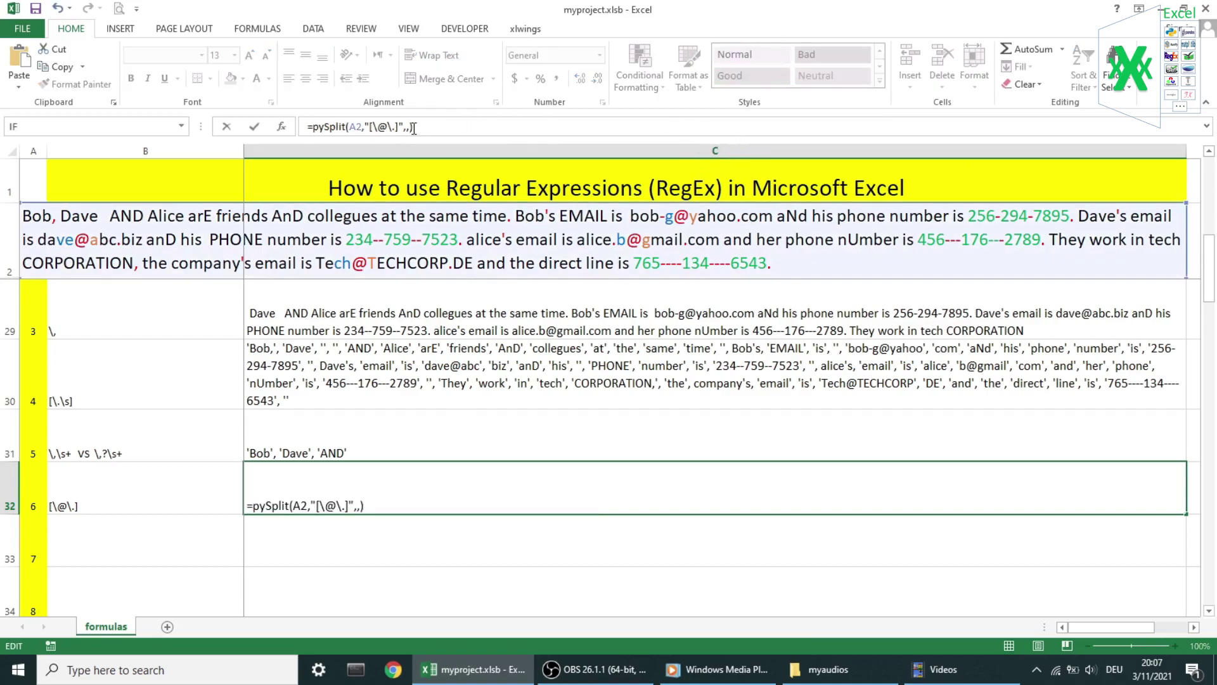
text(2)
key(Return)
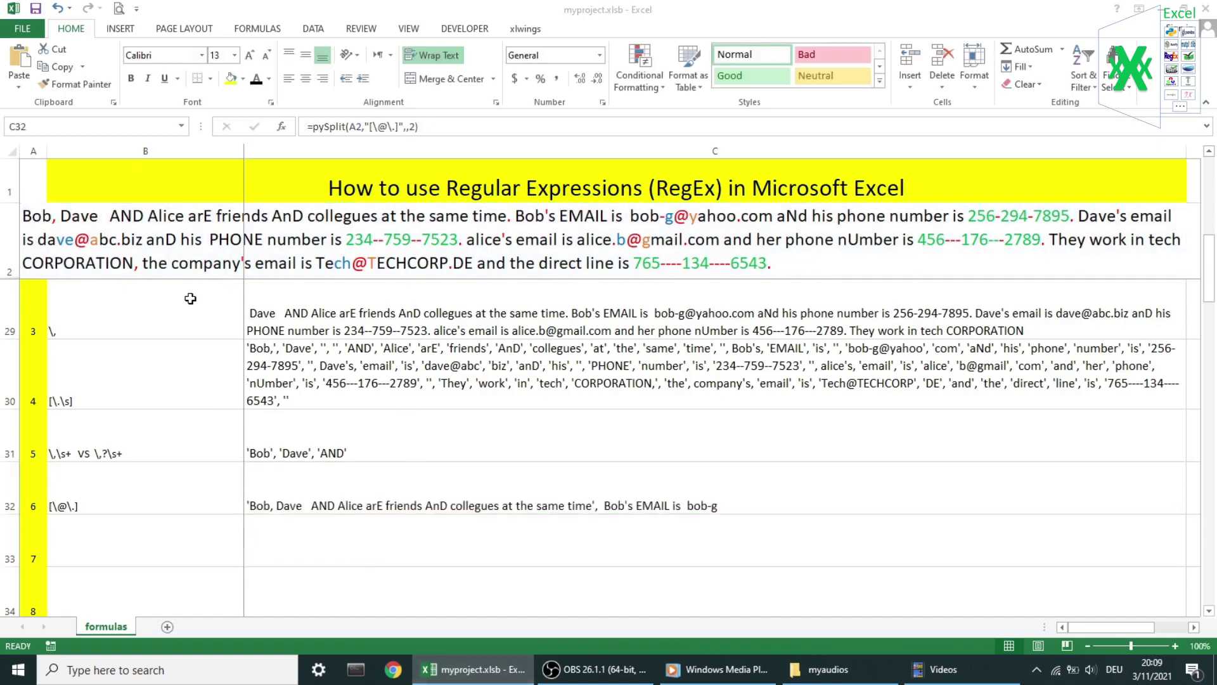
Set C33's pySplit Last_Occur to 2 so it returns 'Bob, Dave ', 'AND'
drag(135, 543, 339, 532)
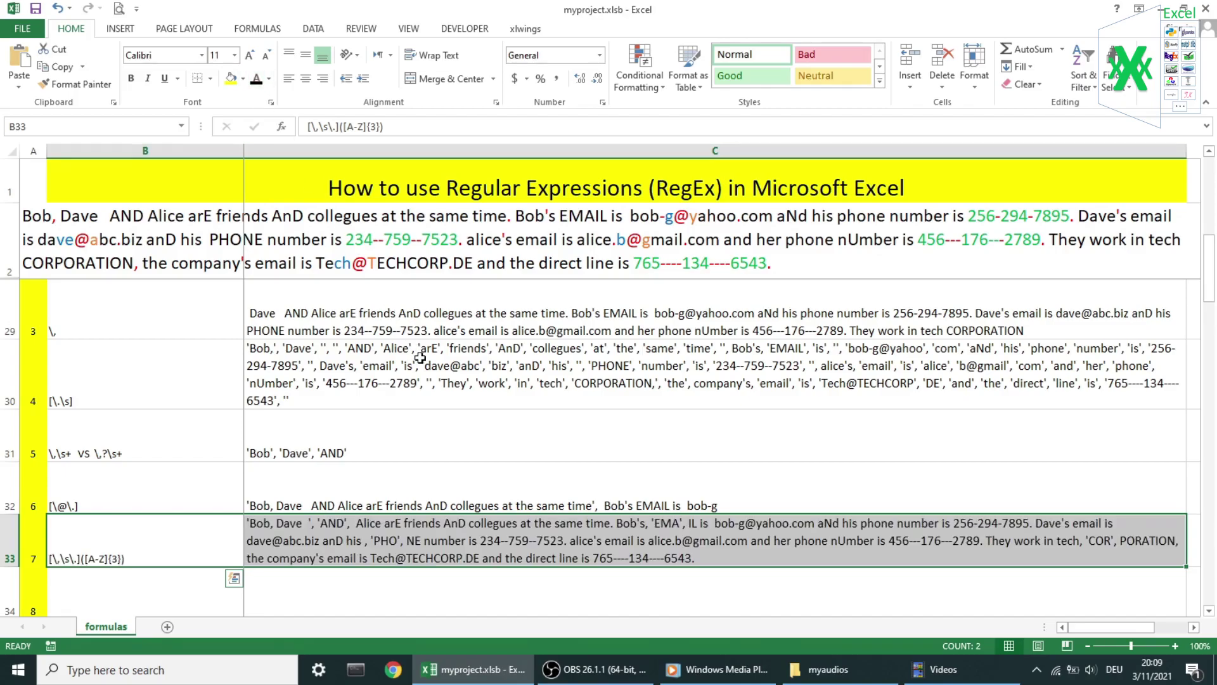
scroll(420, 356, down, 3)
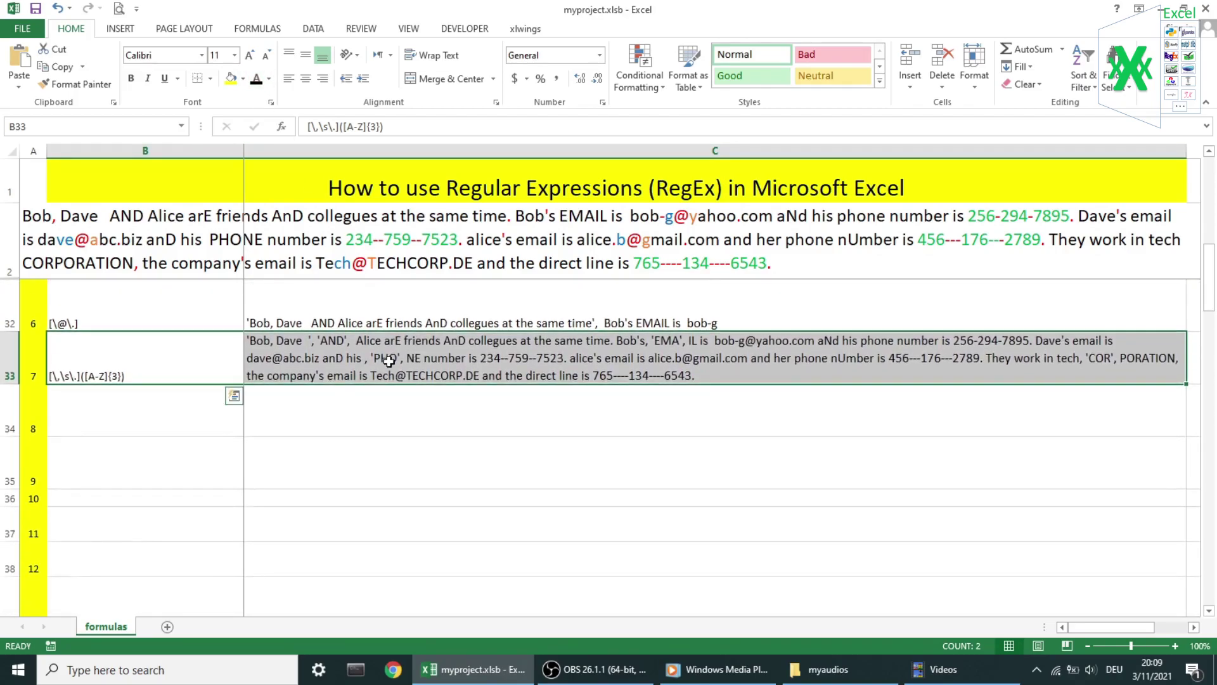
click(388, 360)
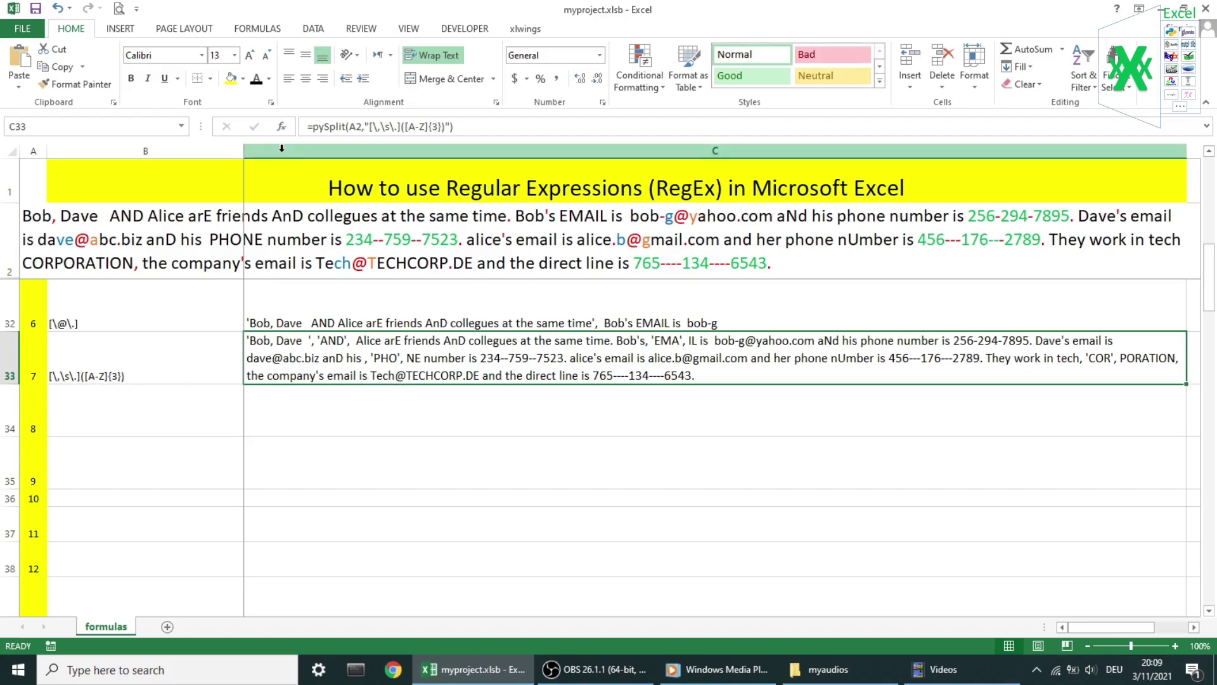
click(281, 127)
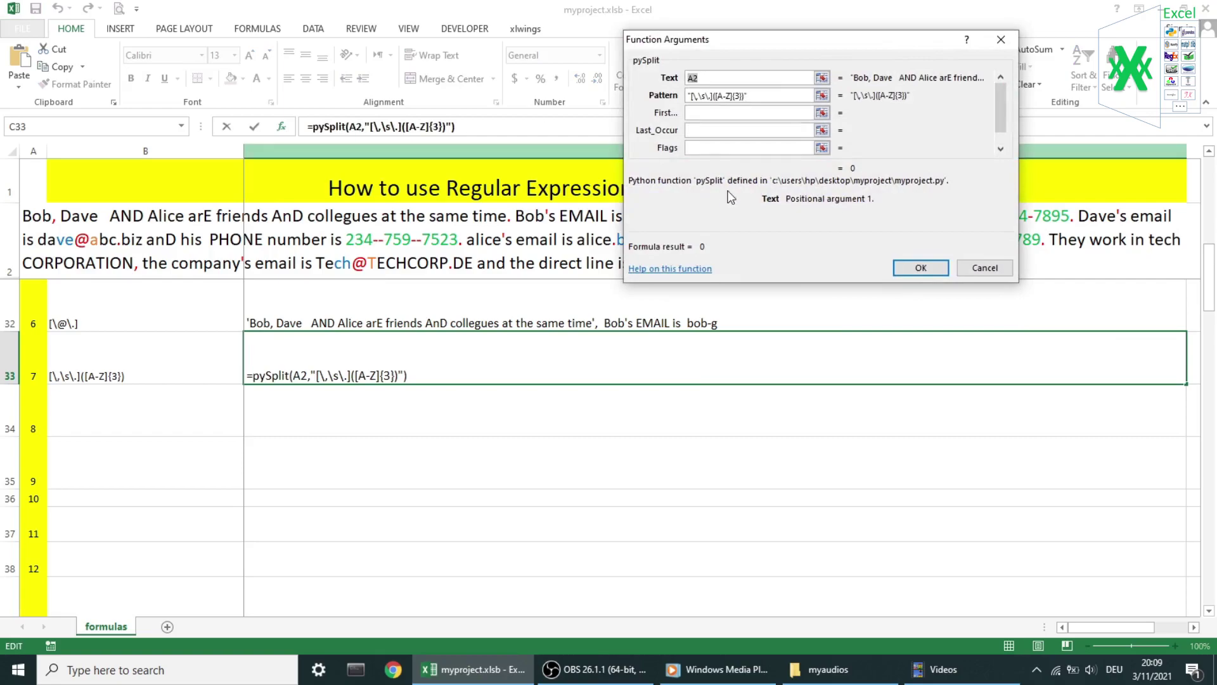
click(694, 131)
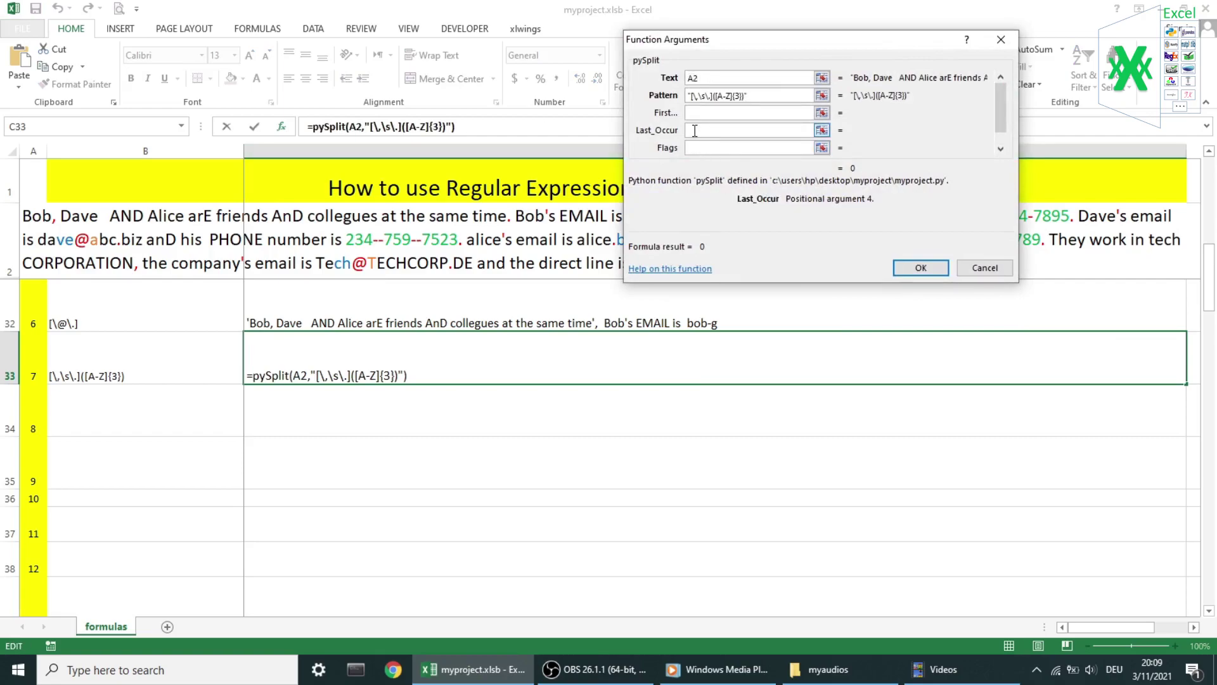
text(2)
key(Return)
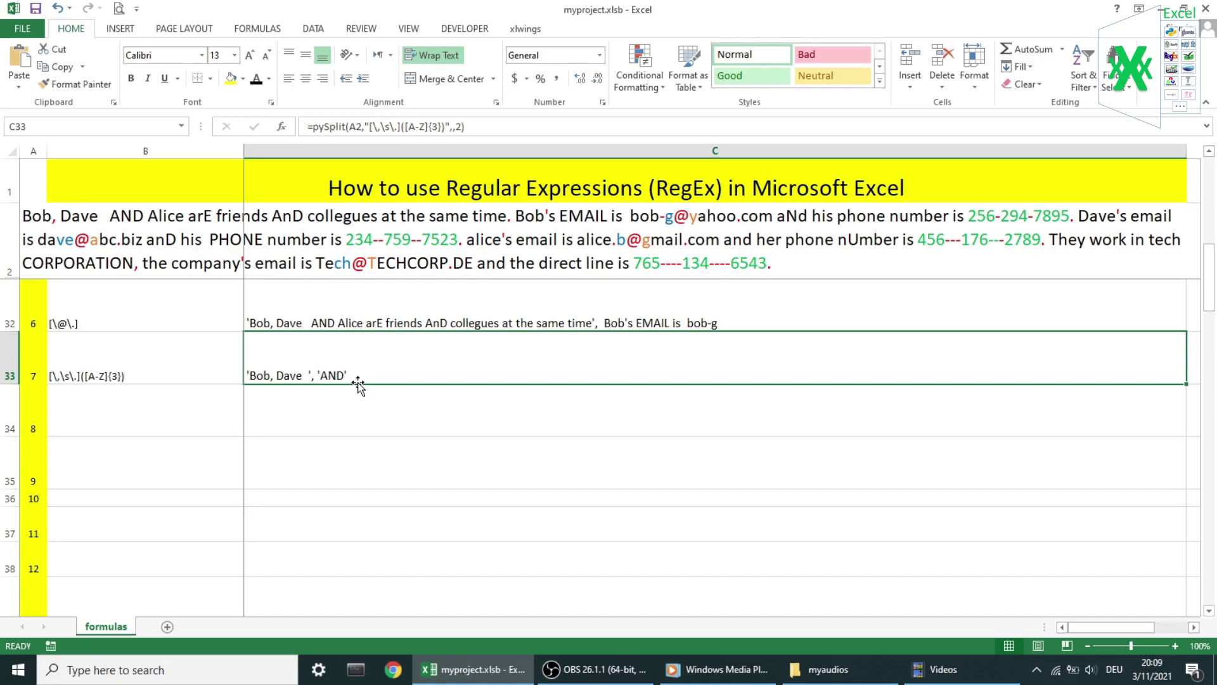
Paste the (phone number) example into B34:C34
drag(171, 416, 277, 416)
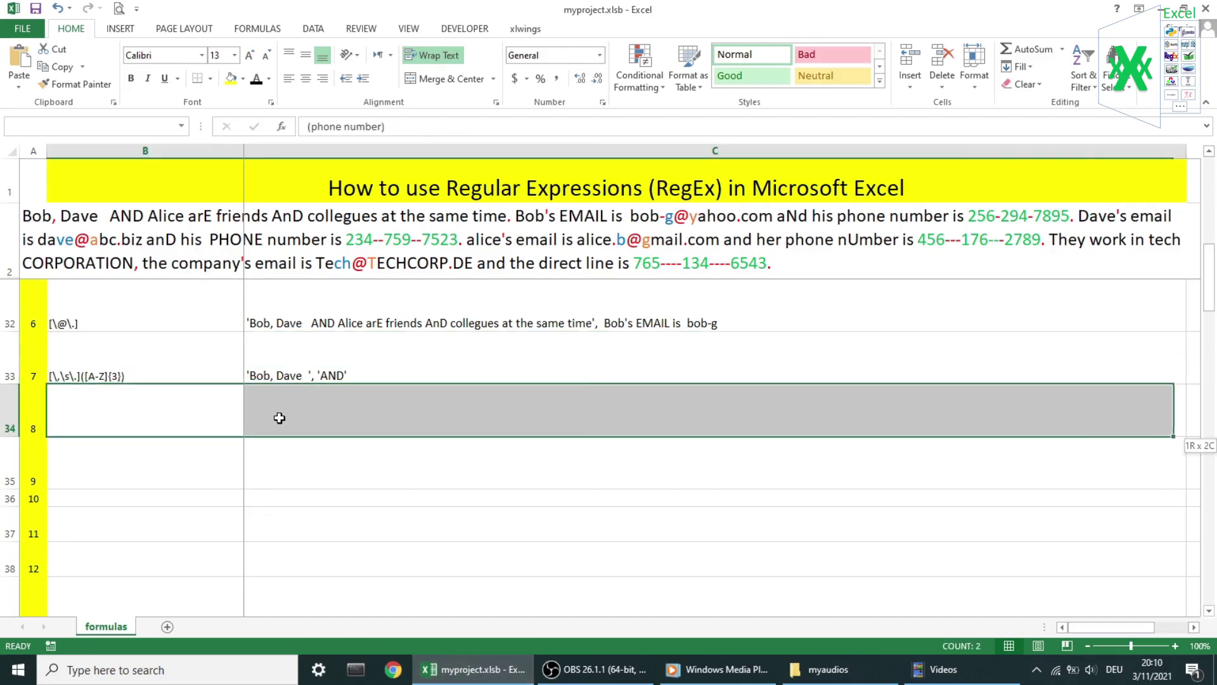
text((phone number))
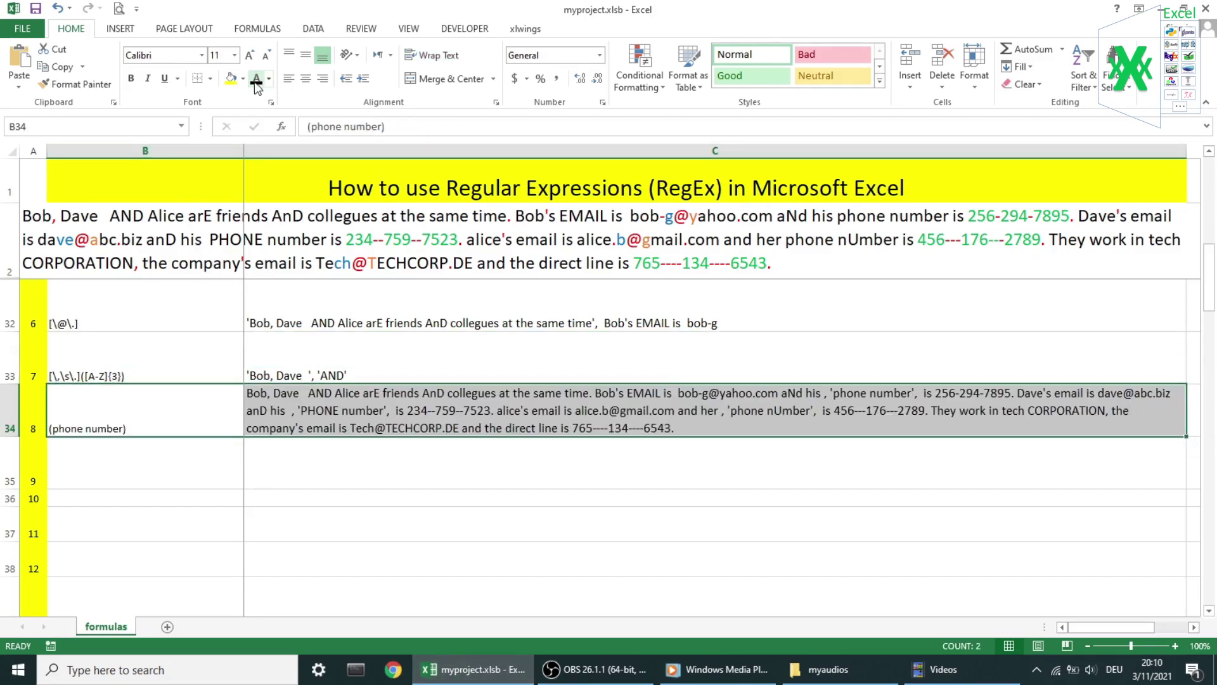
scroll(264, 426, down, 1)
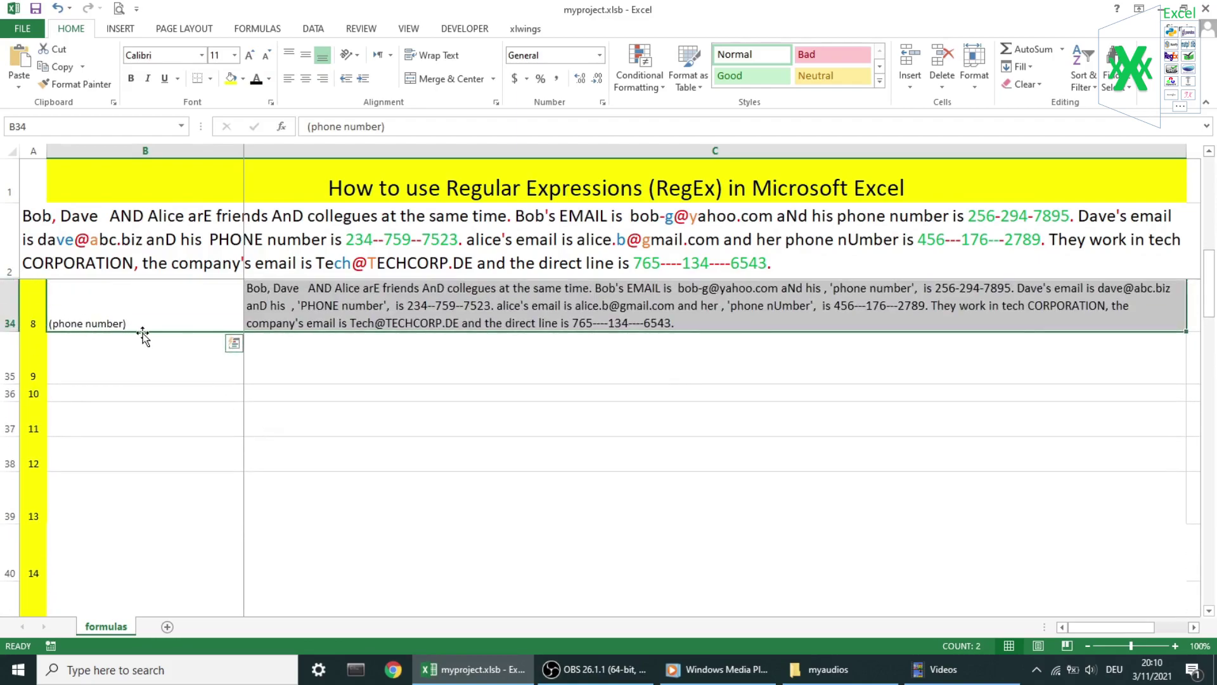
click(315, 313)
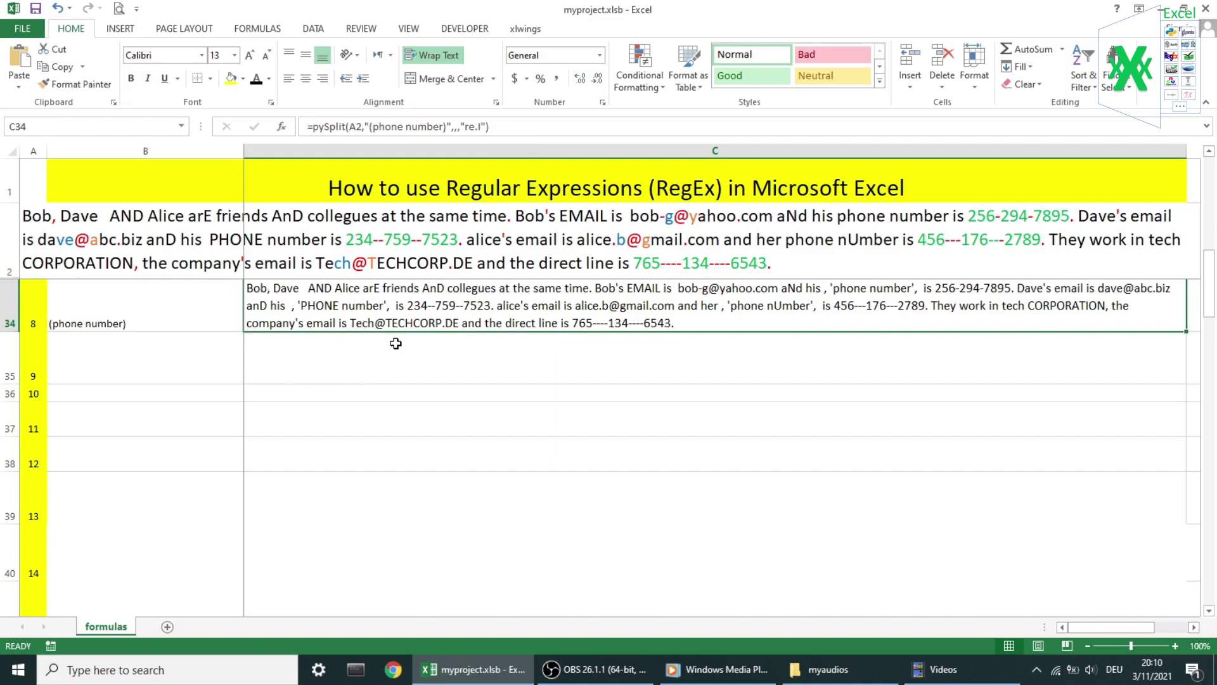
Set C34's Last_Occur to 1, then change the limit to 2 in the formula
click(281, 126)
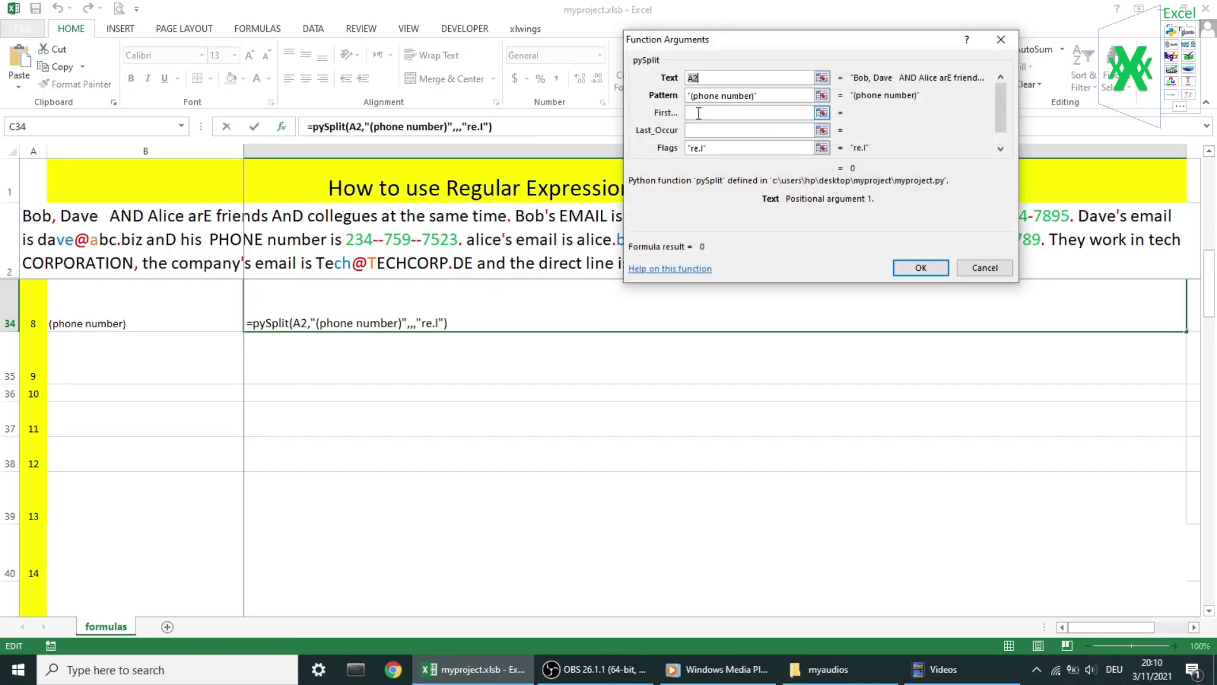
click(696, 130)
text(1)
key(Return)
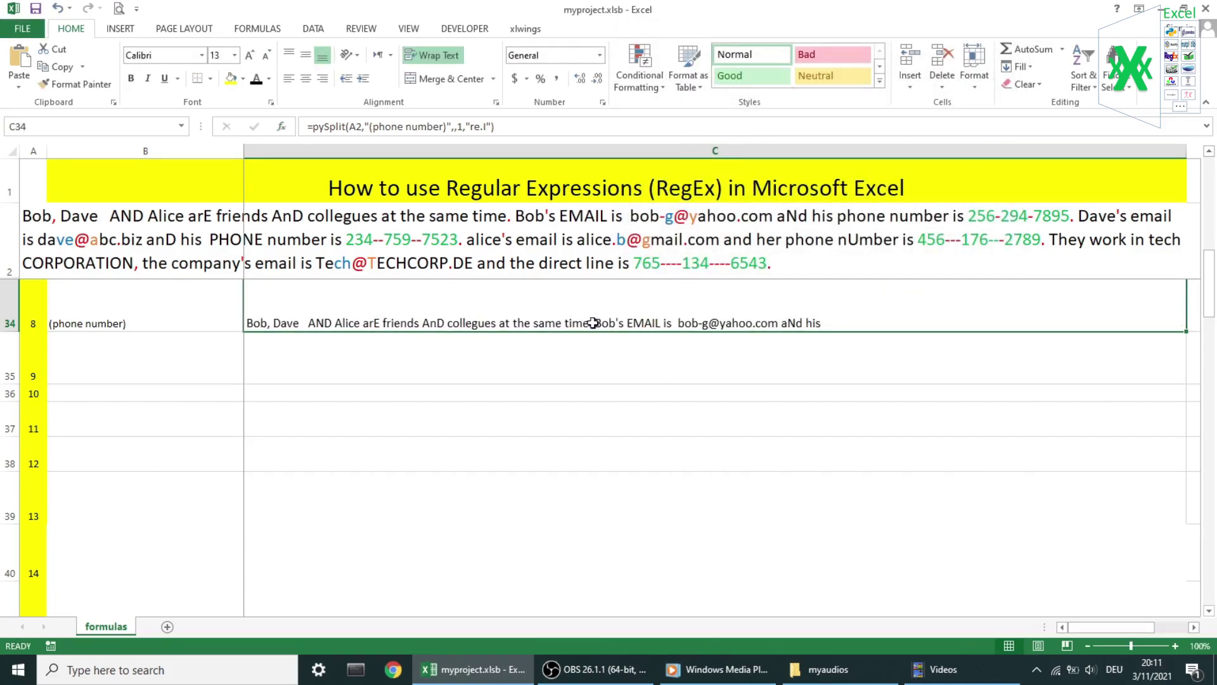
click(464, 128)
key(BackSpace)
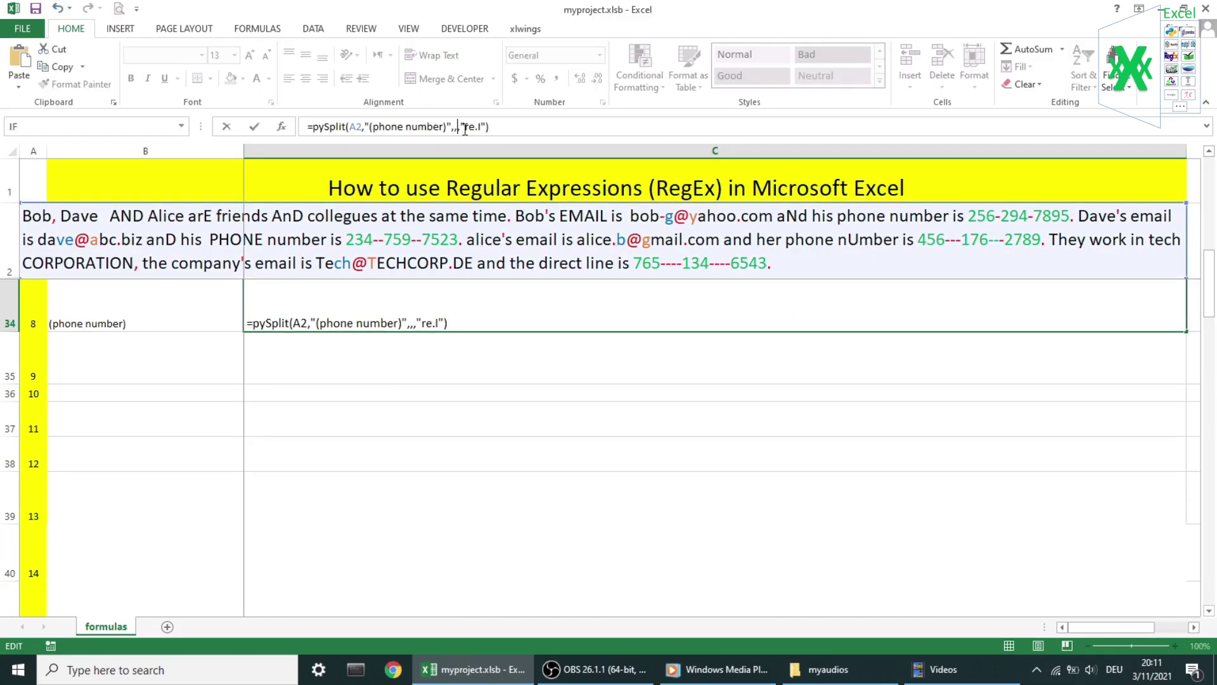
text(2)
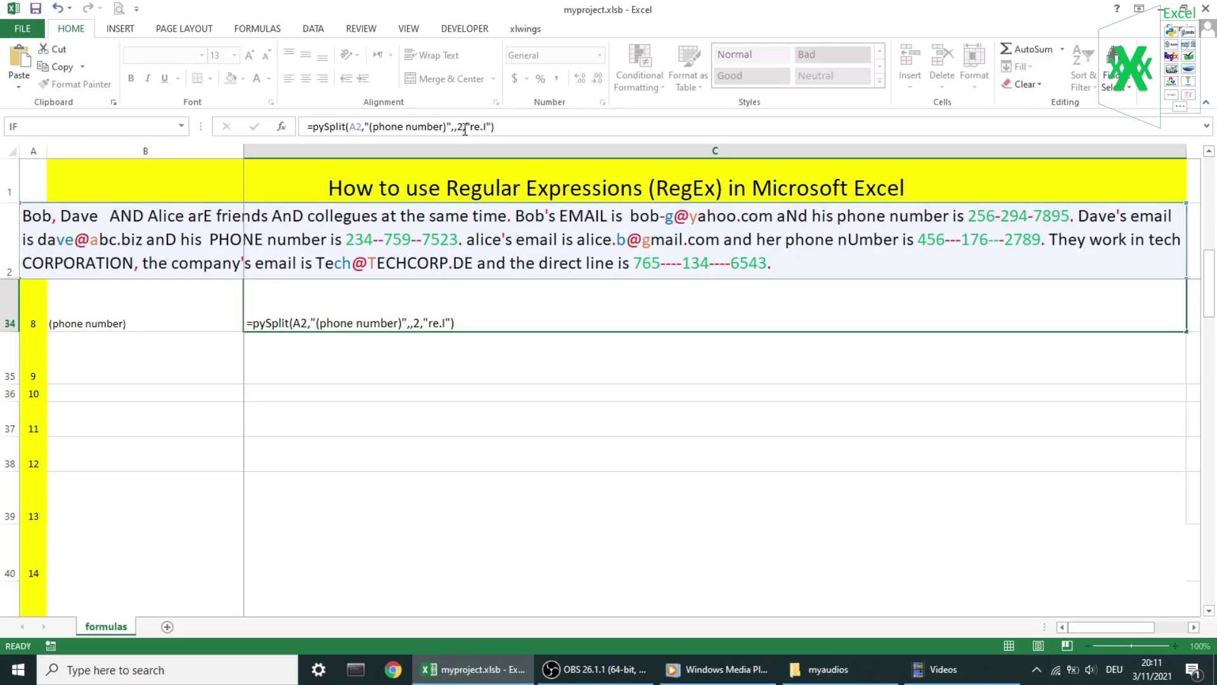
key(Return)
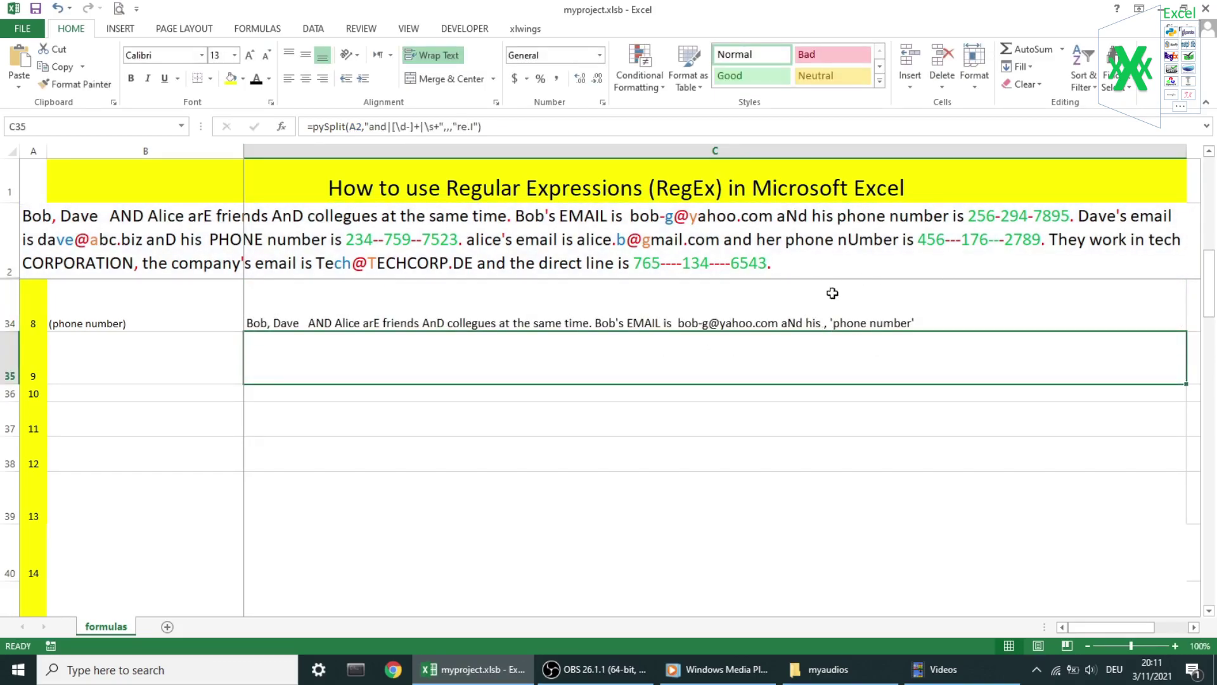
Limit the row 35 split in C35 to last occurrence 1
drag(147, 349, 288, 348)
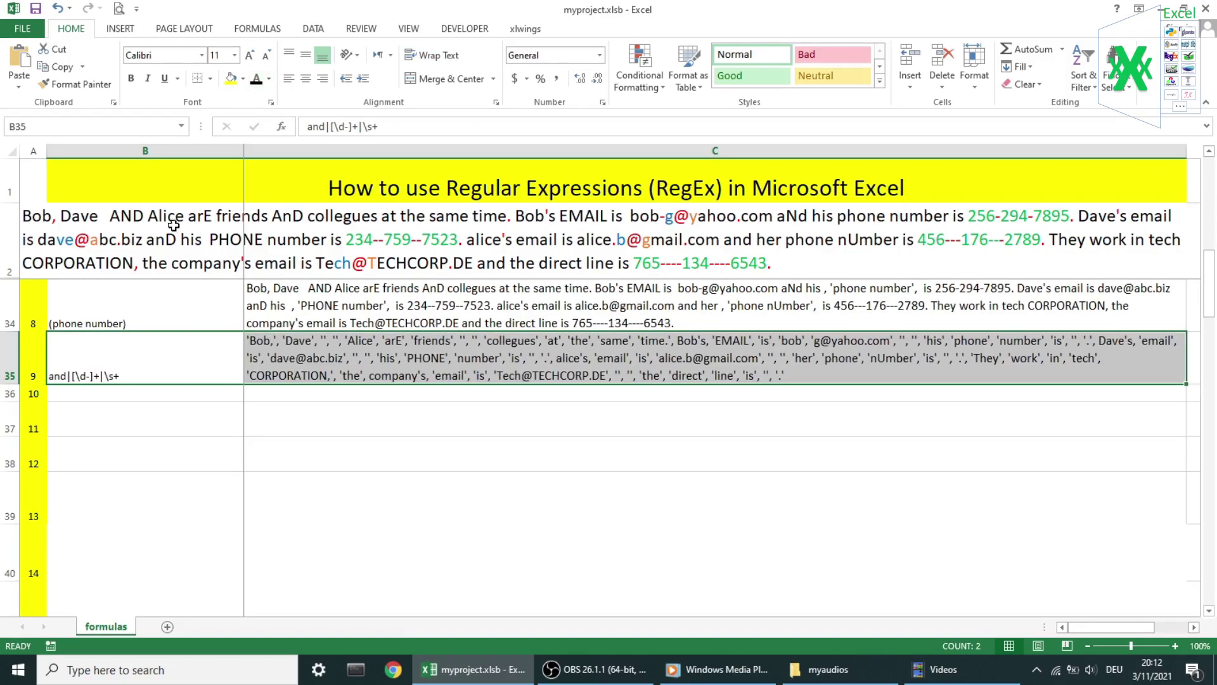
click(260, 368)
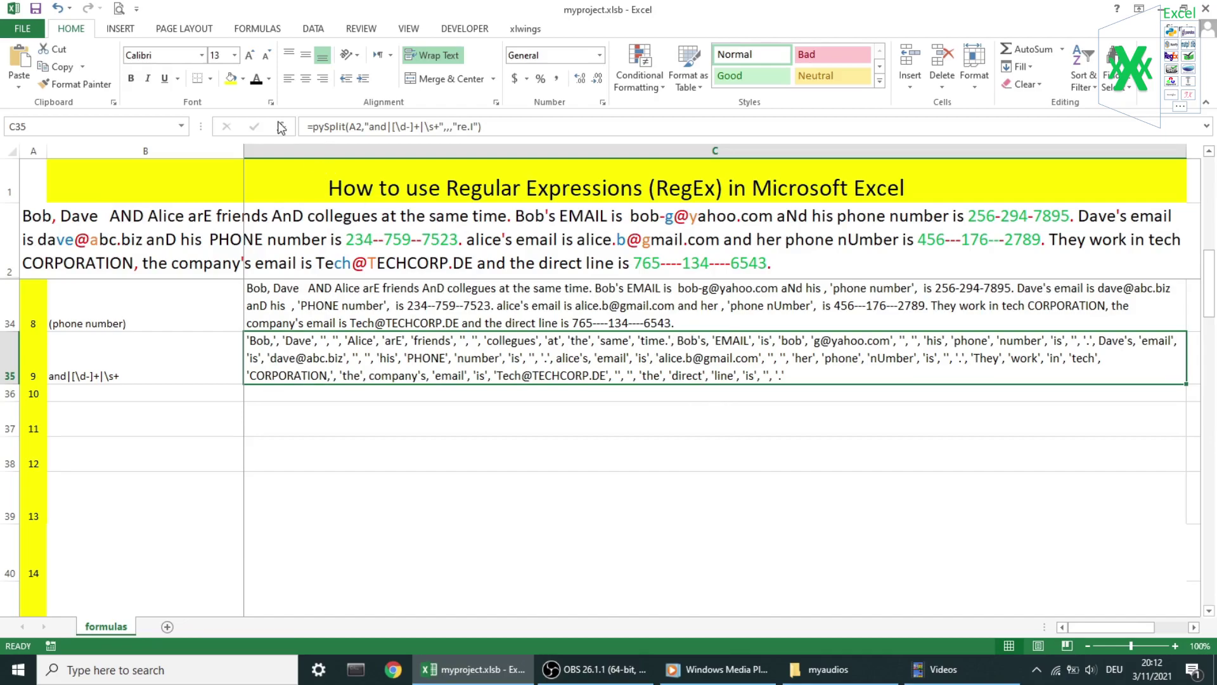
click(283, 129)
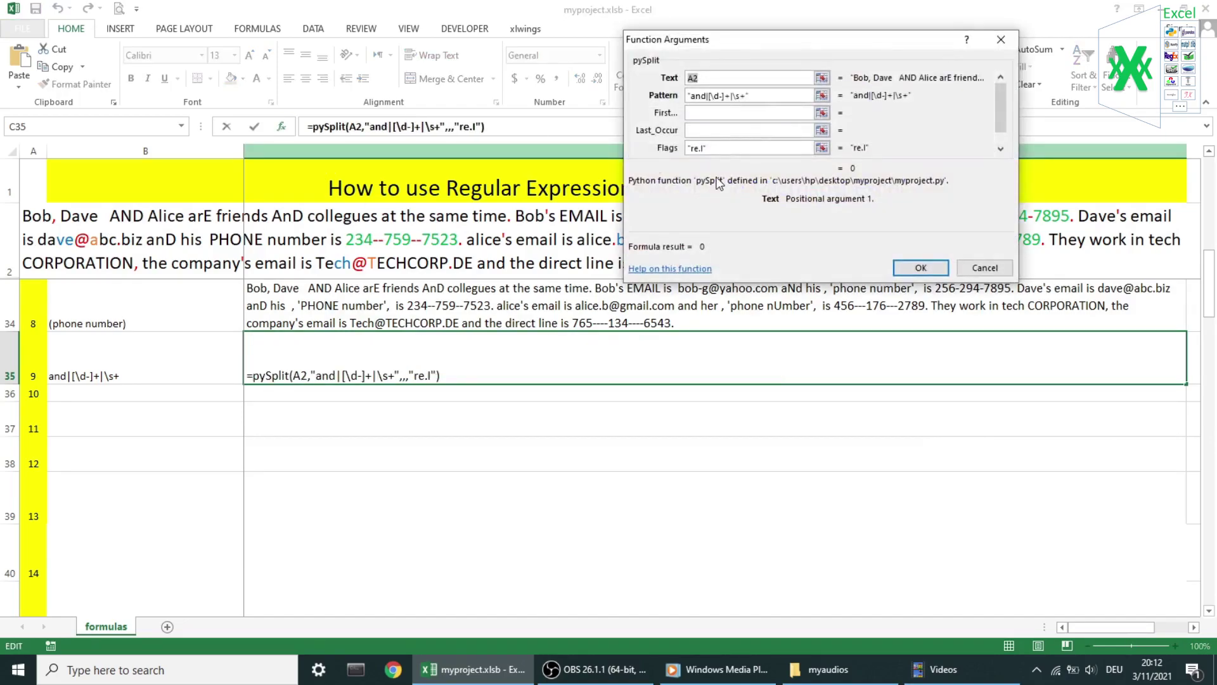
click(698, 131)
text(1)
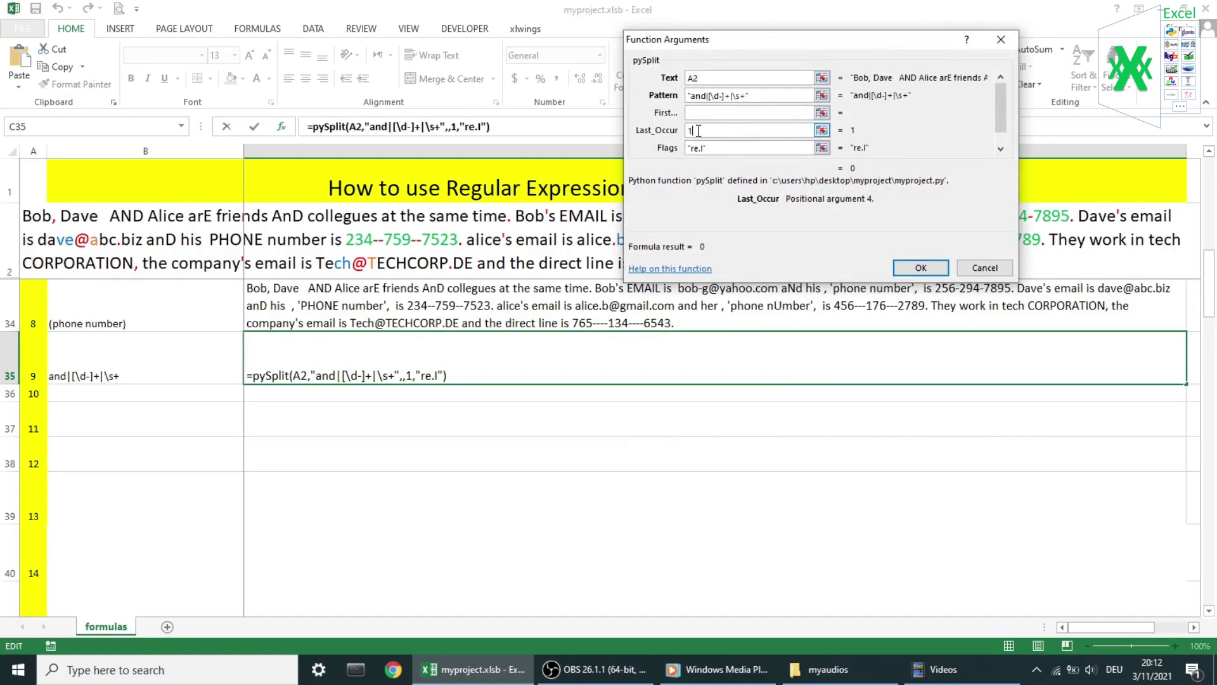
key(Return)
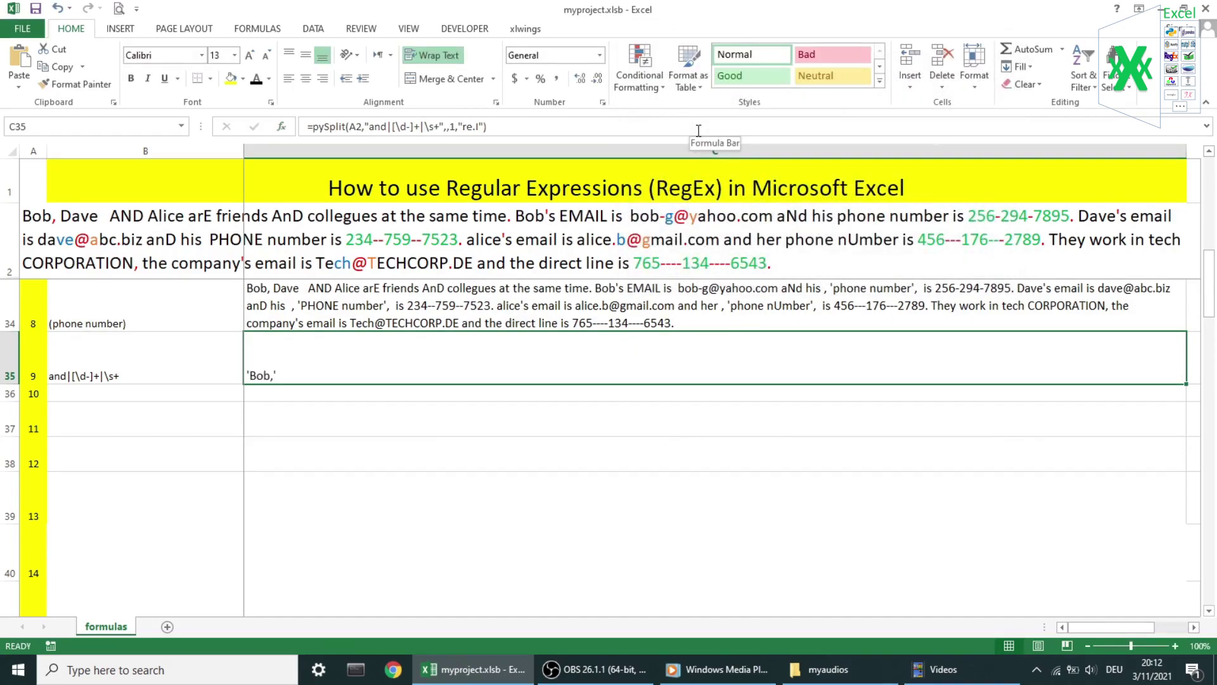
Change the C35 slice to first occurrence 1 and last occurrence 2, then restore the full list
click(283, 129)
click(692, 112)
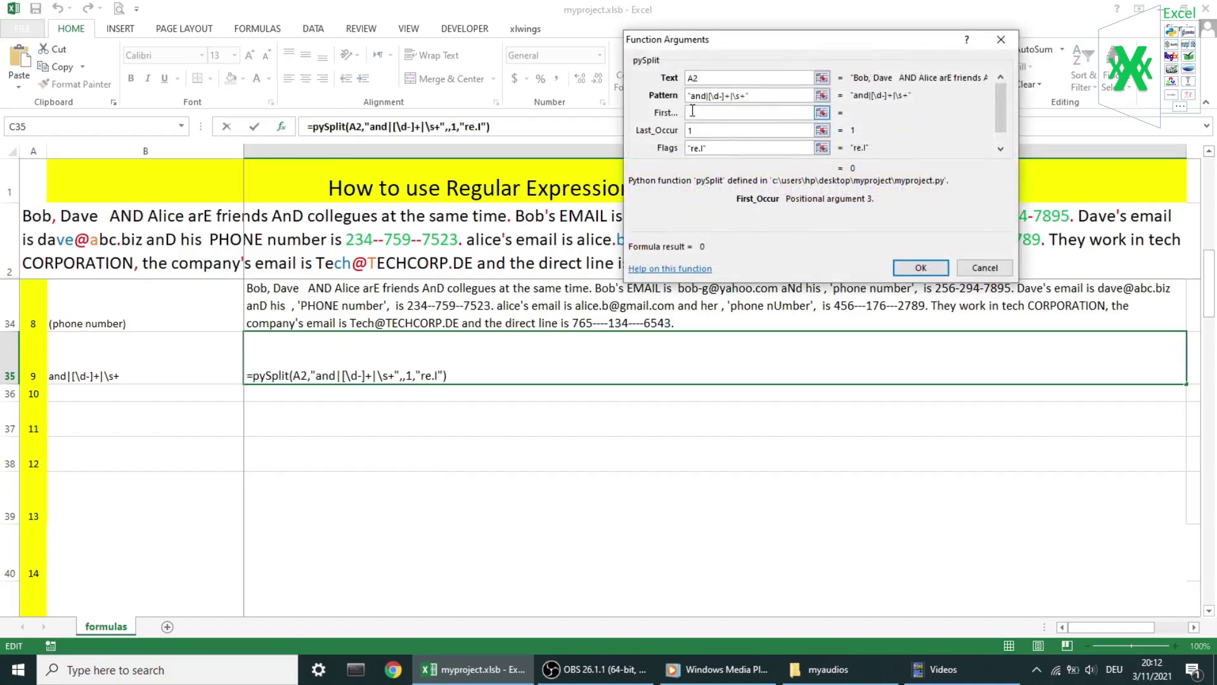
text(1)
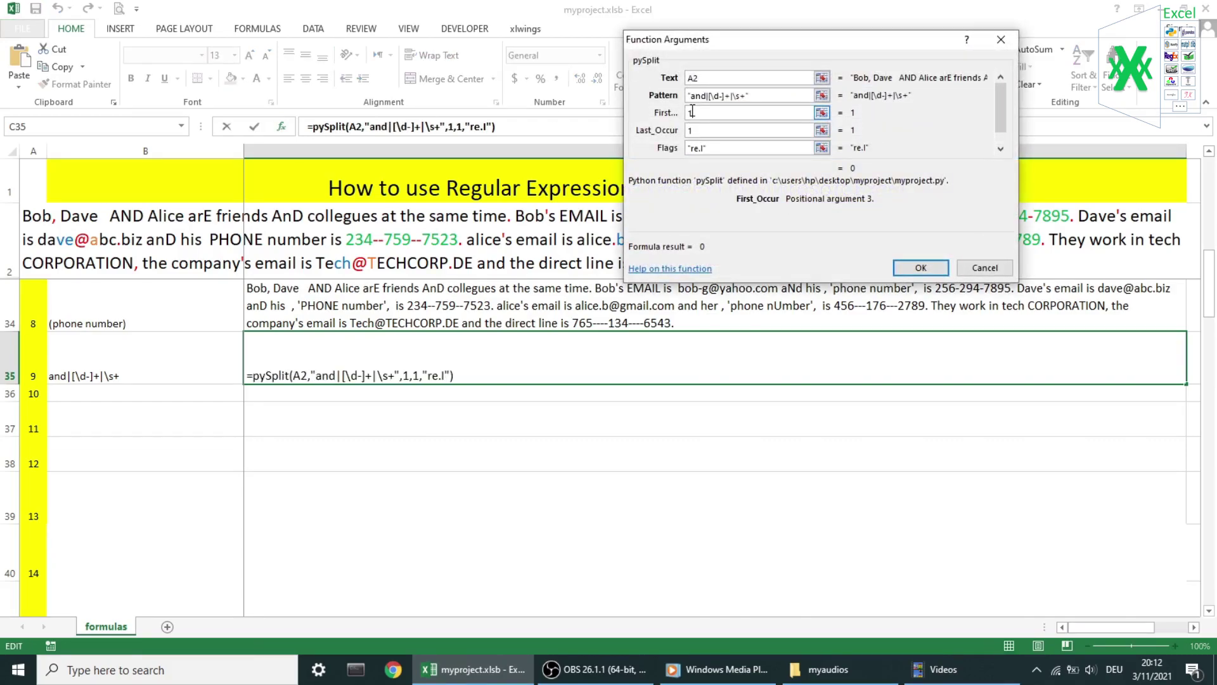
key(Tab)
text(2)
key(Return)
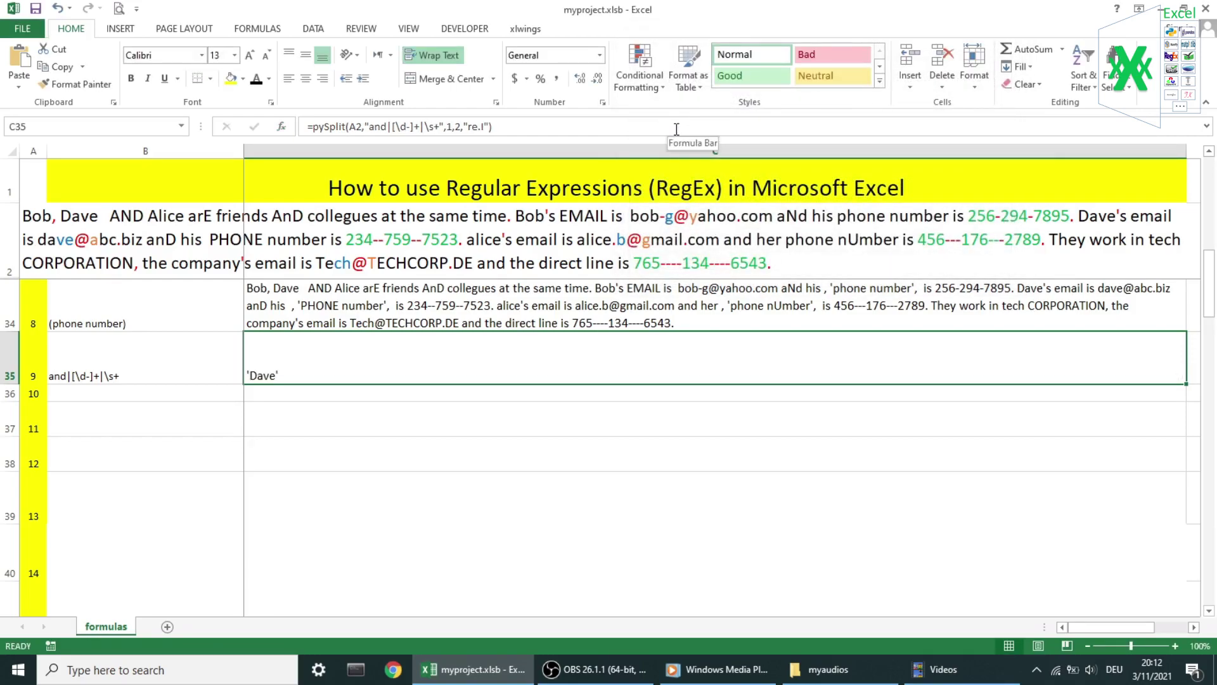
key(Down)
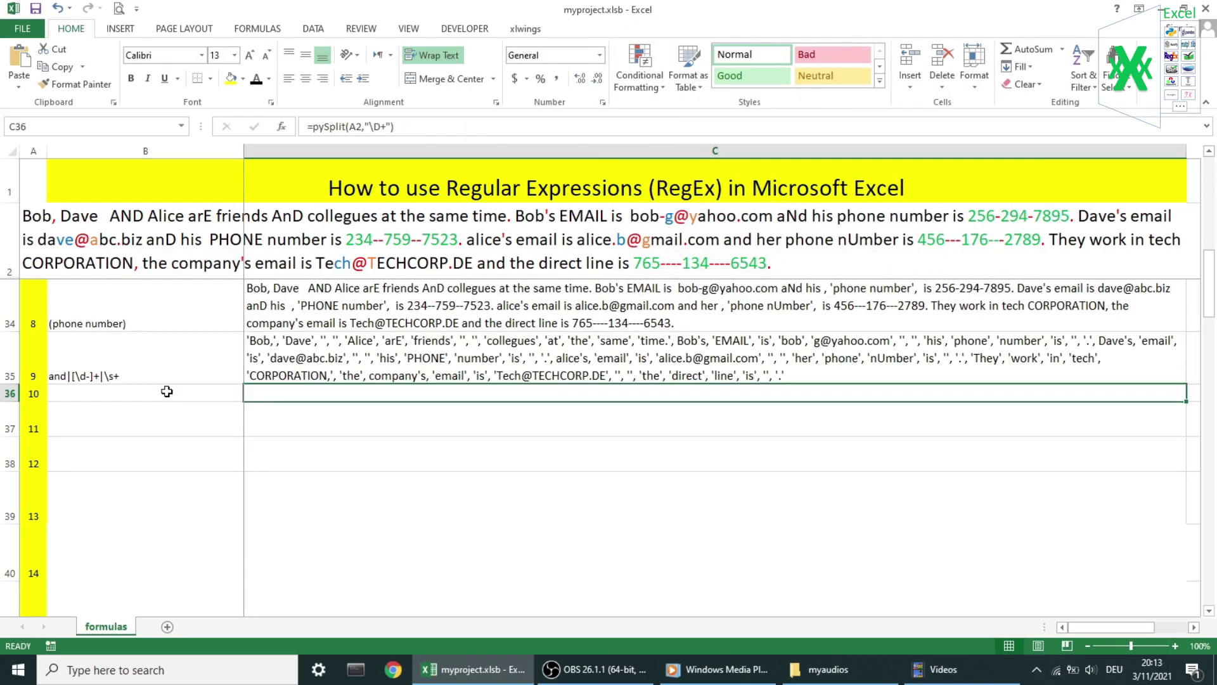
Paste the four character-class examples \D+, \w+, [a-z]+ and [A-Z]+ into rows 36–39
drag(167, 391, 297, 498)
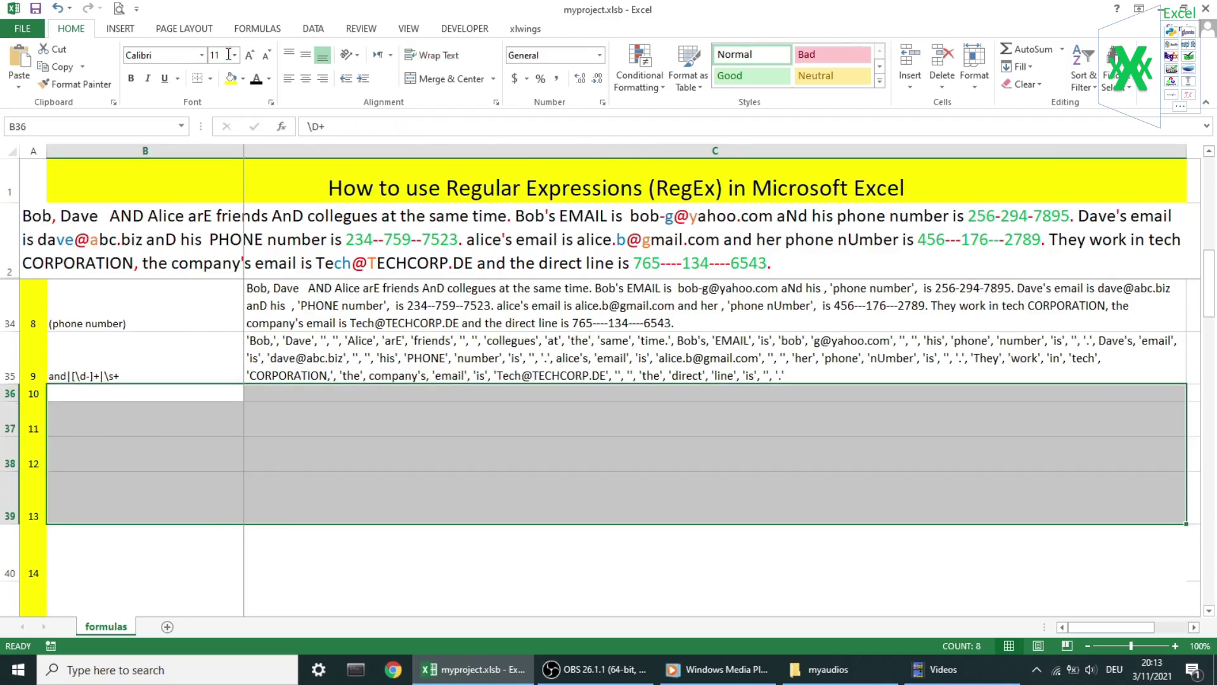
key(ctrl+v)
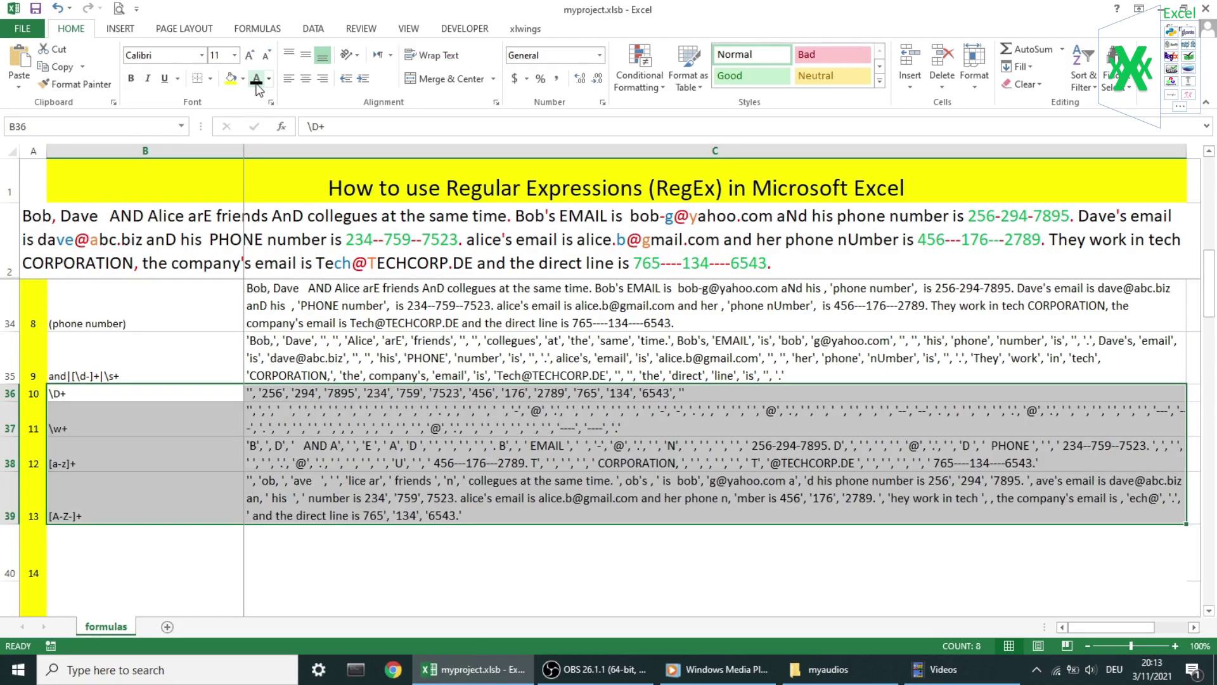
click(308, 488)
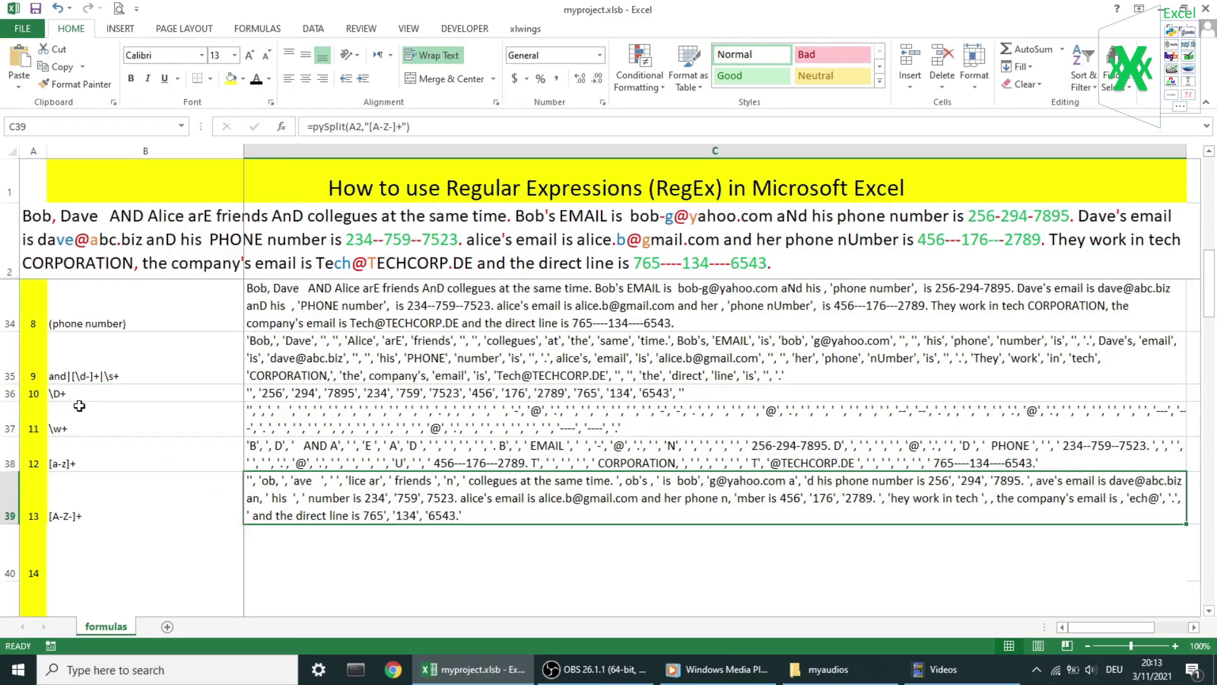
Scroll down until rows 40–44 for examples 14–18 are visible
scroll(107, 415, down, 1)
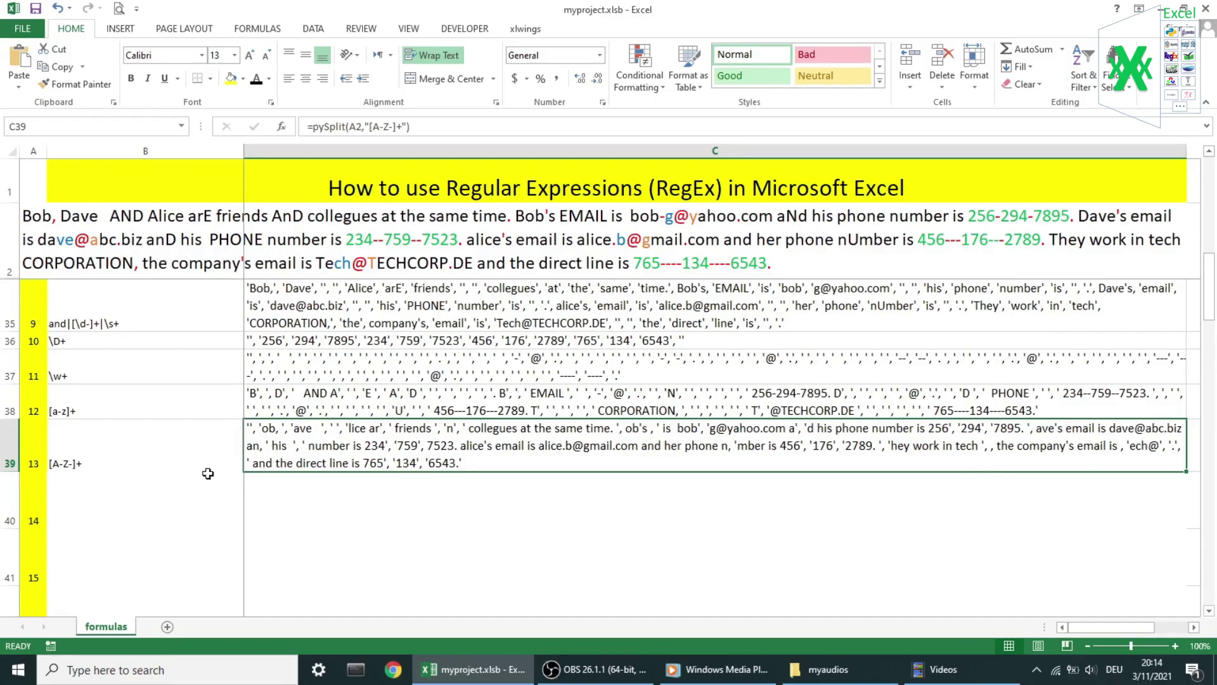
scroll(313, 545, down, 1)
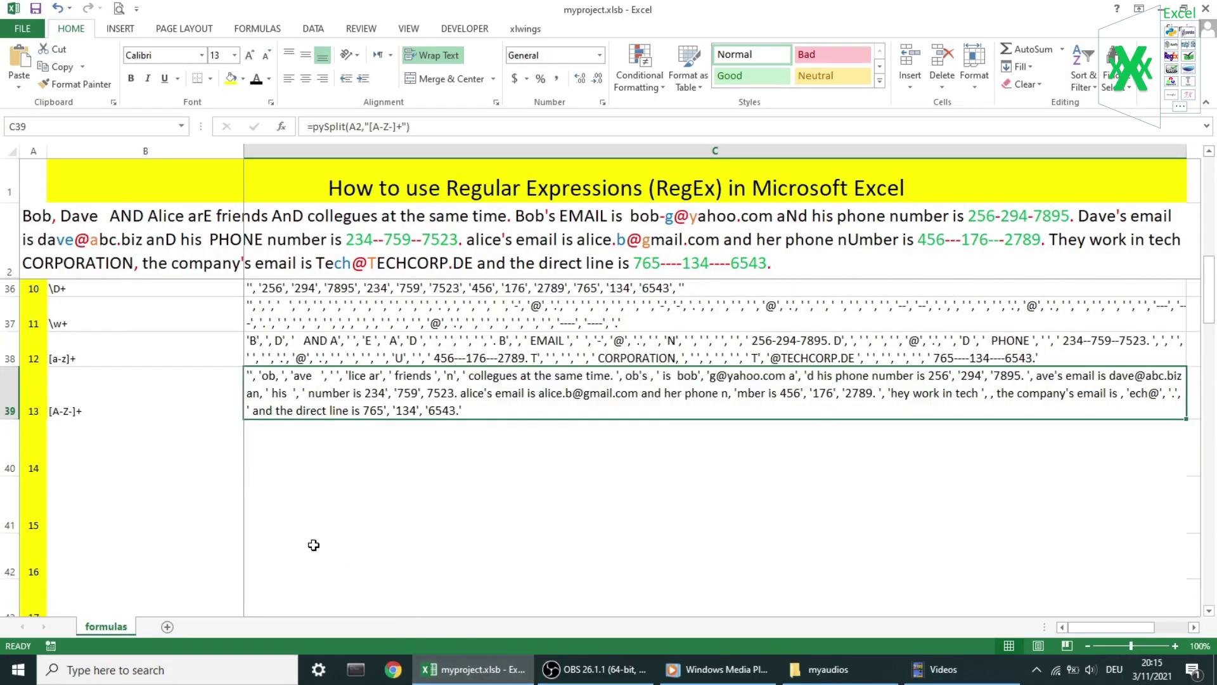
click(1209, 610)
click(1209, 611)
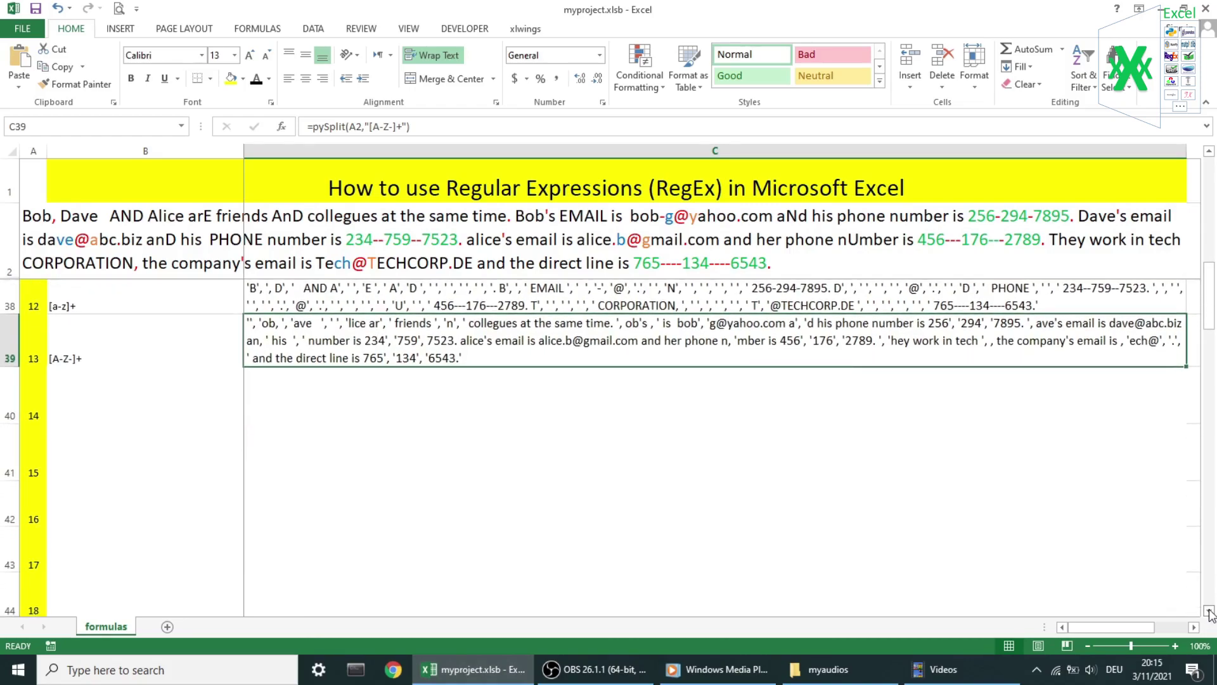
click(1209, 611)
click(1209, 611)
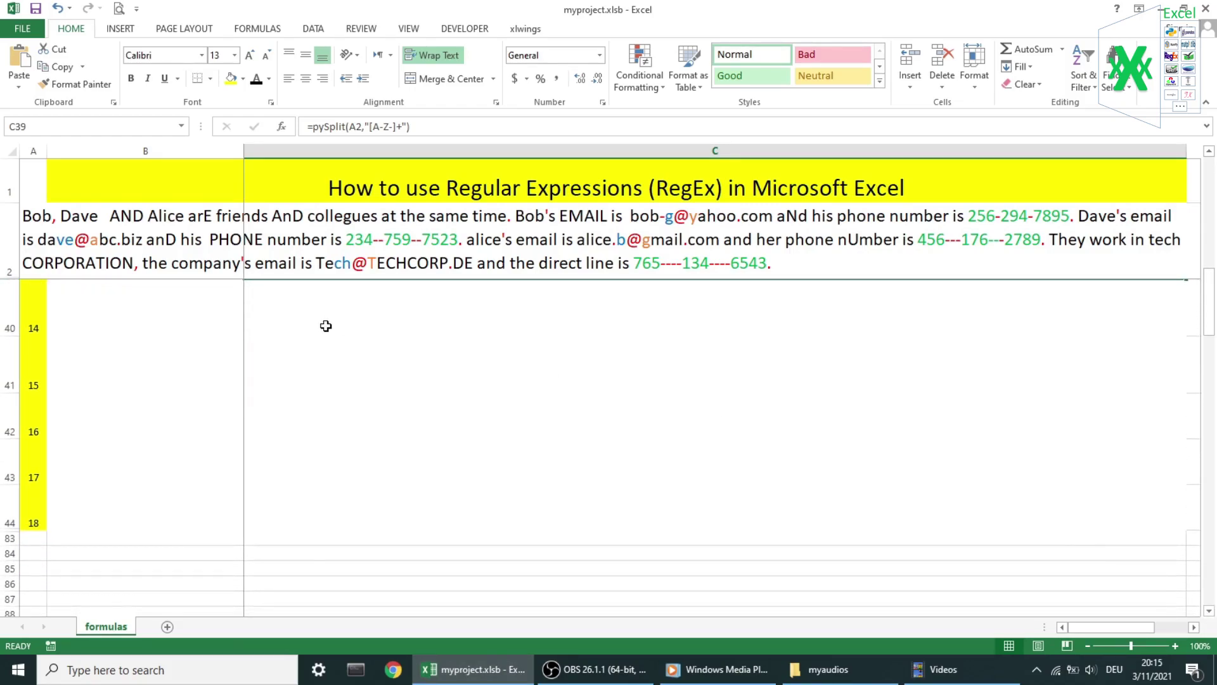
Turn example 14's positive look behind cells B40:C40 black and widen column B to fit
click(131, 315)
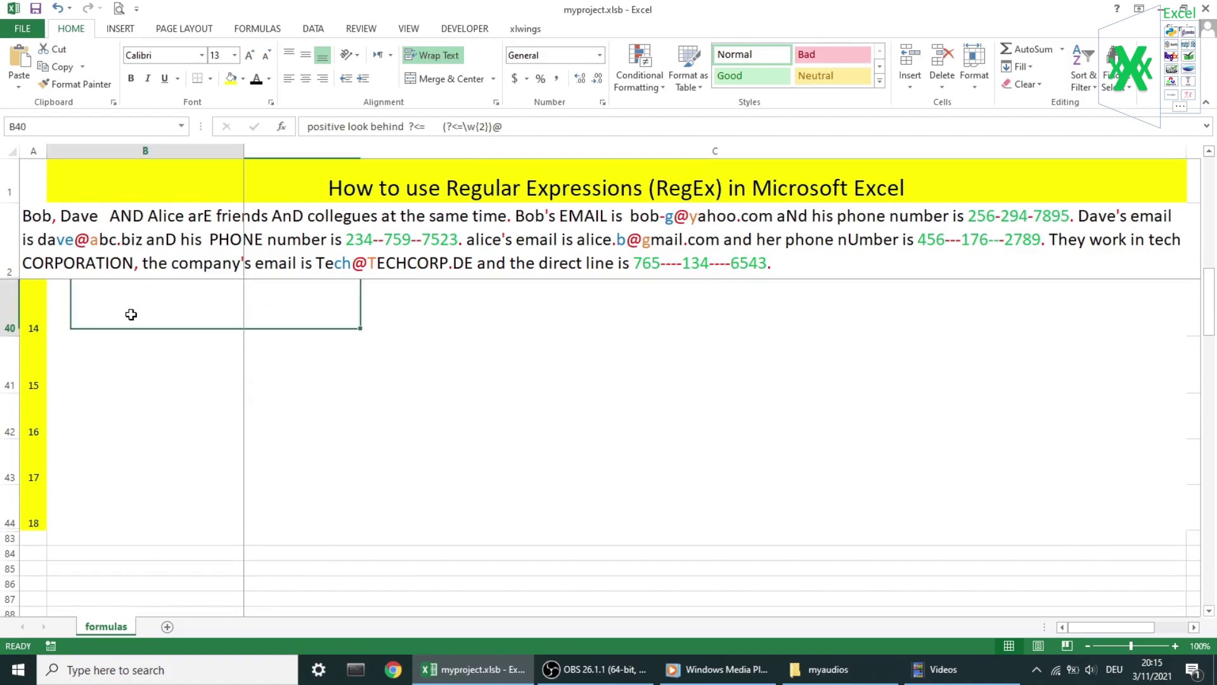
drag(131, 314, 296, 299)
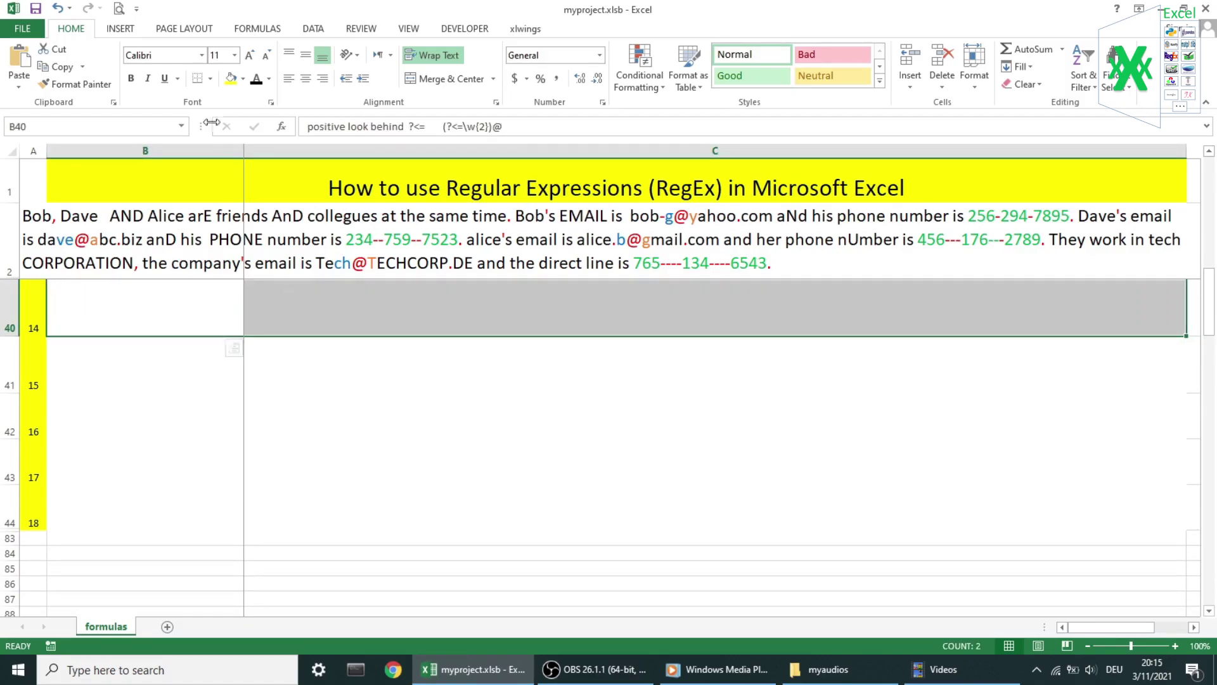
click(257, 81)
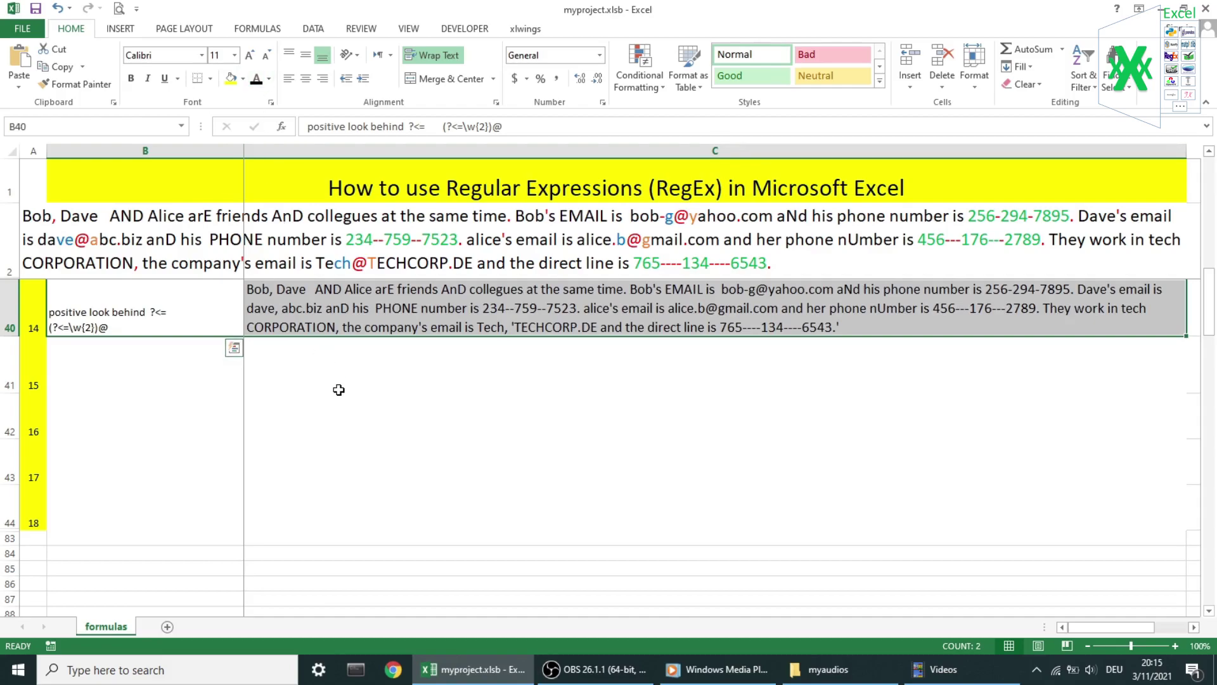
drag(242, 150, 262, 150)
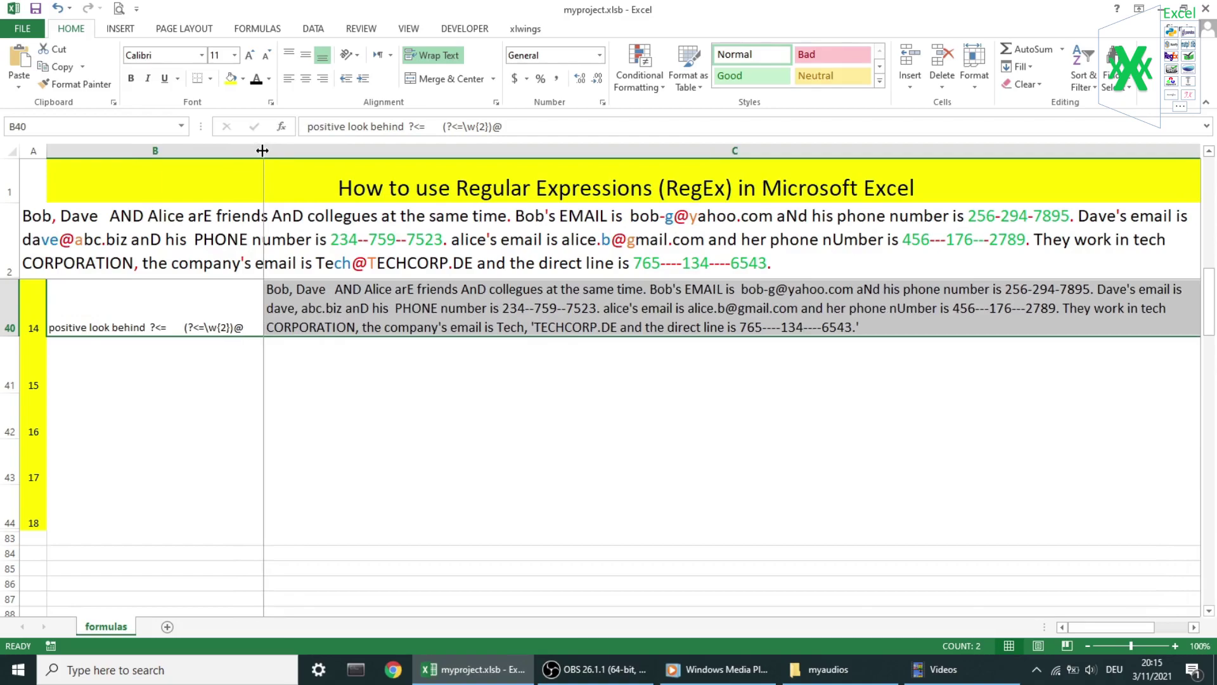
click(268, 330)
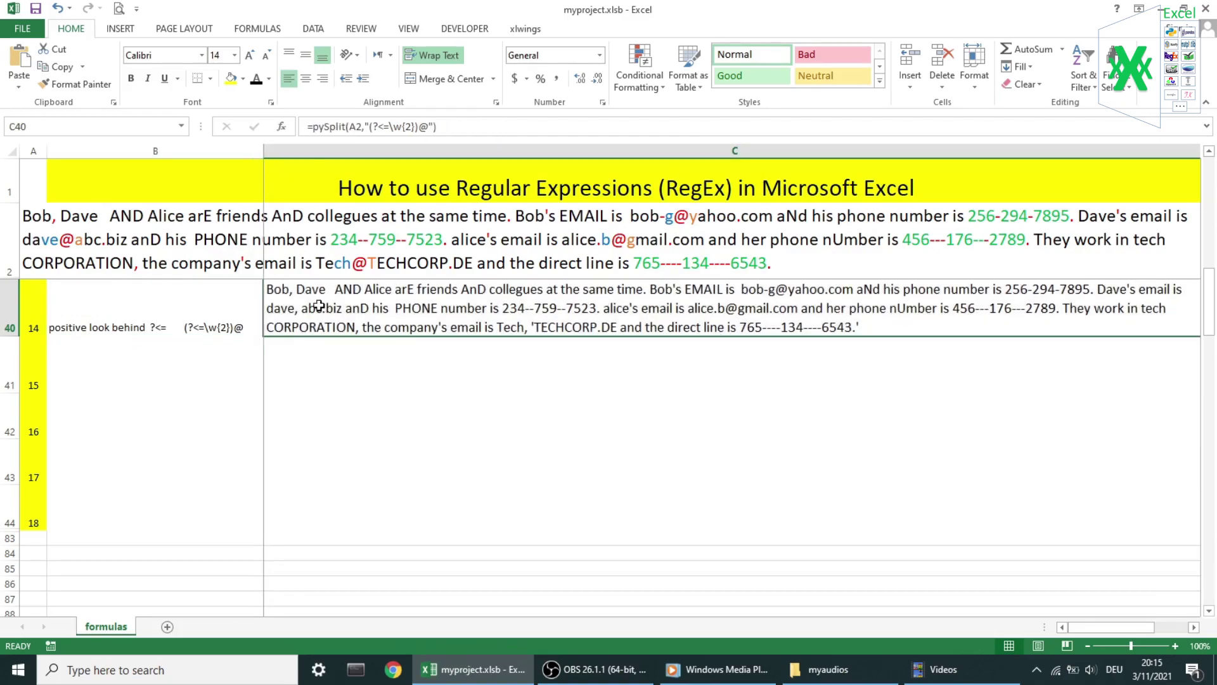
Give the C40 look-behind split a last occurrence of 1, then change it to 2
click(282, 127)
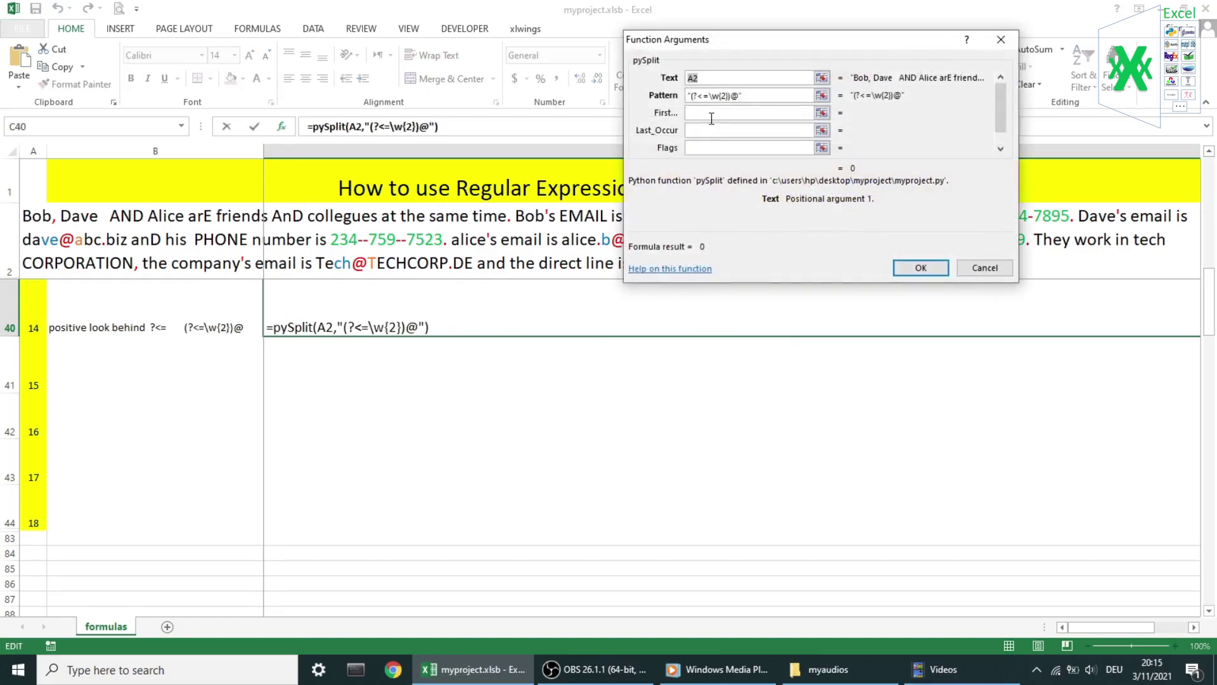
click(700, 131)
text(1)
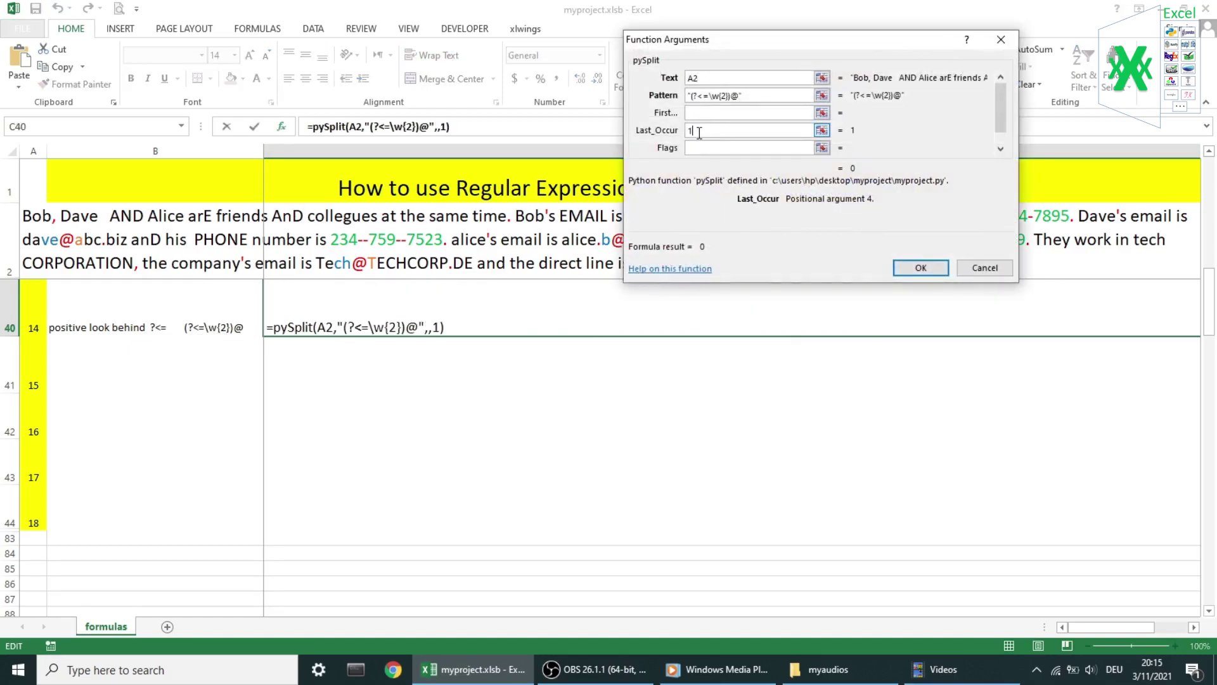
key(Return)
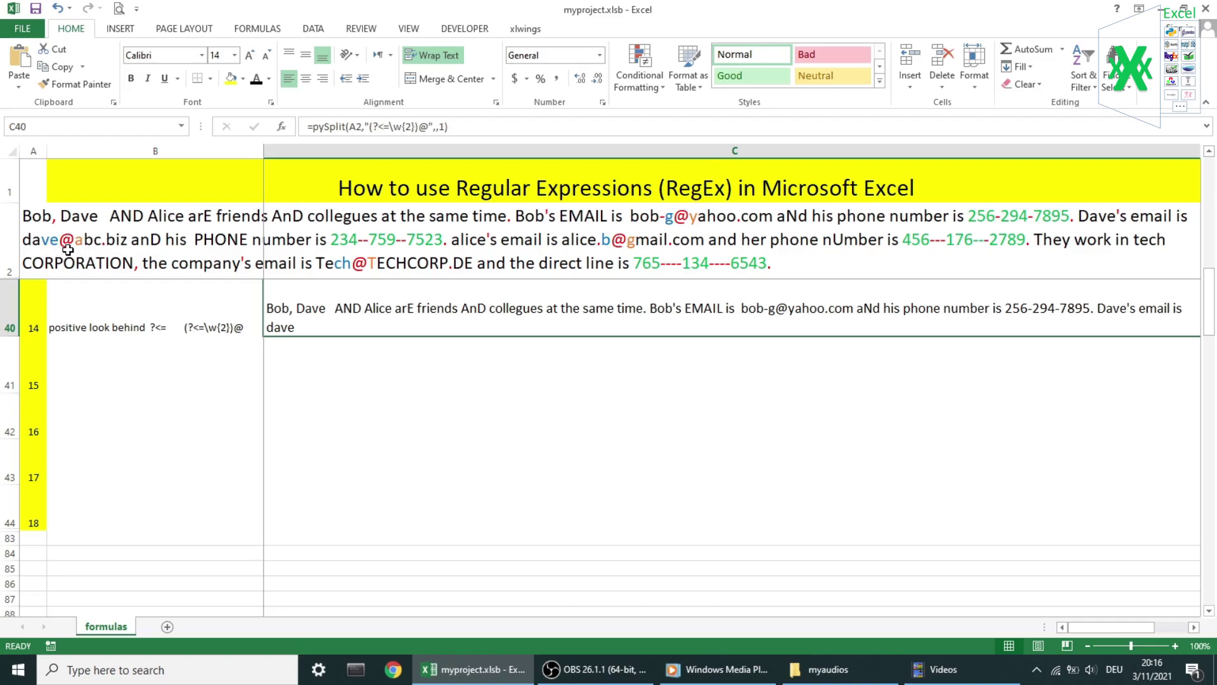
click(282, 128)
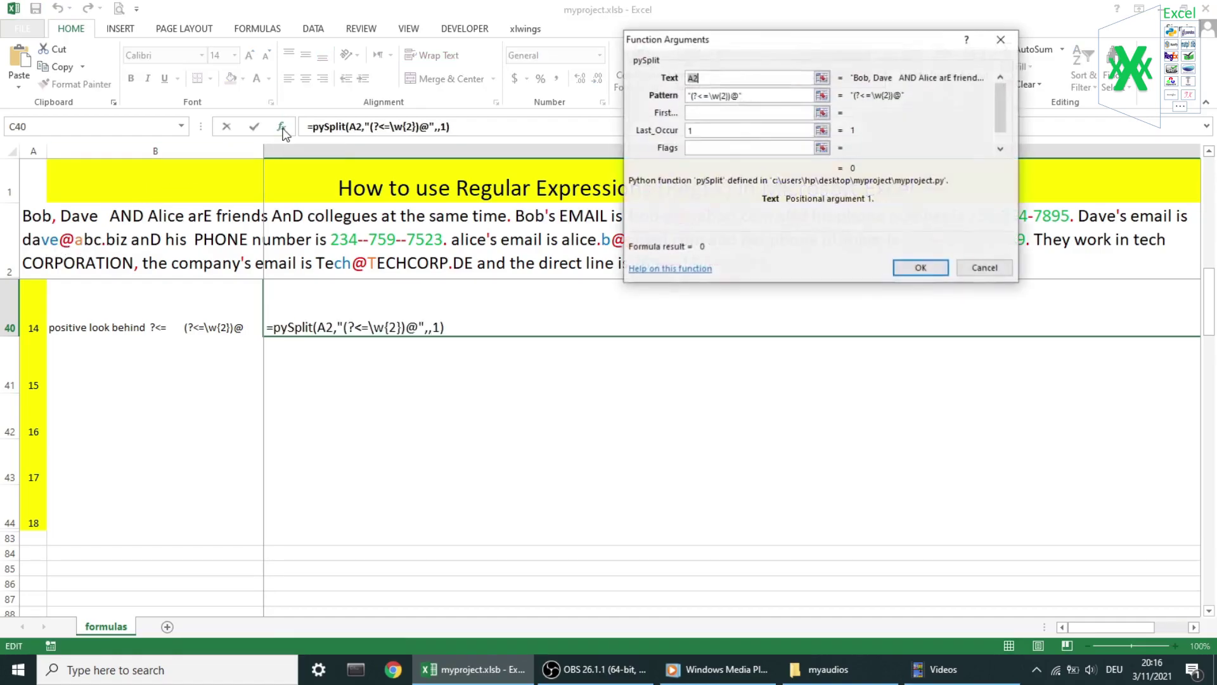
click(699, 130)
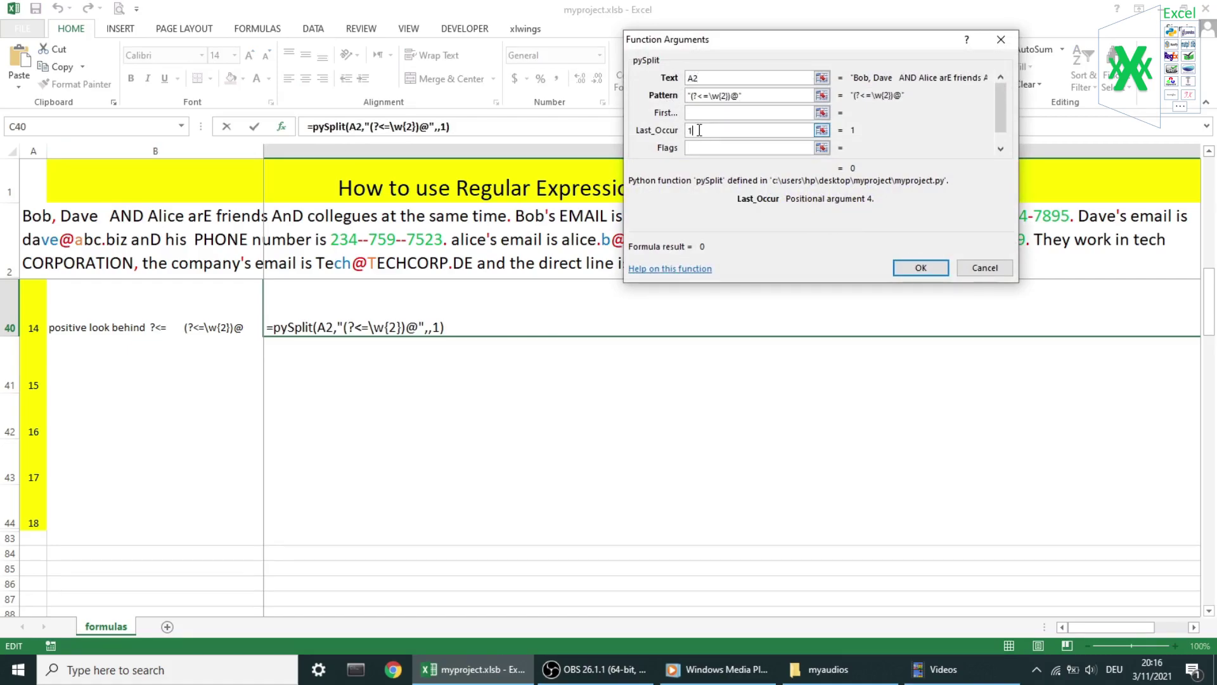
key(BackSpace)
text(2)
key(Return)
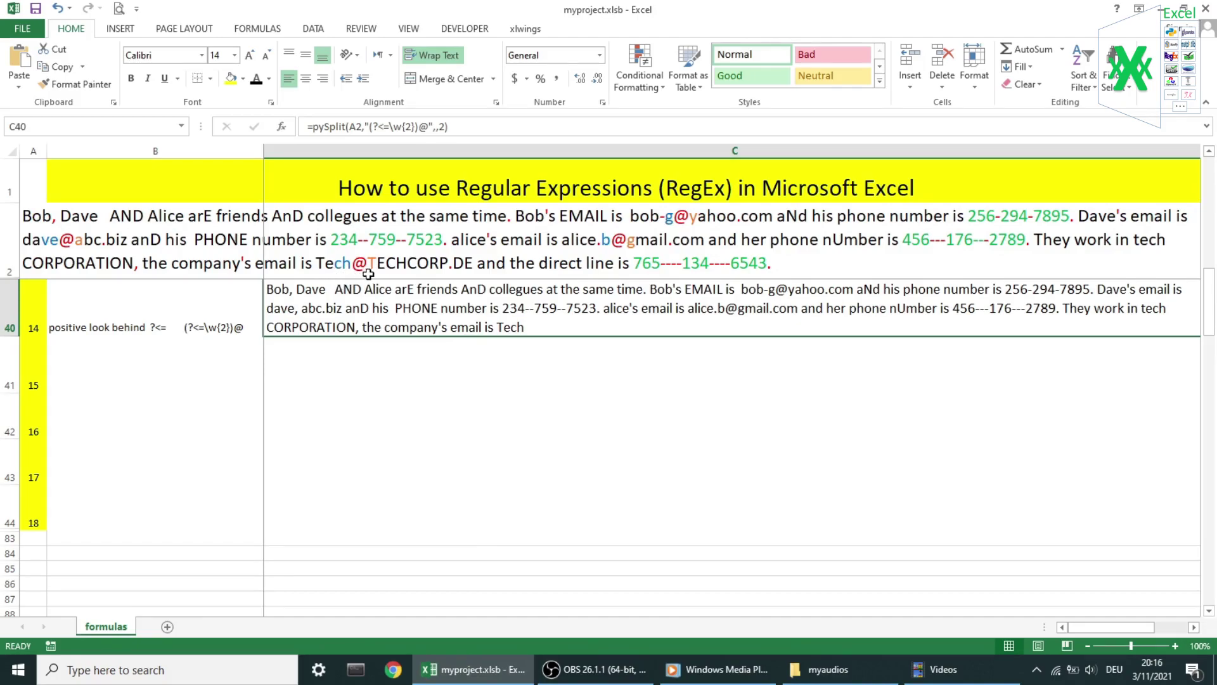
Select example 15's negative look behind cells B41:C41 and check the C41 formula
drag(159, 365, 313, 358)
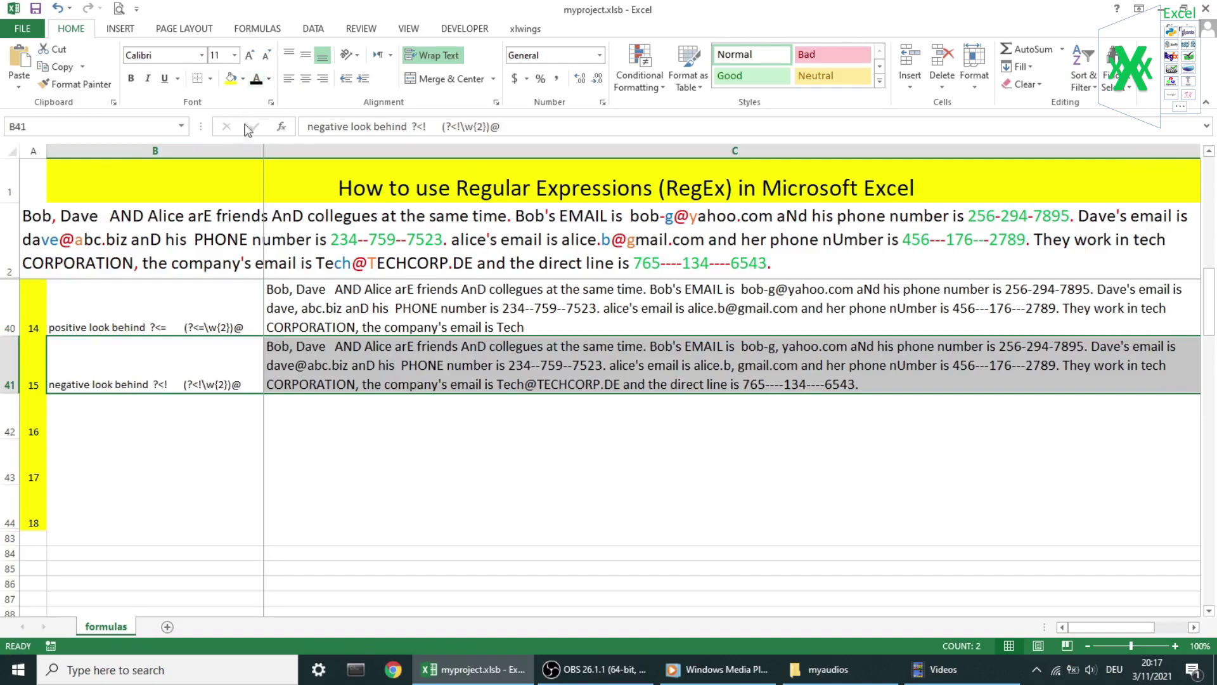
click(302, 360)
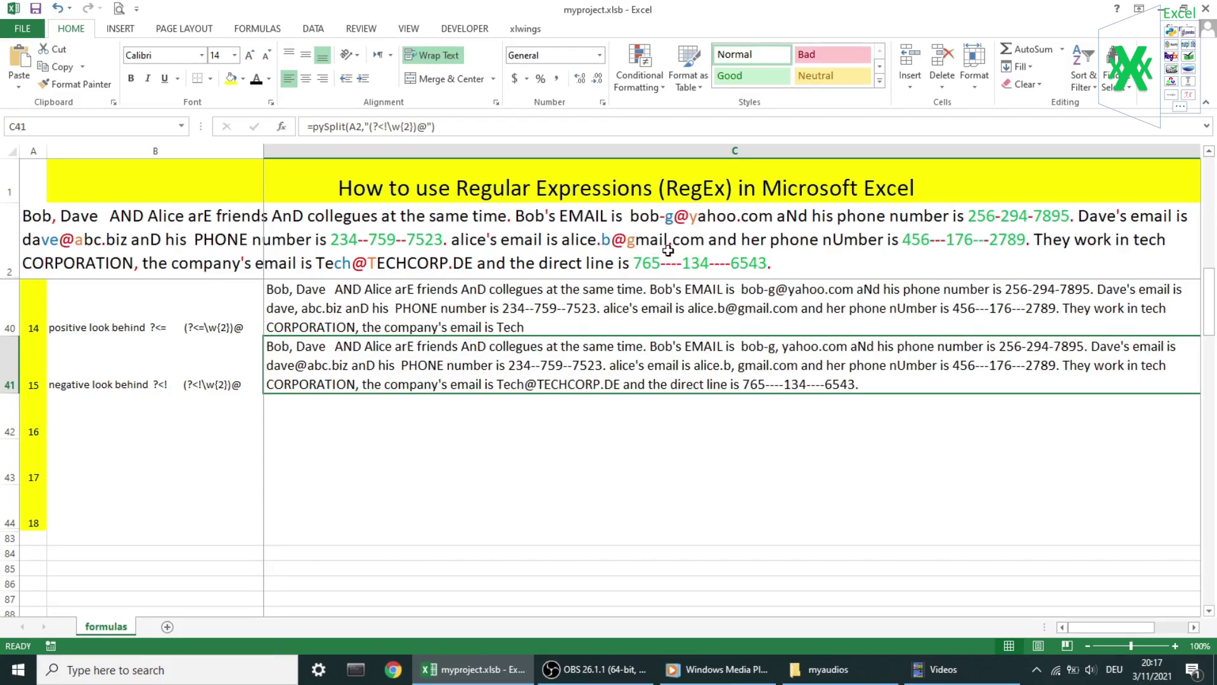
Append ,,1 to the C41 formula, then delete the 1 and recommit it
click(432, 127)
text(,,1)
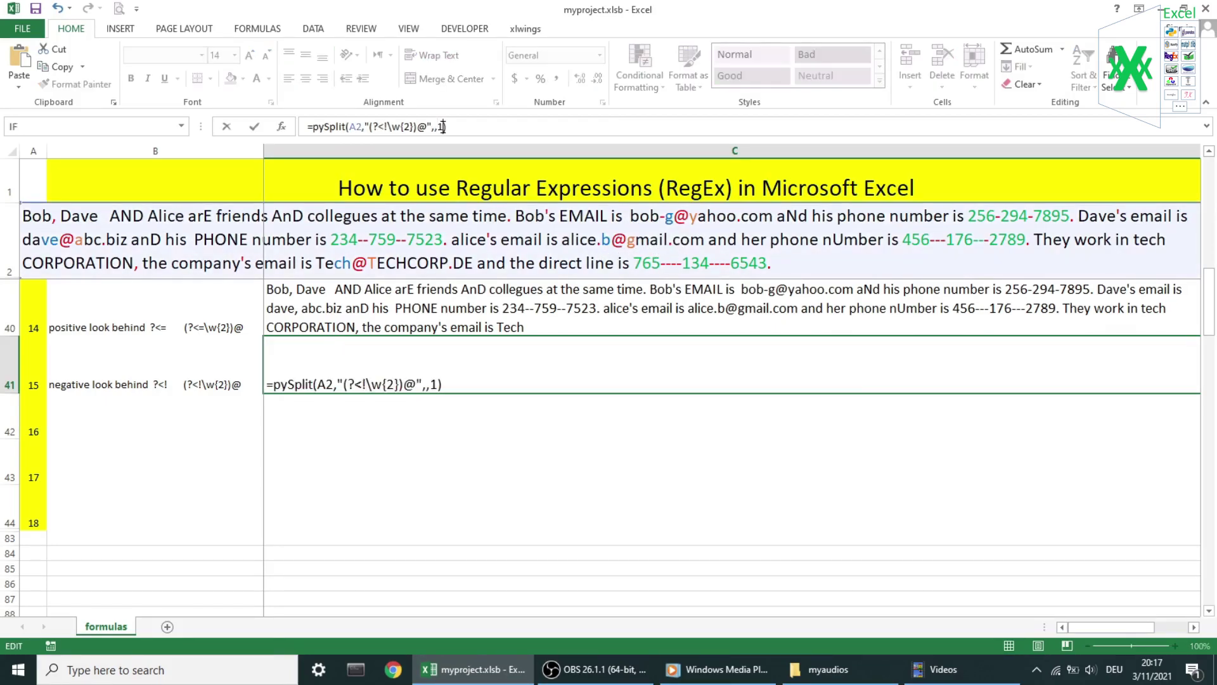
key(Return)
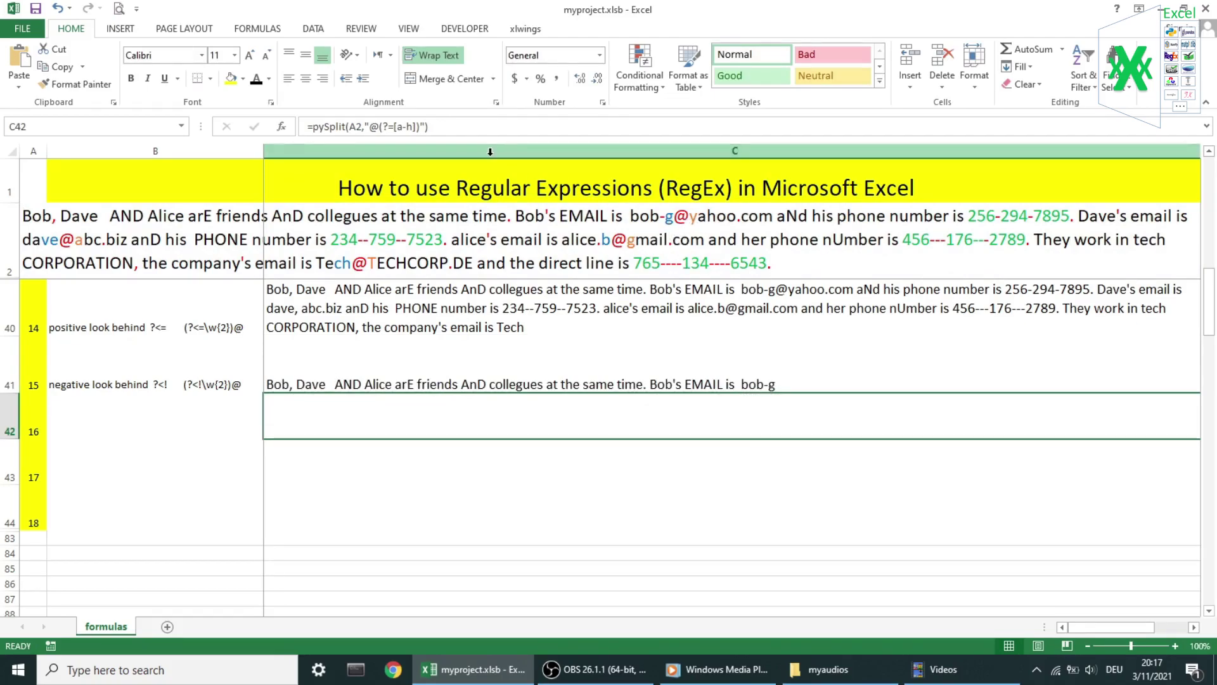
click(523, 362)
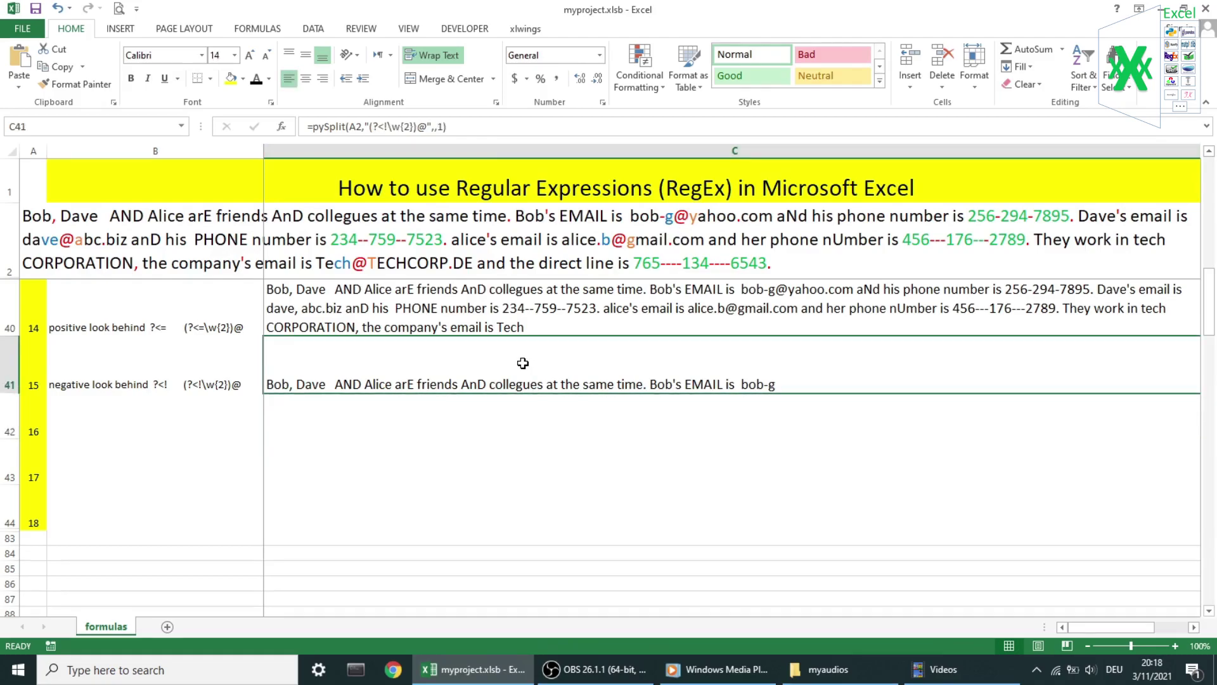
click(444, 127)
key(BackSpace)
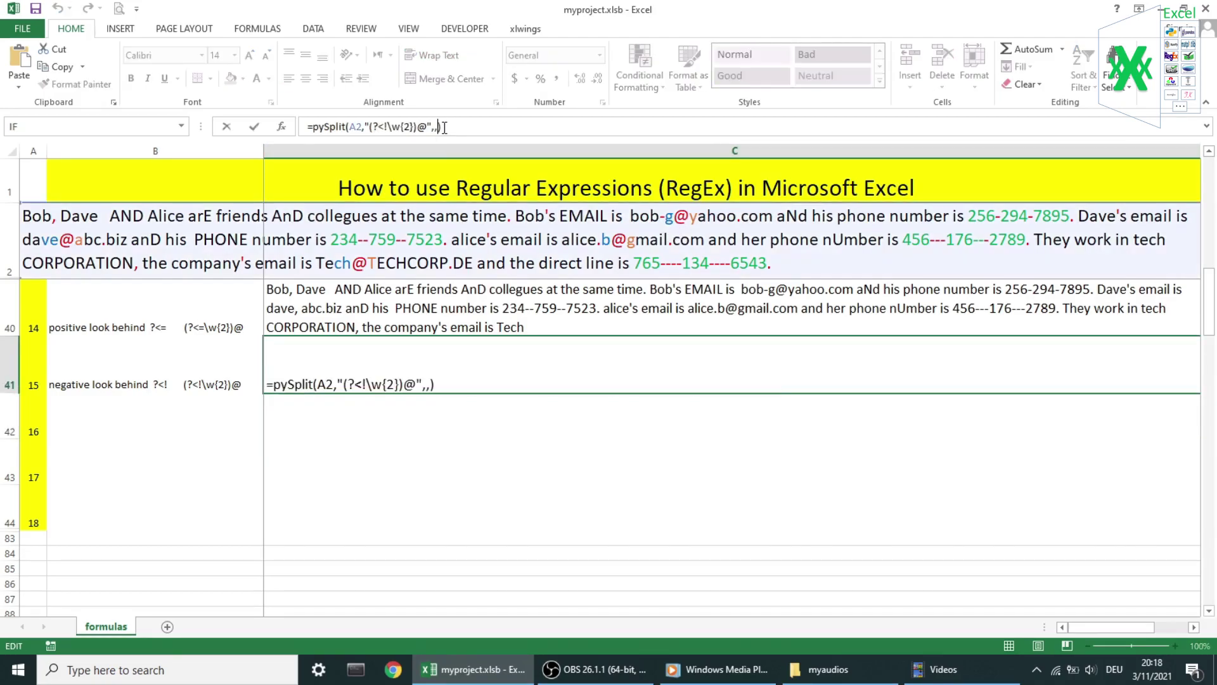
key(Return)
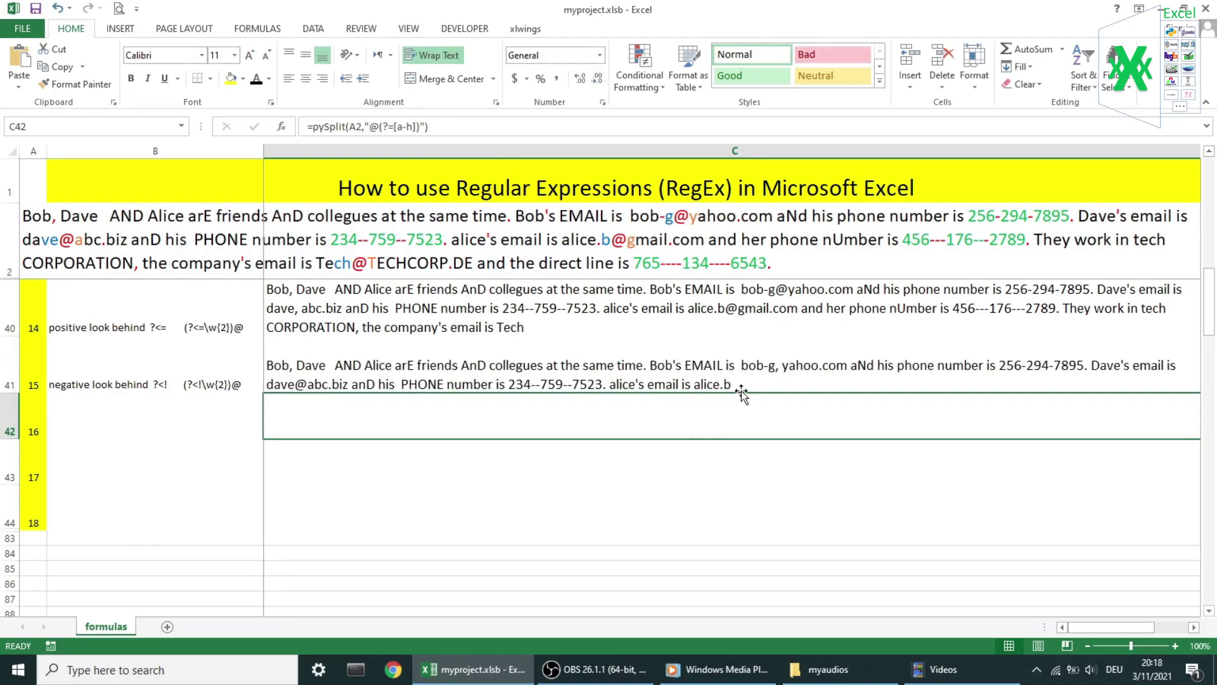
click(645, 309)
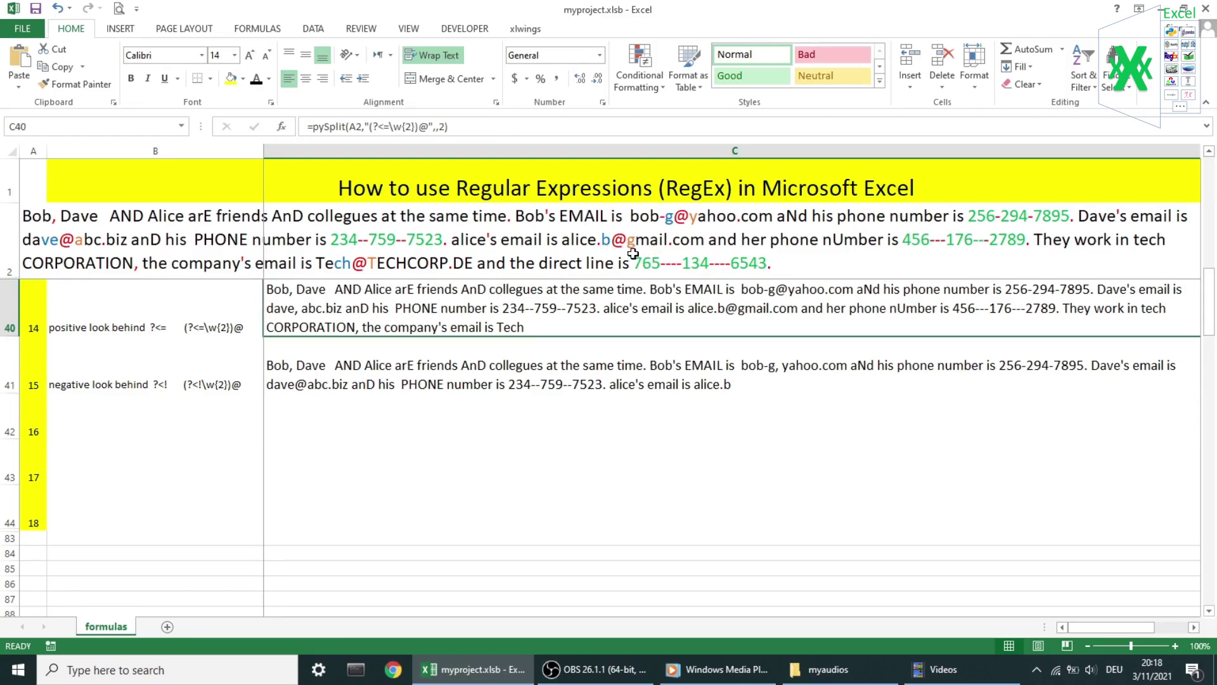
Make example 16's positive look ahead @(?=[a-h]) text in B42:C42 visible
drag(247, 417, 309, 423)
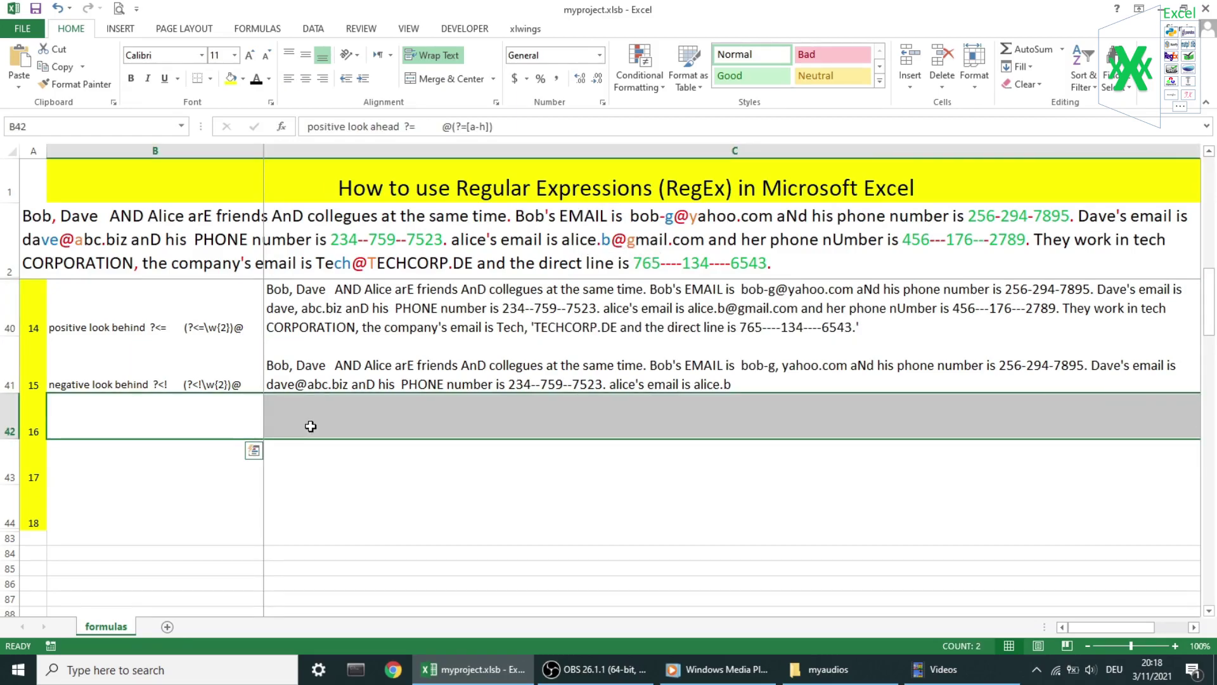
click(257, 81)
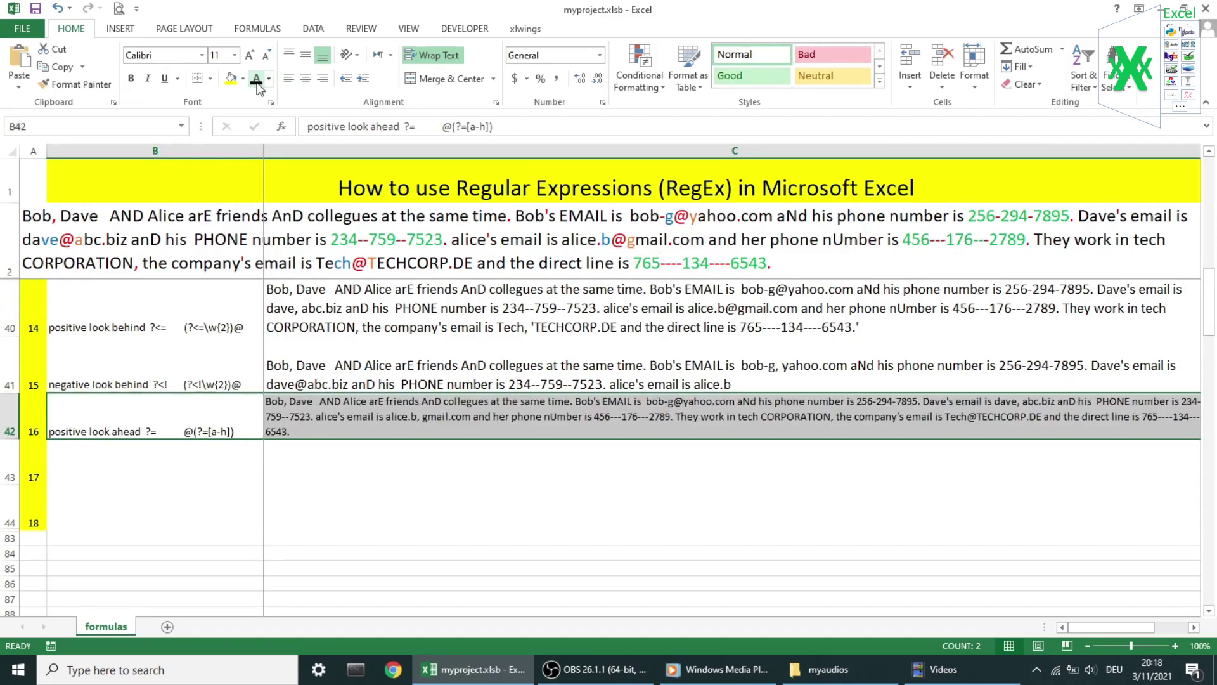
click(344, 406)
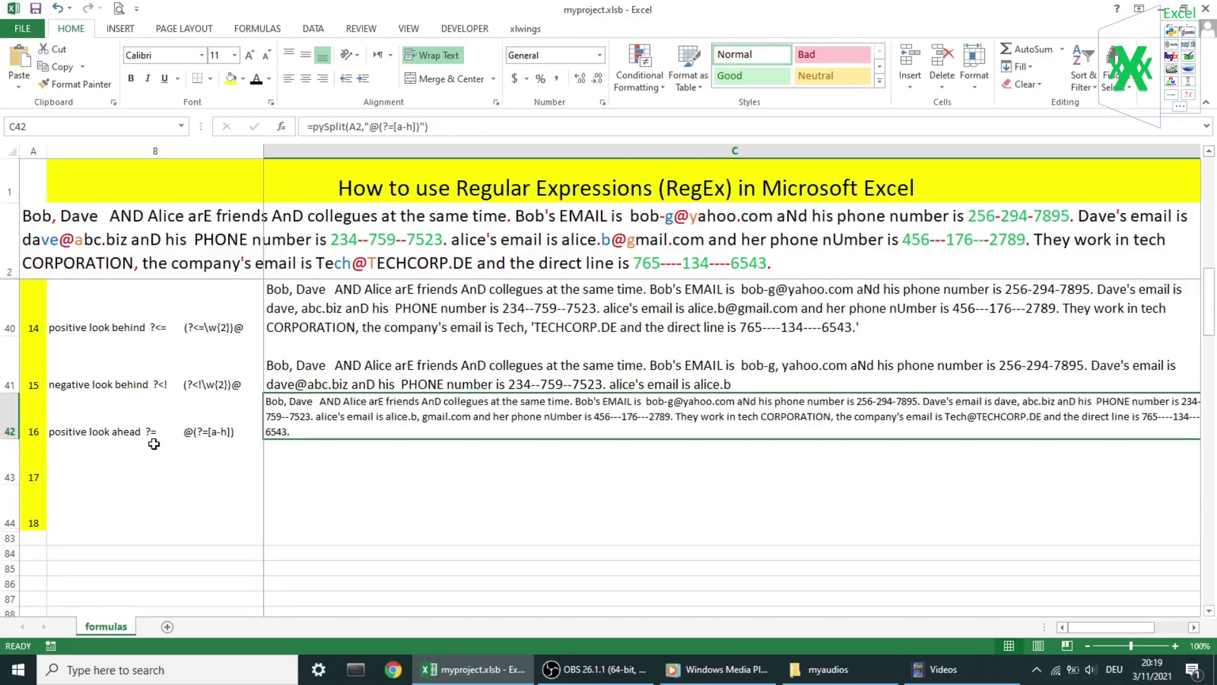
click(225, 441)
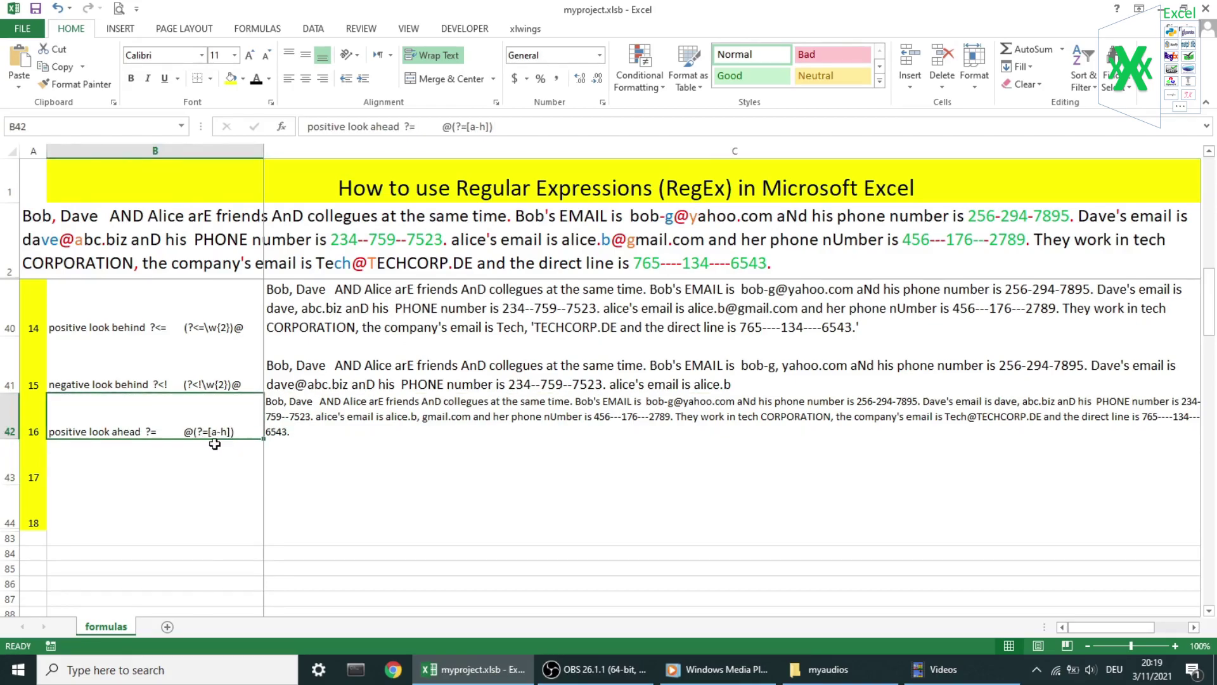
click(334, 415)
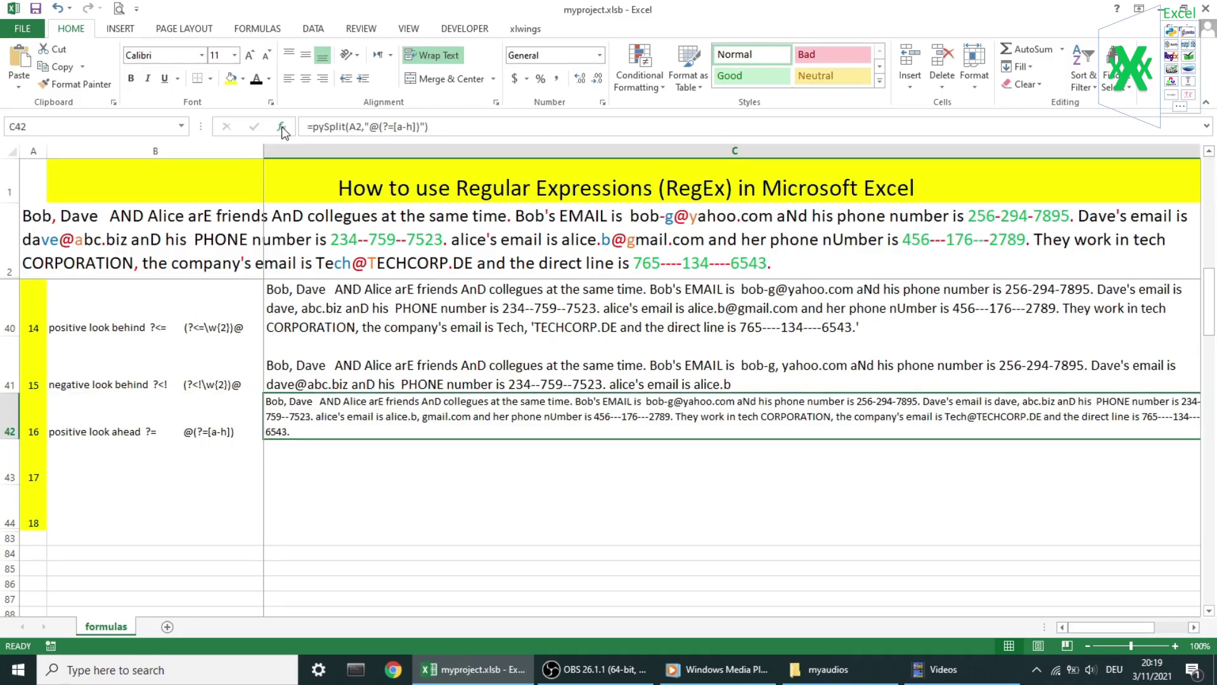
Set C42's last occurrence to 1 in the argument dialog, then edit it to 2
click(282, 126)
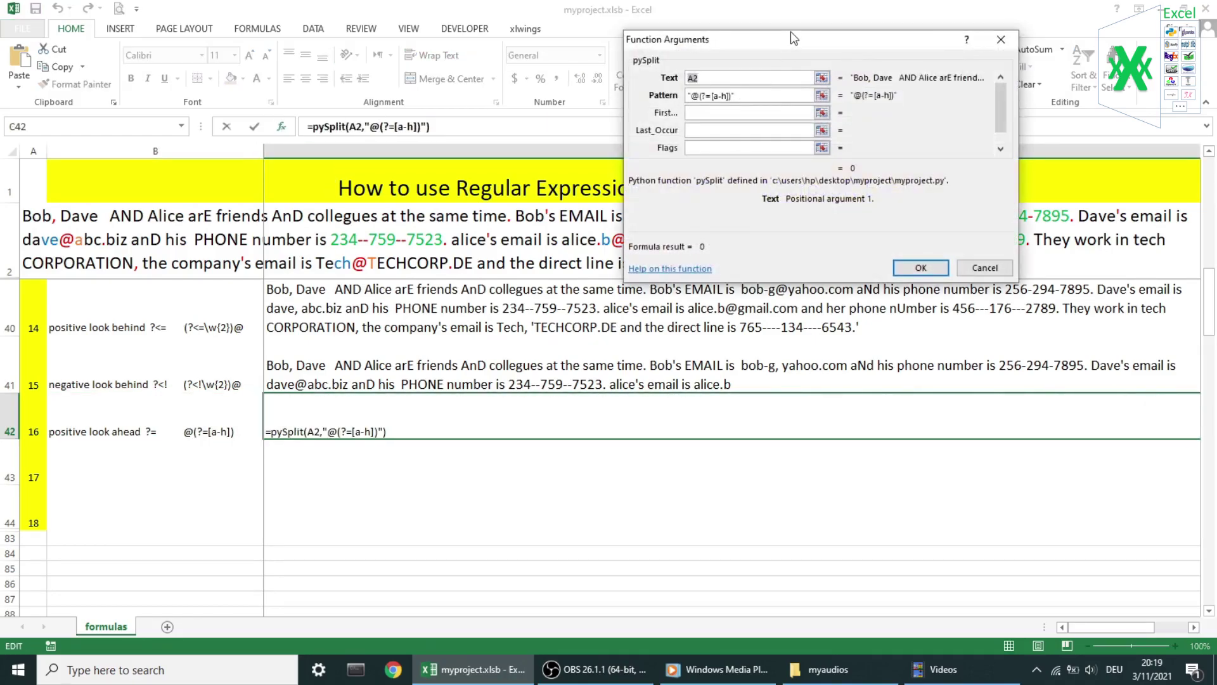
drag(790, 32, 821, 309)
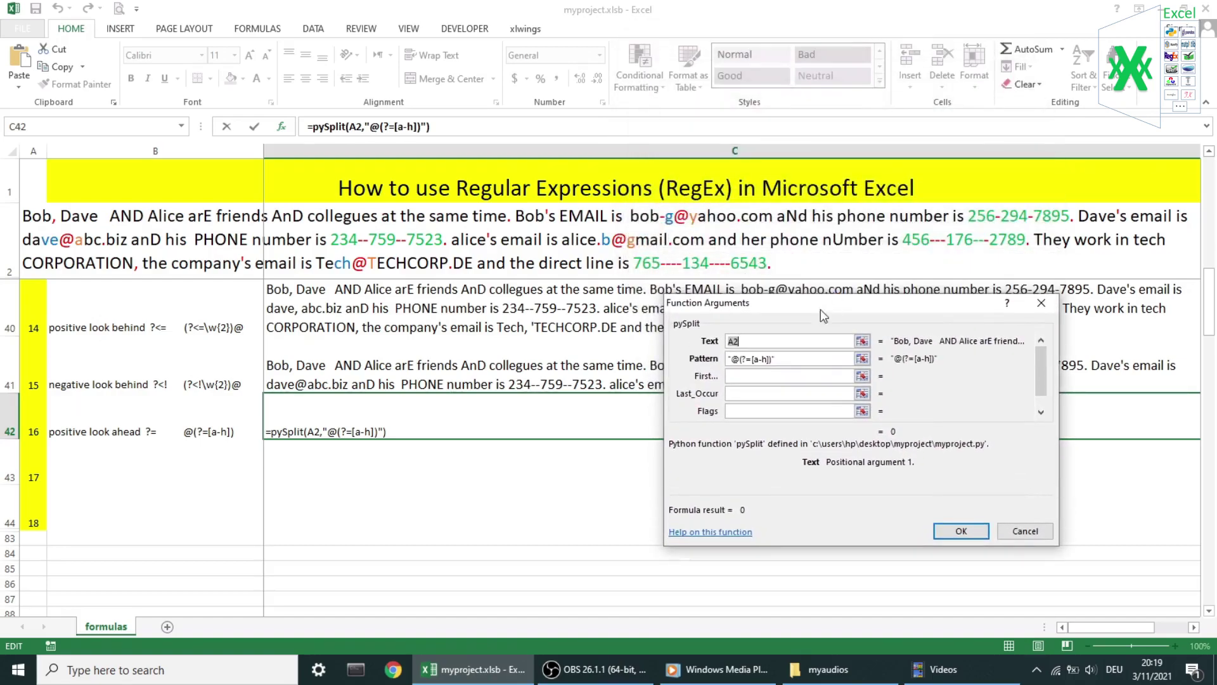
click(740, 394)
text(1)
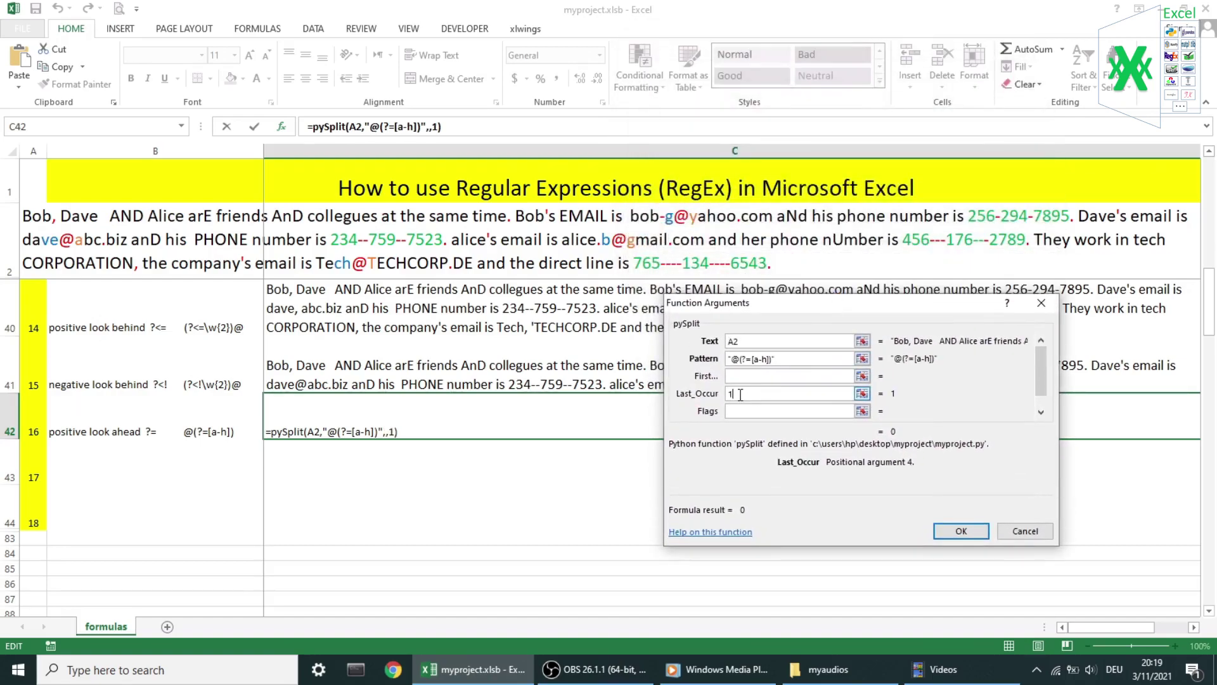
key(Return)
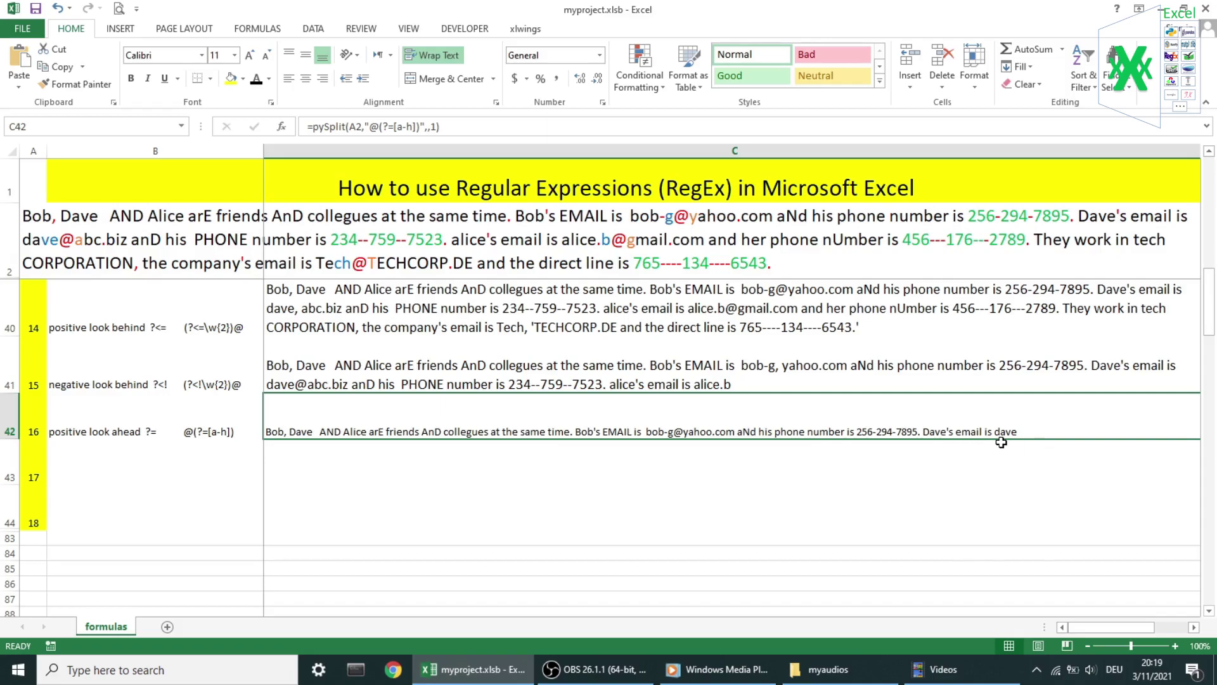
click(436, 127)
key(BackSpace)
text(2)
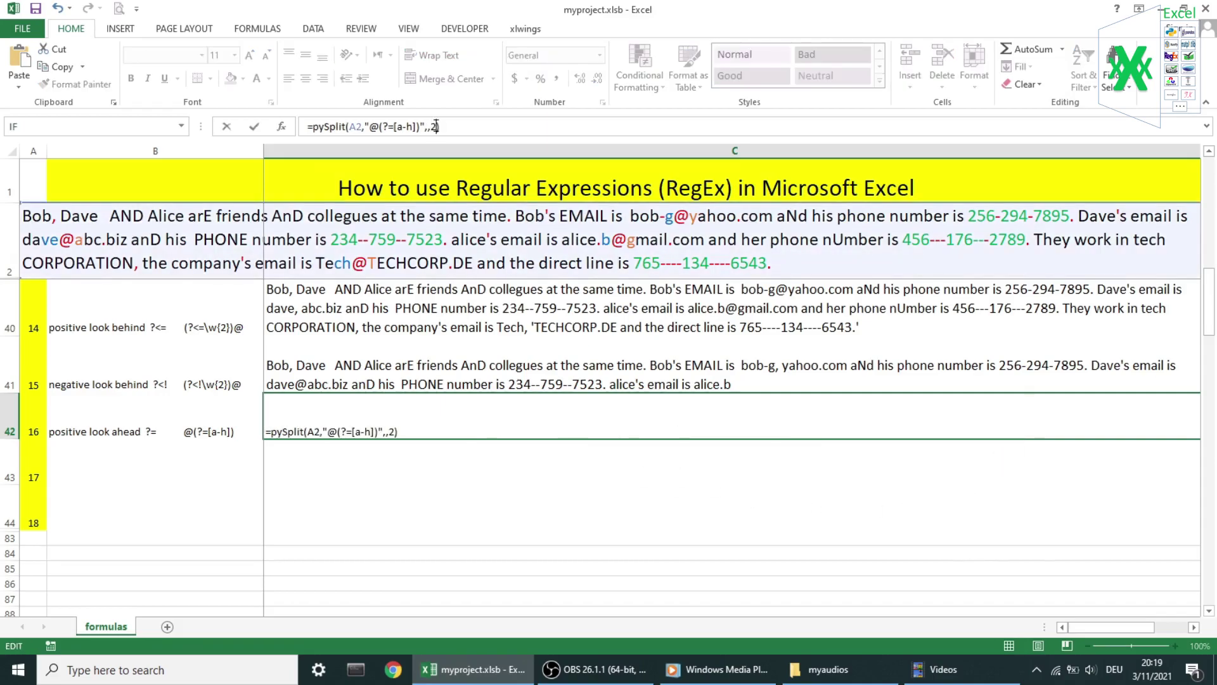
key(Return)
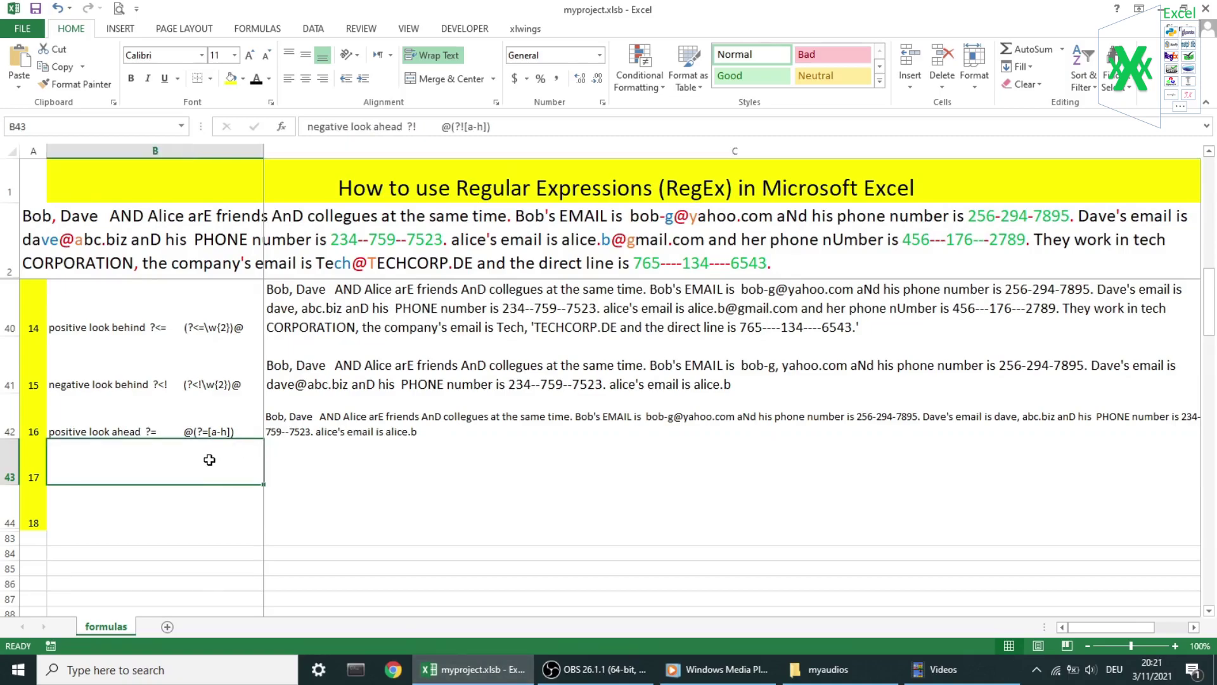
Reveal example 17, negative look ahead @(?![a-h]), in B43:C43
drag(210, 459, 355, 462)
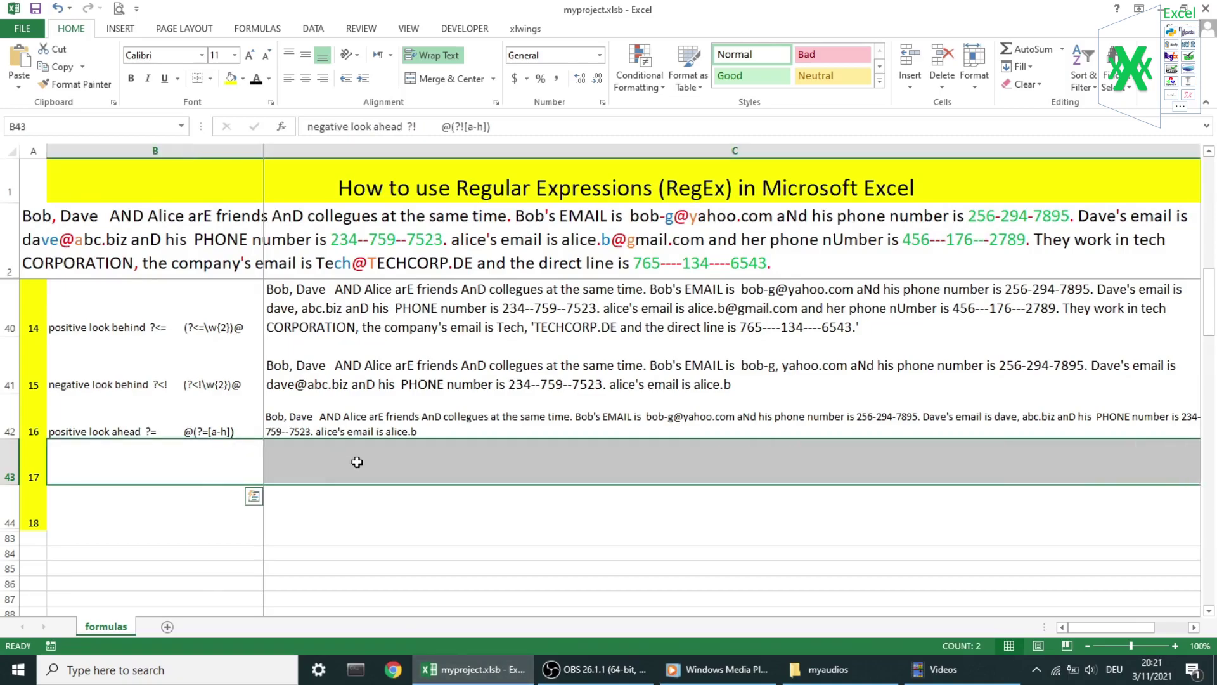
click(256, 80)
click(316, 479)
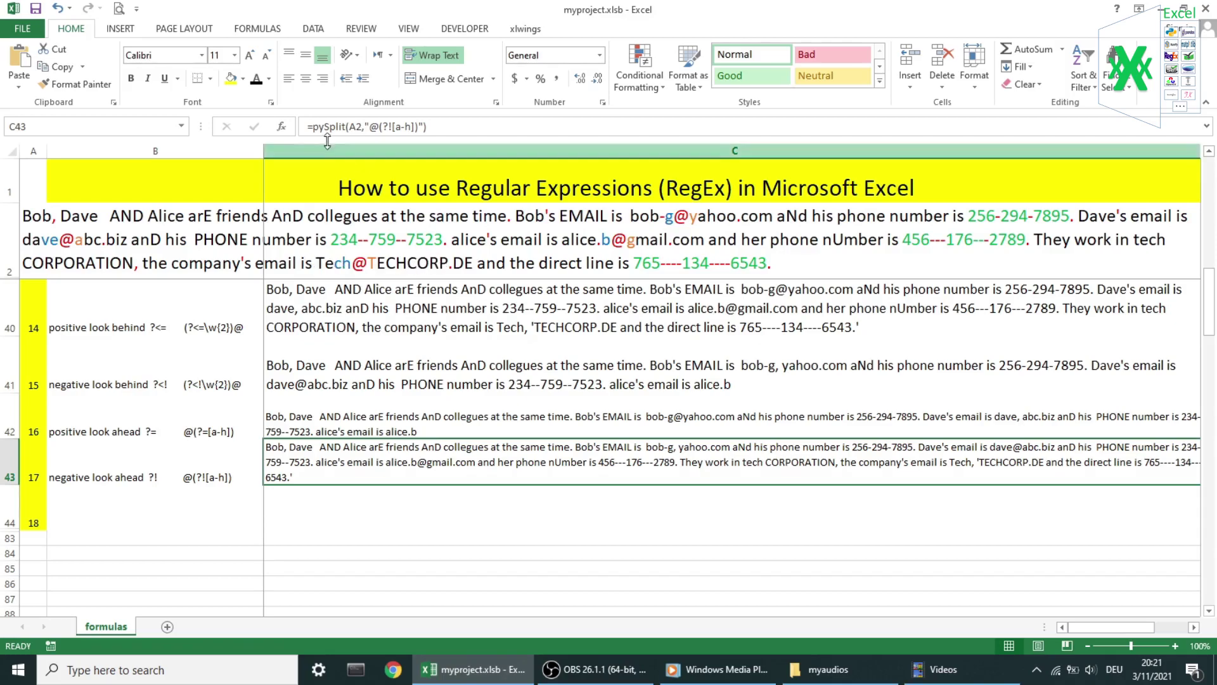
Set C43's last-occurrence argument to 1, then change it to 2
click(283, 126)
click(732, 395)
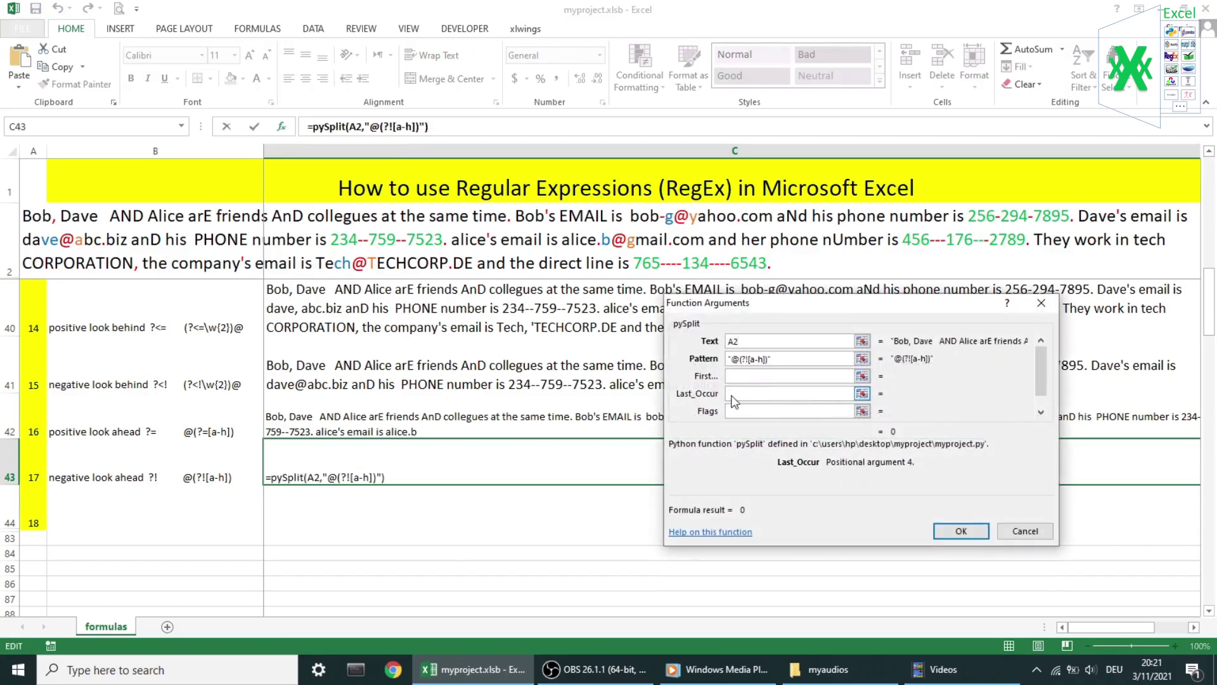
text(1)
key(Return)
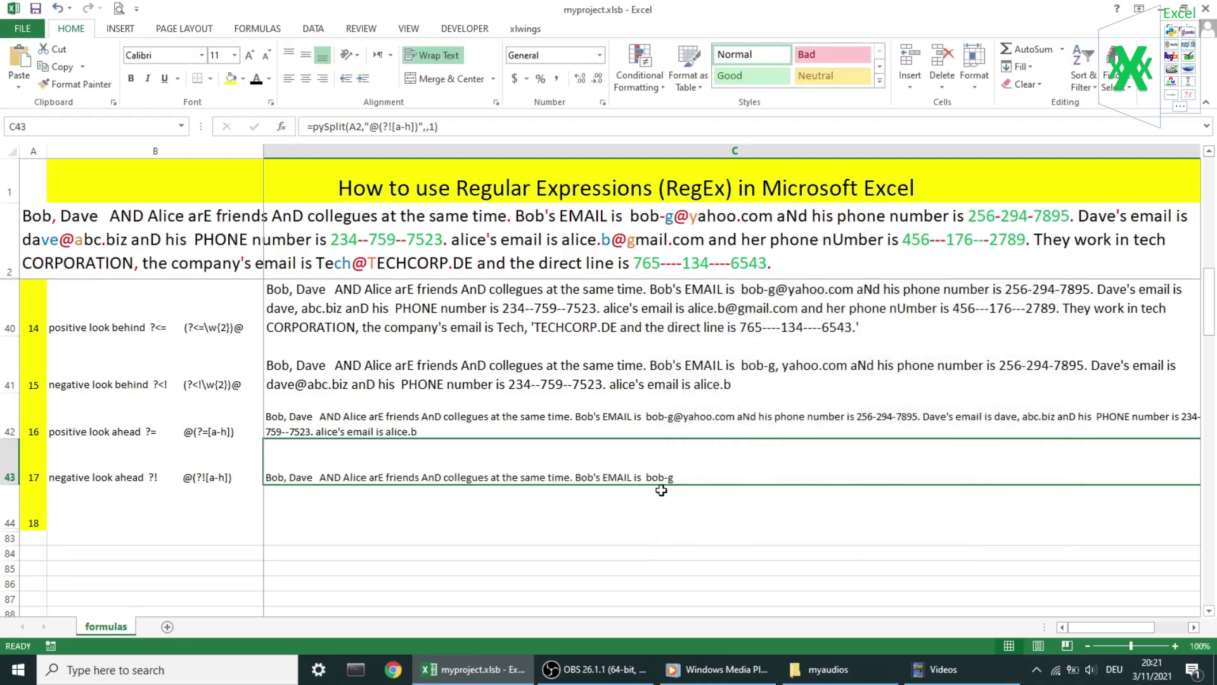
click(283, 124)
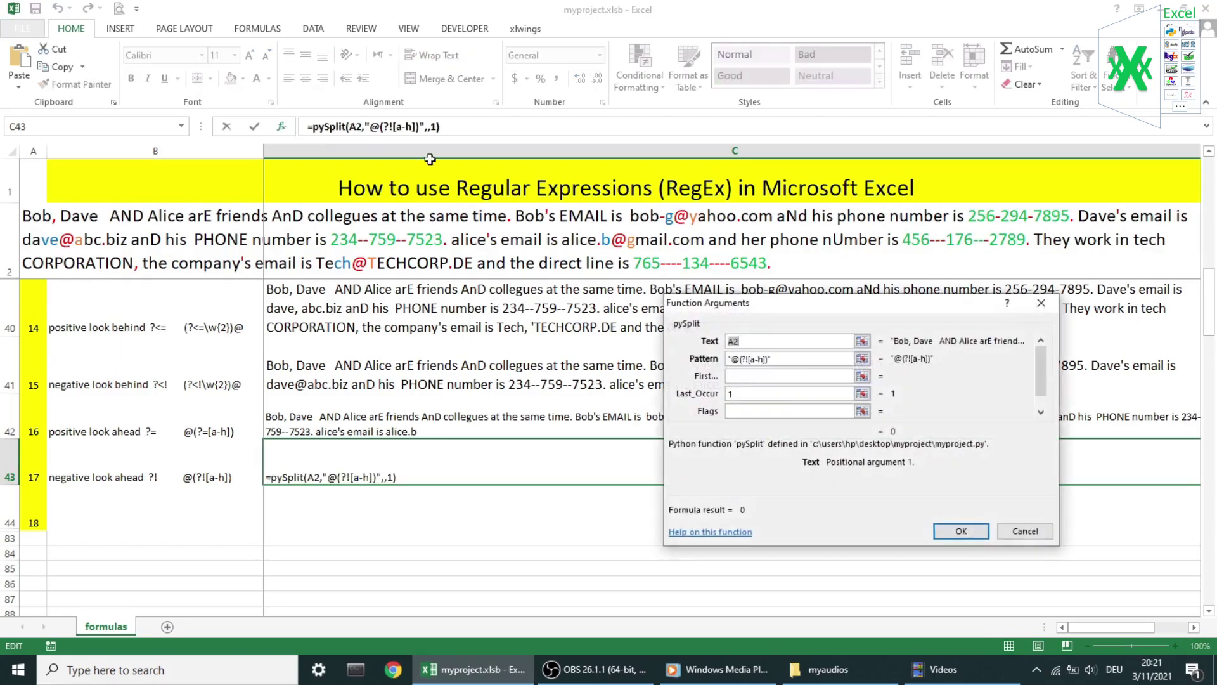
click(740, 395)
key(BackSpace)
text(2)
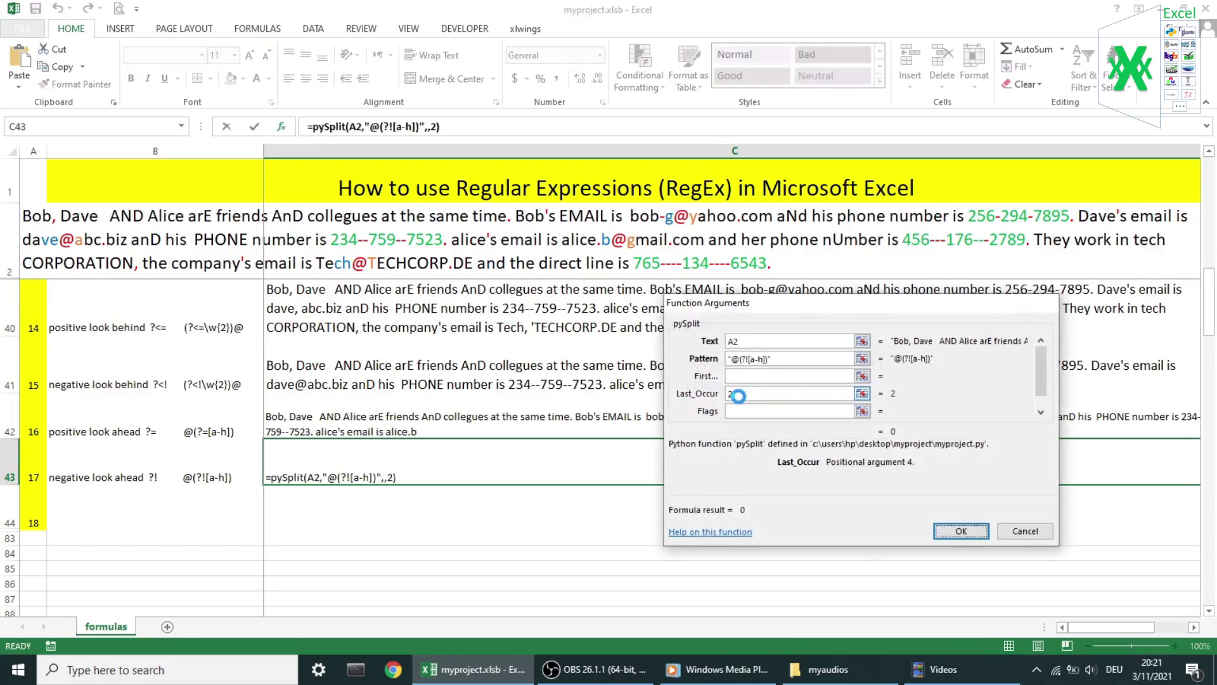
key(Return)
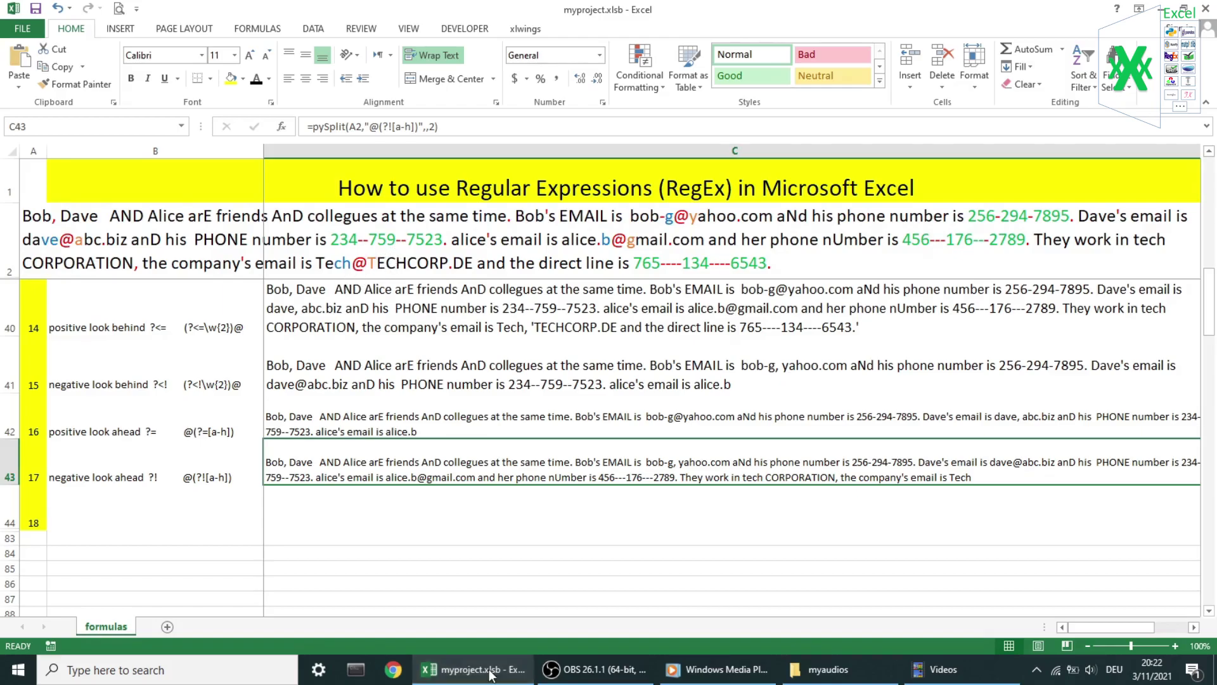
Reveal example 18's lookaround text in B44:C44 and scroll row 44 into view
drag(182, 505, 308, 498)
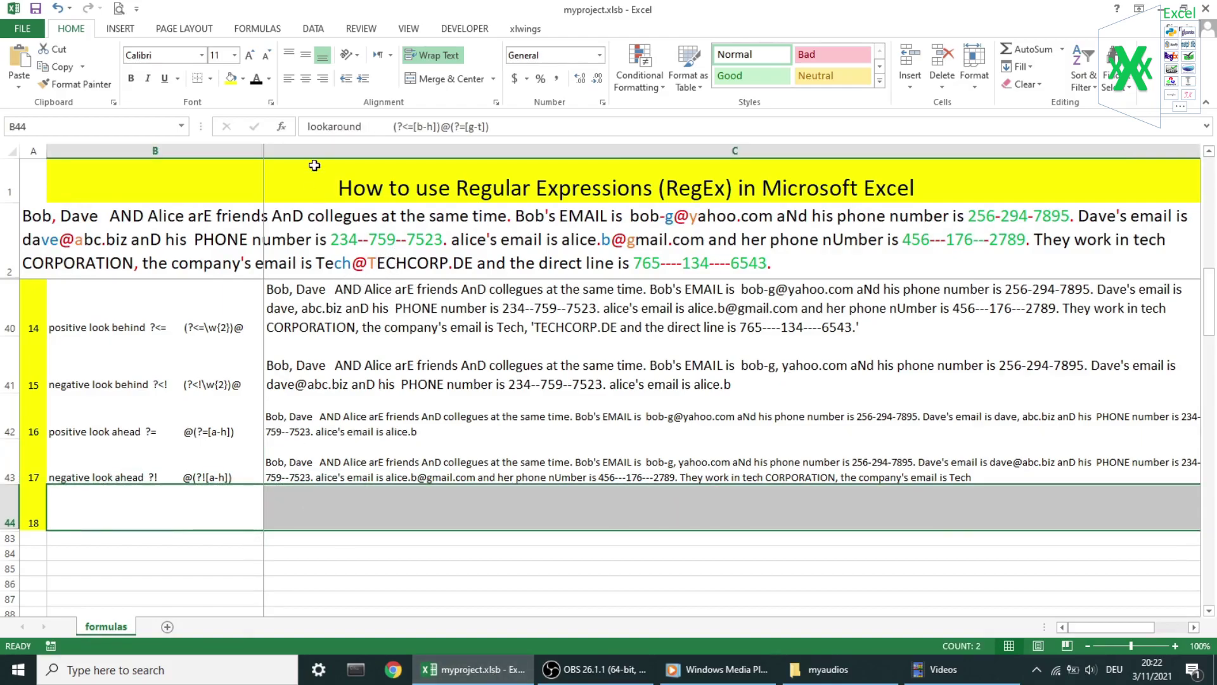
click(256, 81)
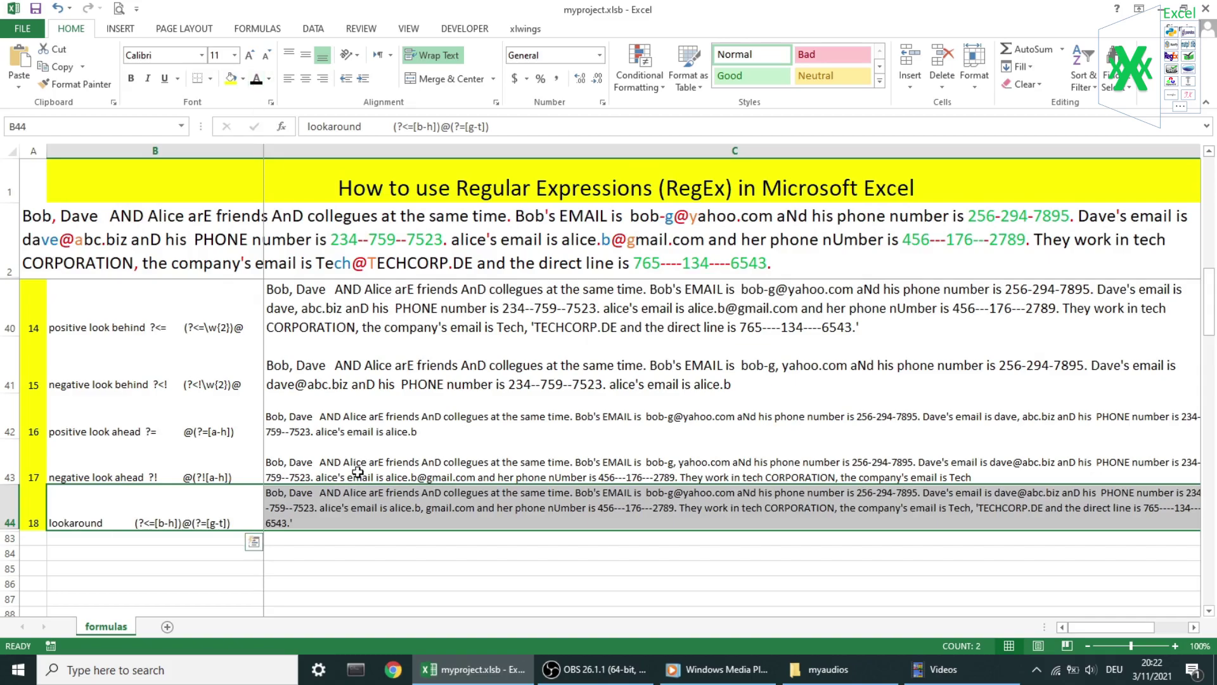
click(332, 502)
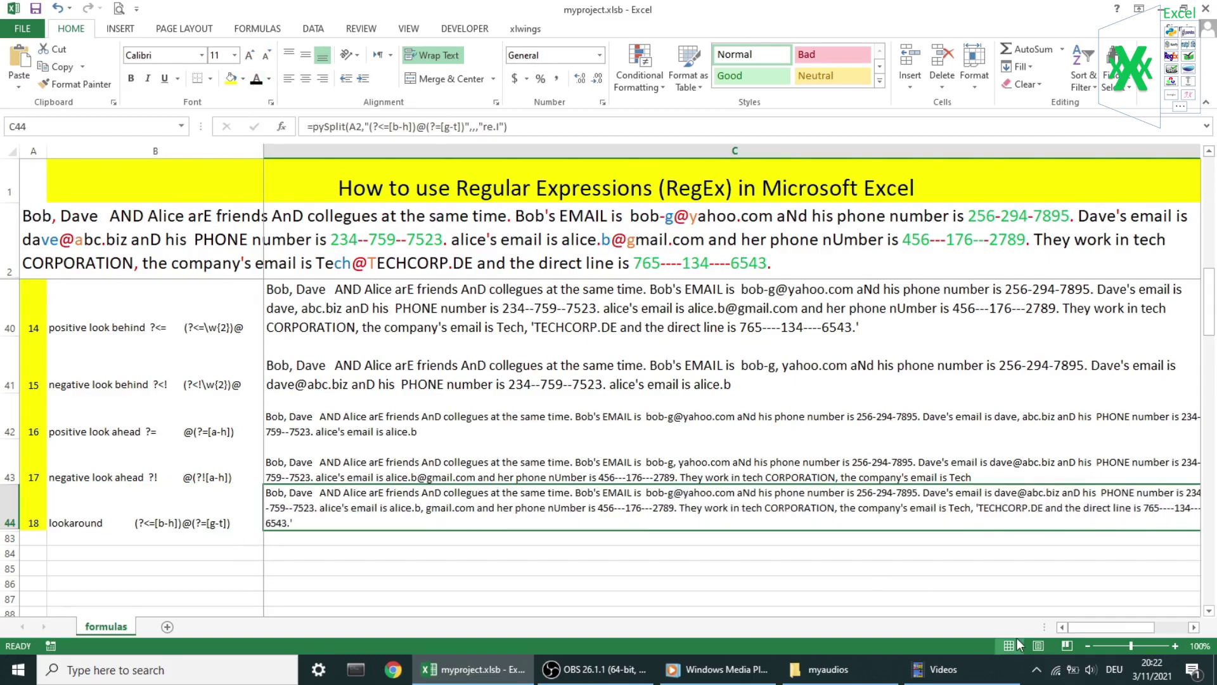
click(1209, 613)
click(1209, 613)
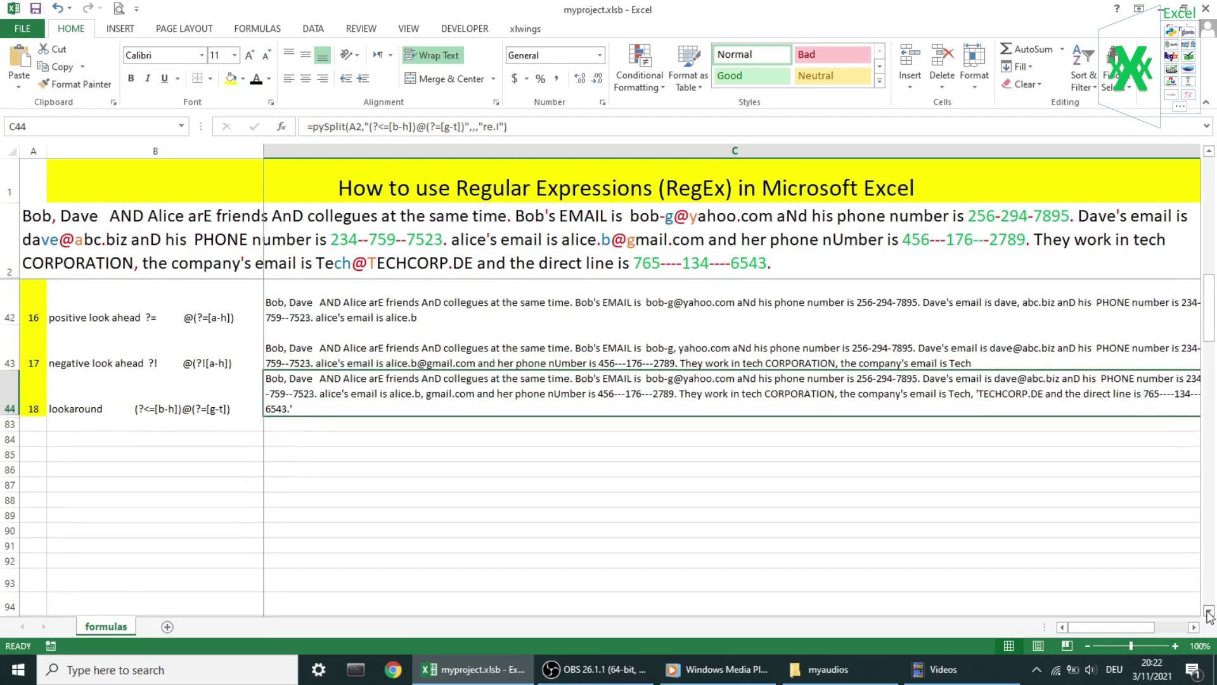
click(1209, 613)
click(1209, 612)
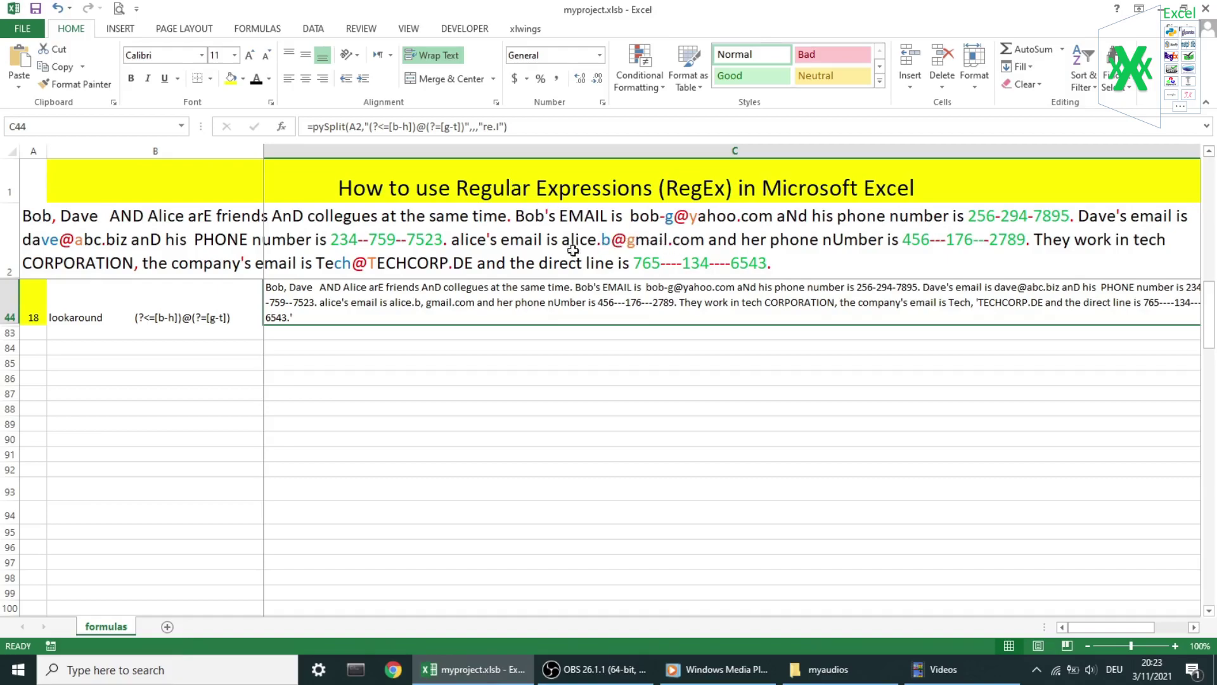
Give the C44 lookaround split a last occurrence of 1, then raise it to 2
click(280, 128)
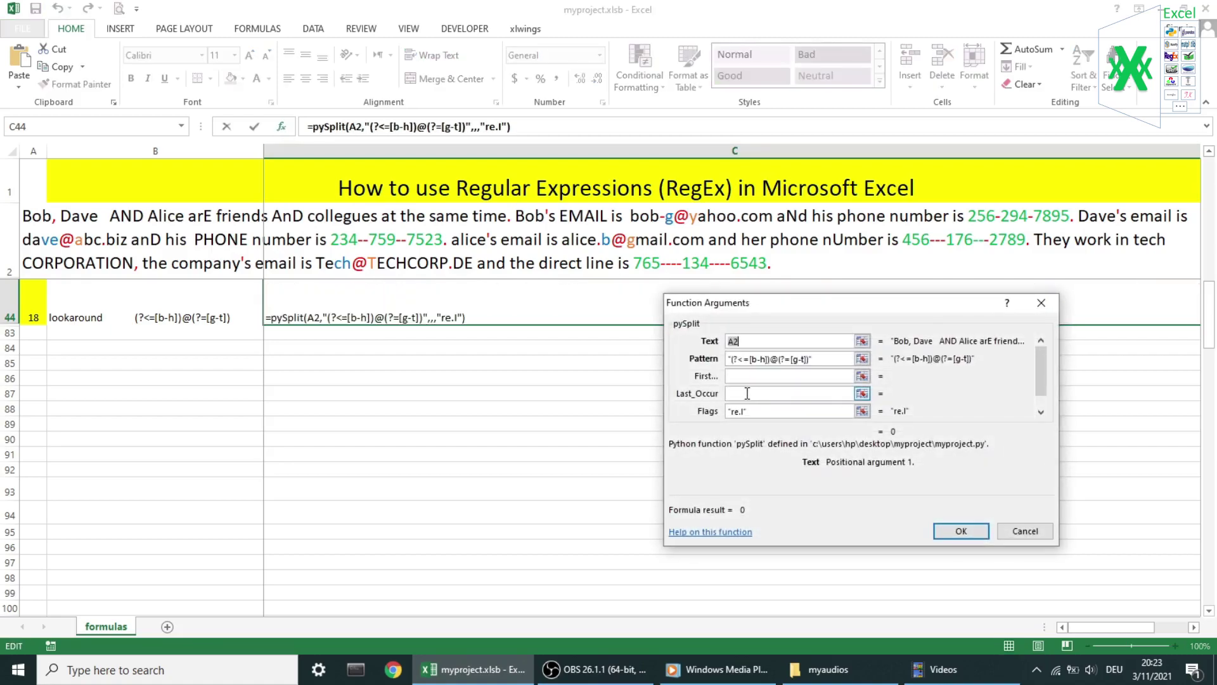
click(745, 394)
text(1)
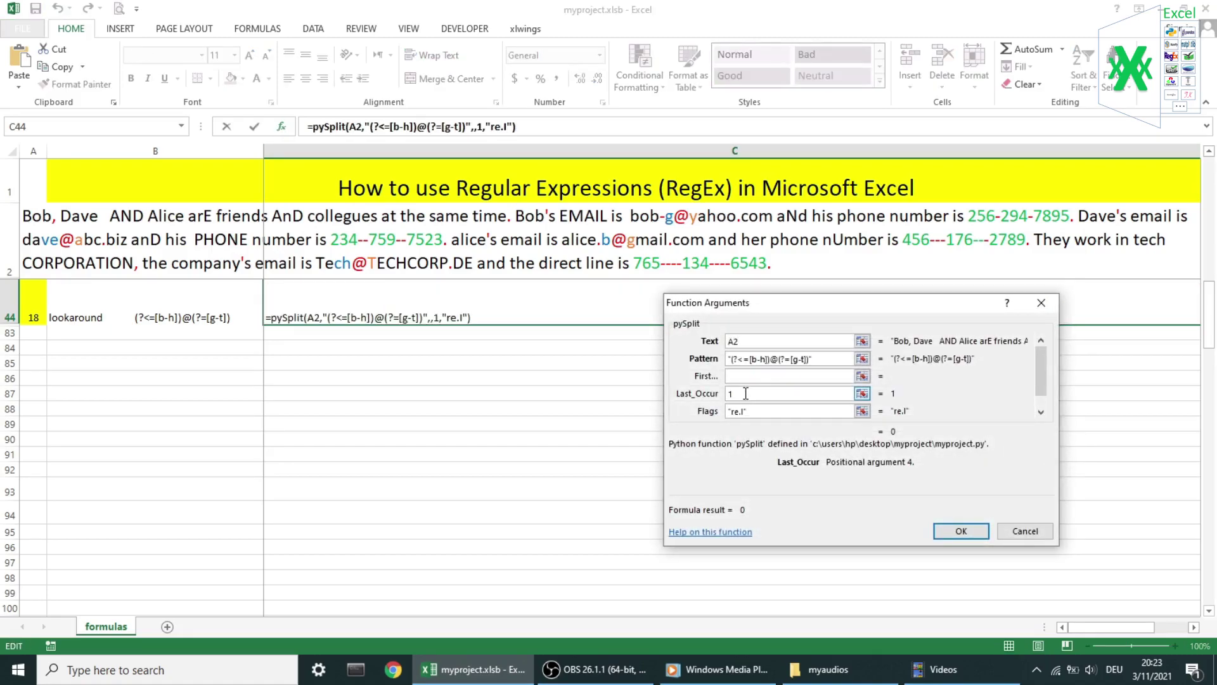
key(Return)
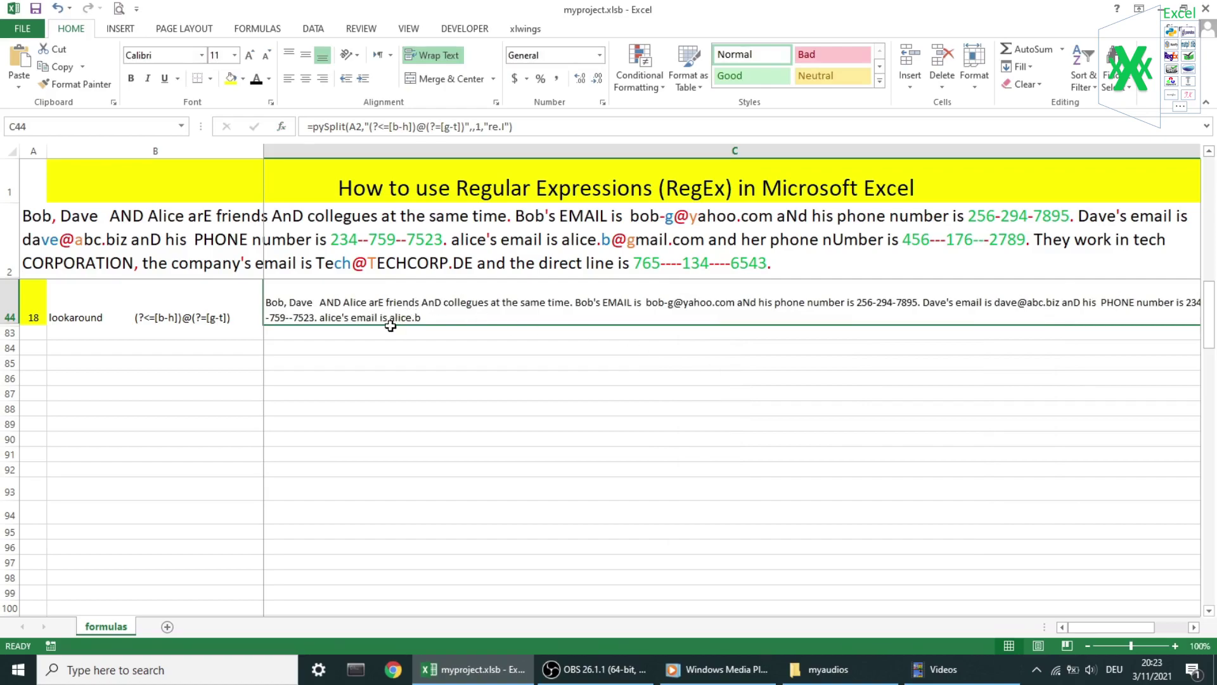
click(284, 126)
click(738, 396)
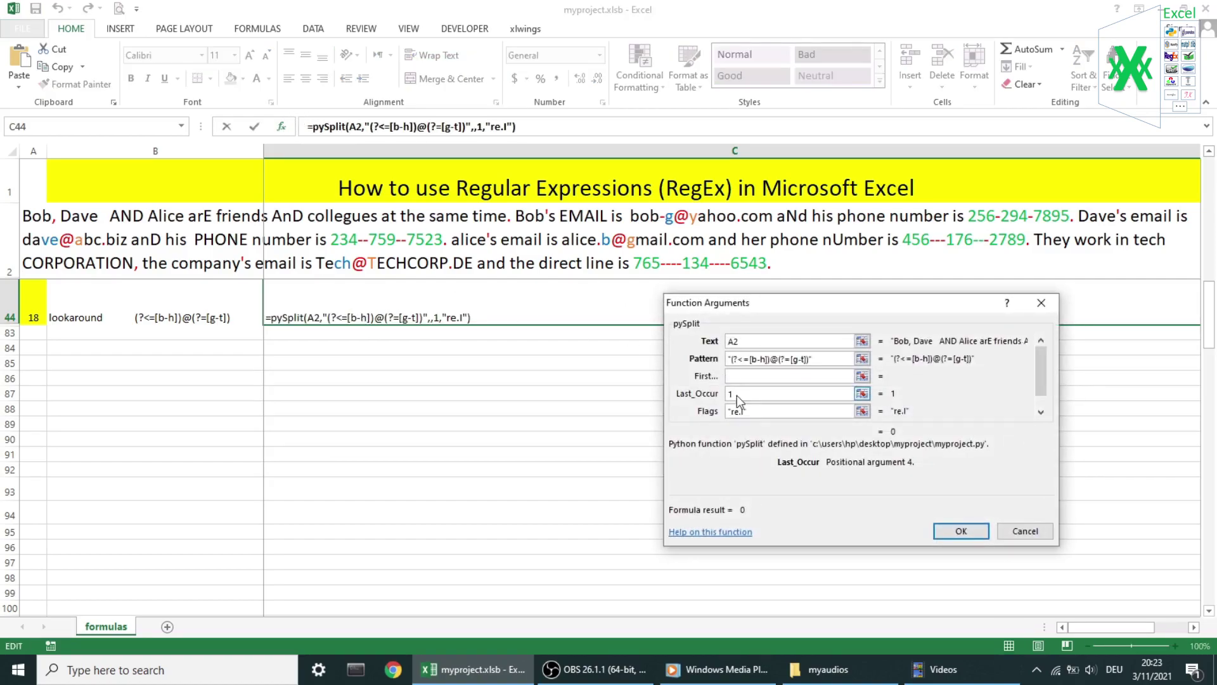
key(BackSpace)
text(2)
key(Return)
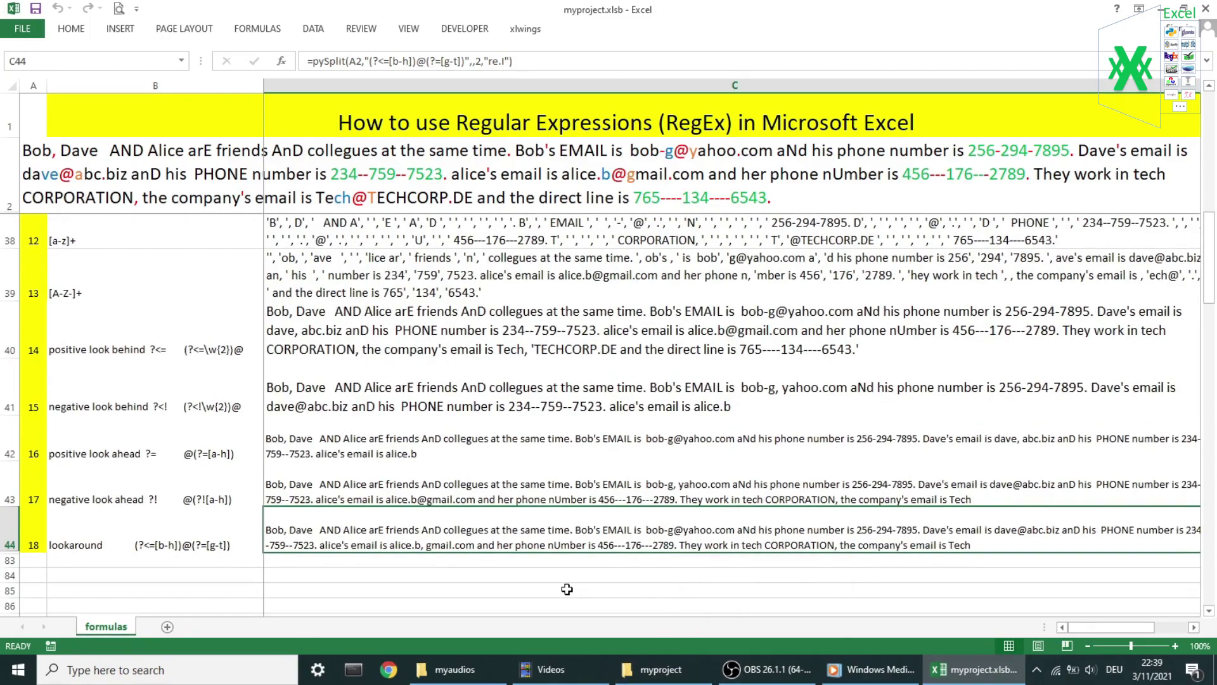
Scroll up to row 26's Regex pattern / Split header, showing split examples 1 through 18
mouse_move(600, 670)
scroll(881, 489, up, 2)
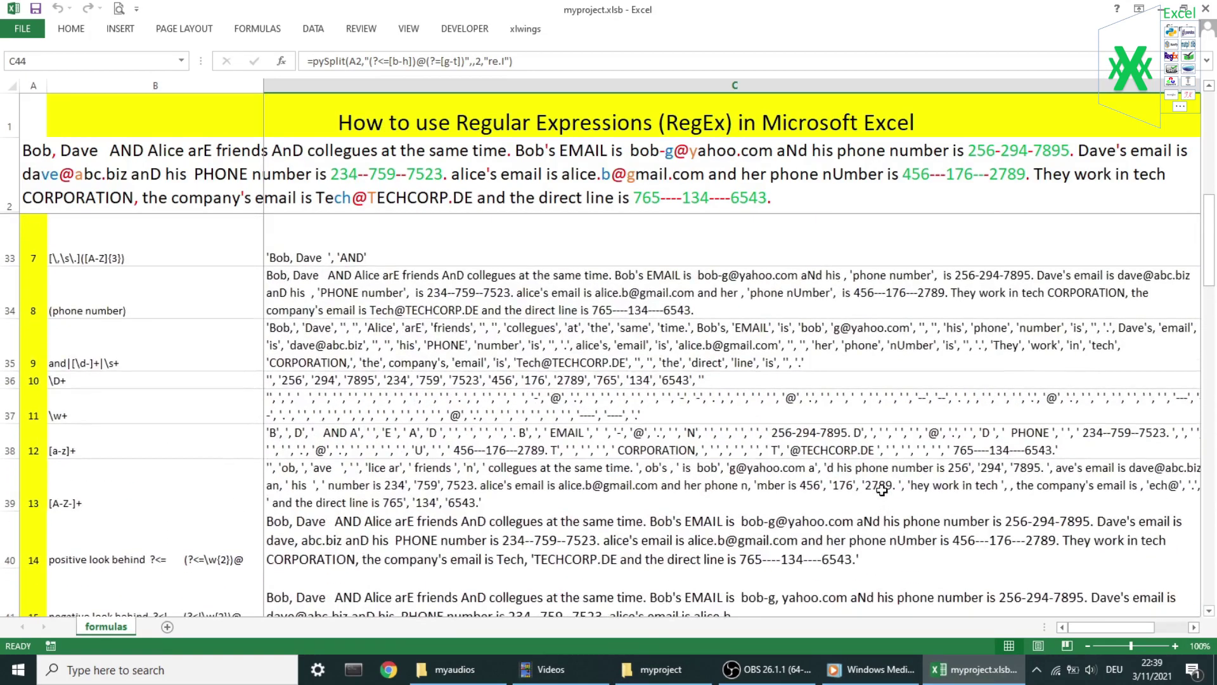
scroll(881, 489, up, 3)
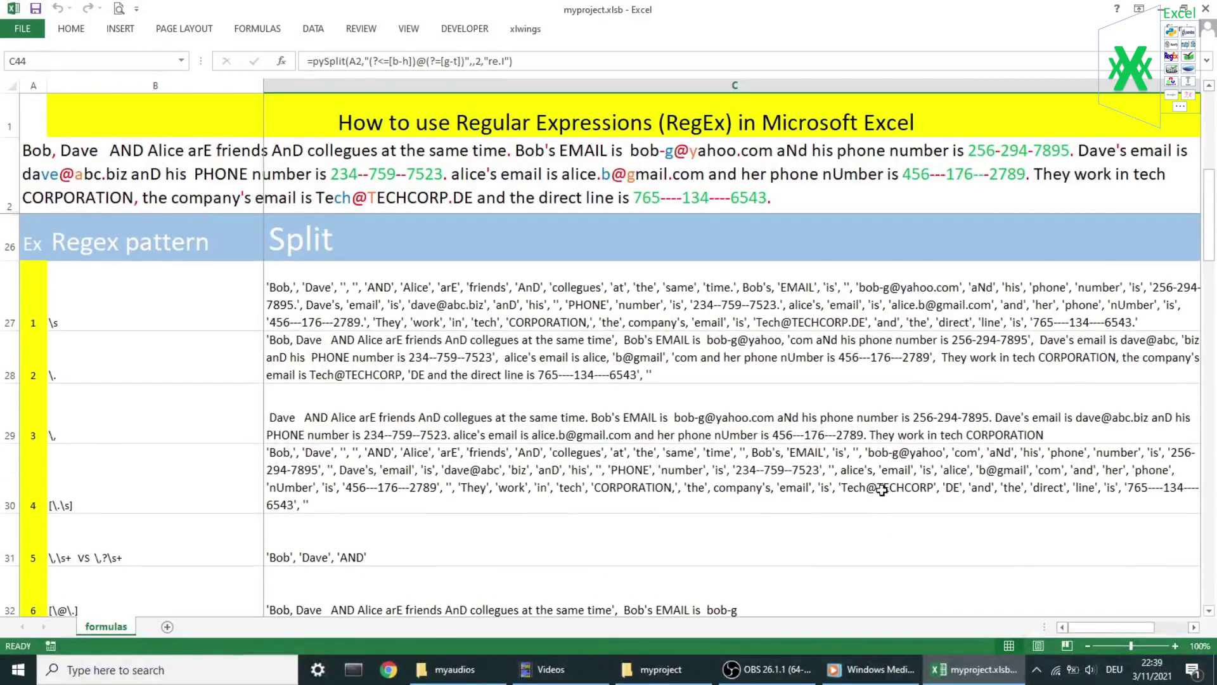